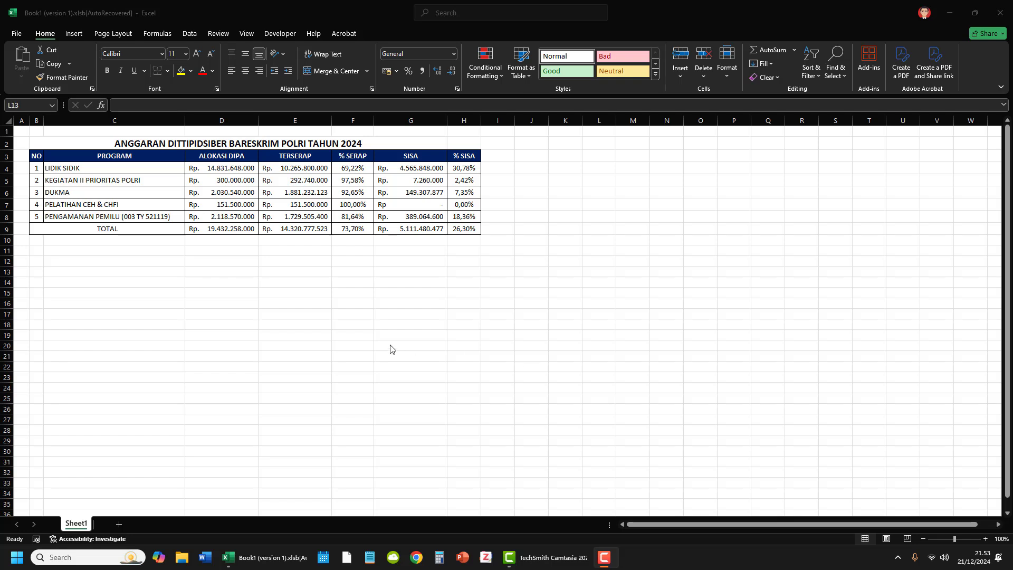
pyautogui.click(174, 238)
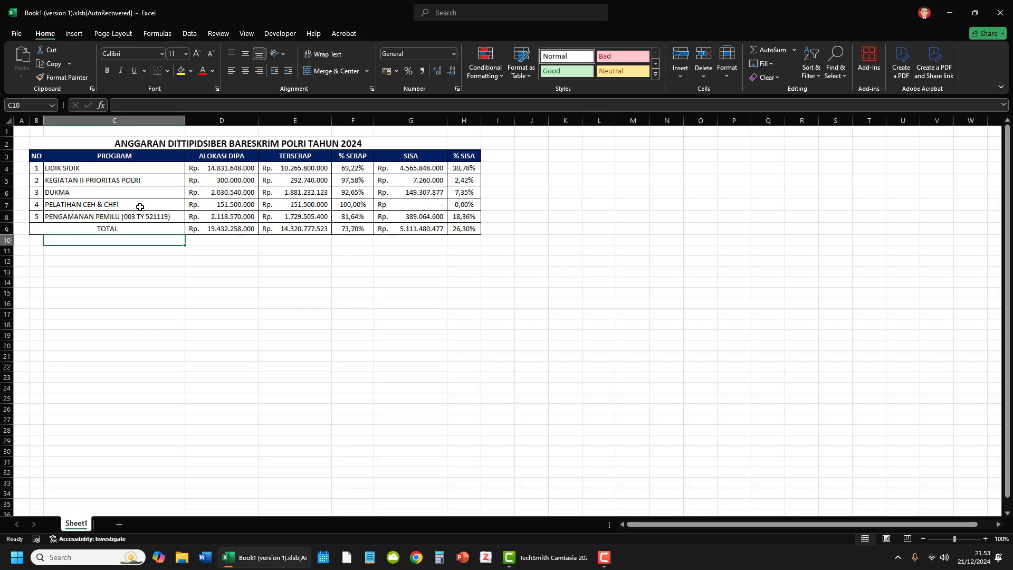
pyautogui.moveTo(94, 141); pyautogui.dragTo(460, 228)
pyautogui.click(457, 307)
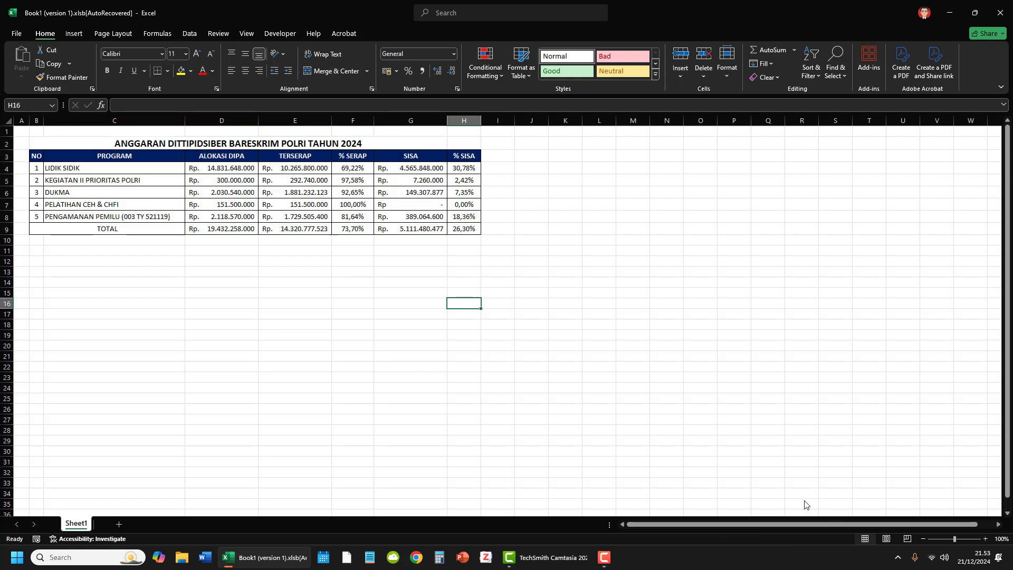
pyautogui.click(782, 432)
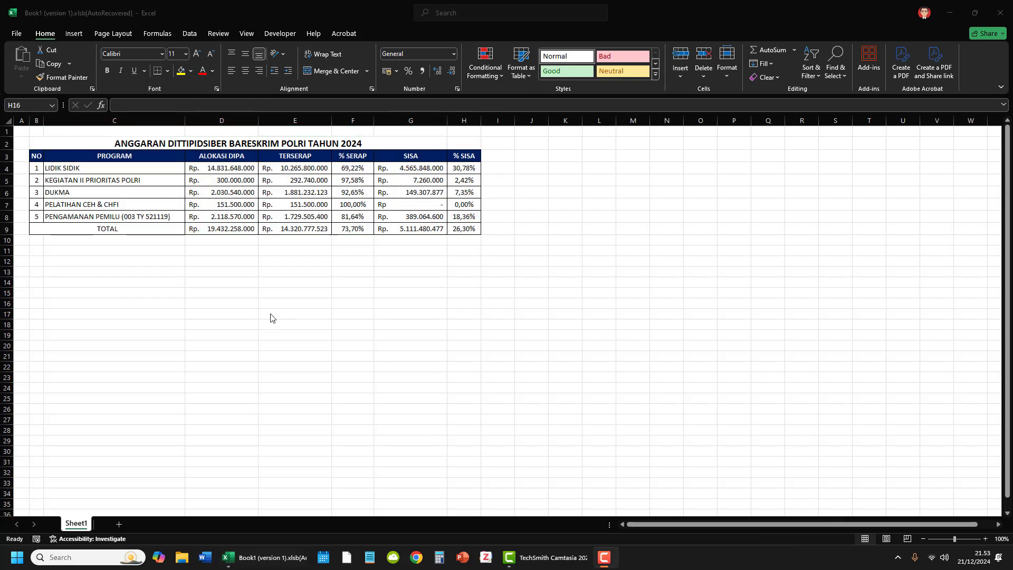
pyautogui.click(377, 282)
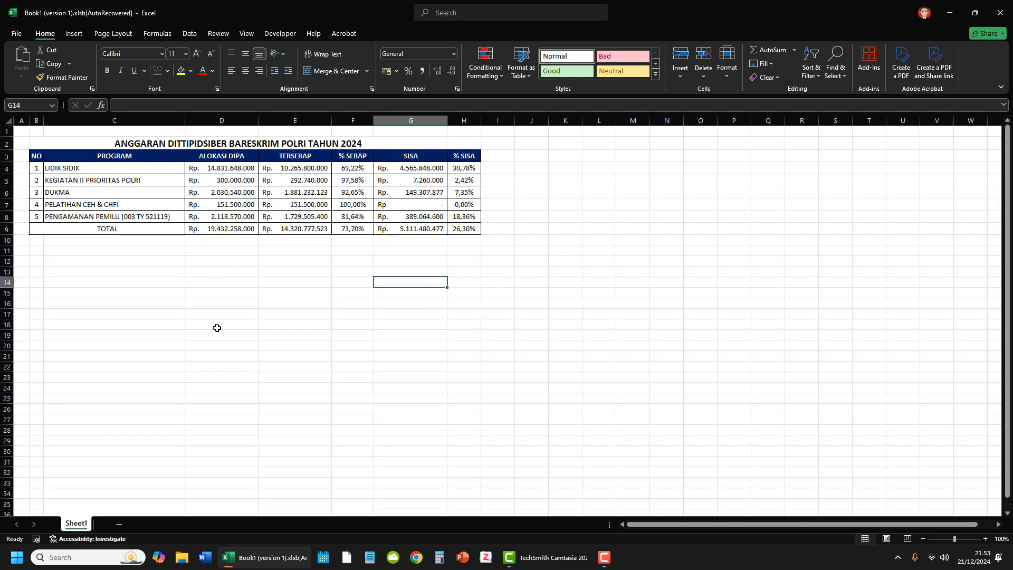
# Step: Enter the column header "No." in cell J3
pyautogui.click(524, 157)
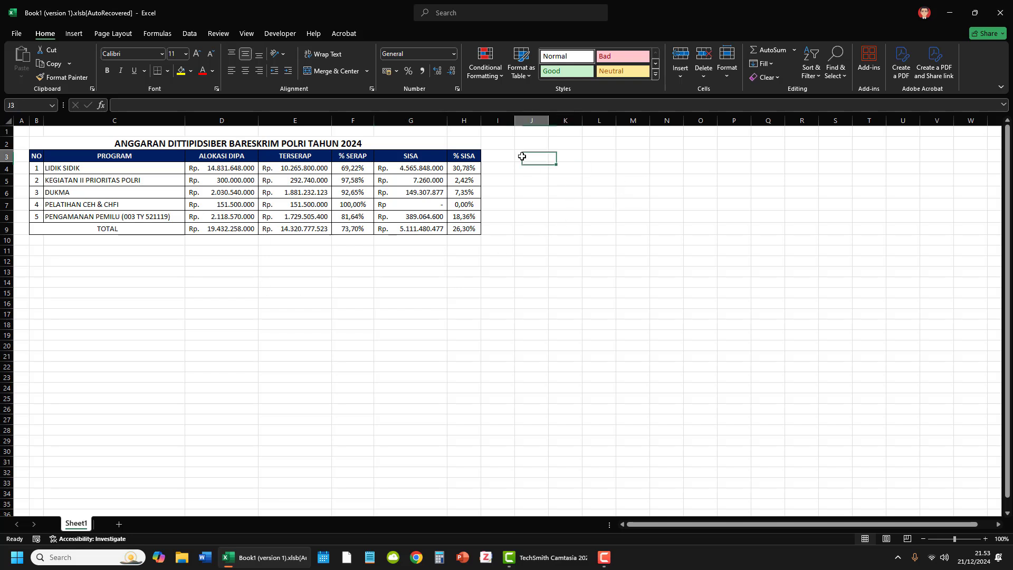
pyautogui.write('N')
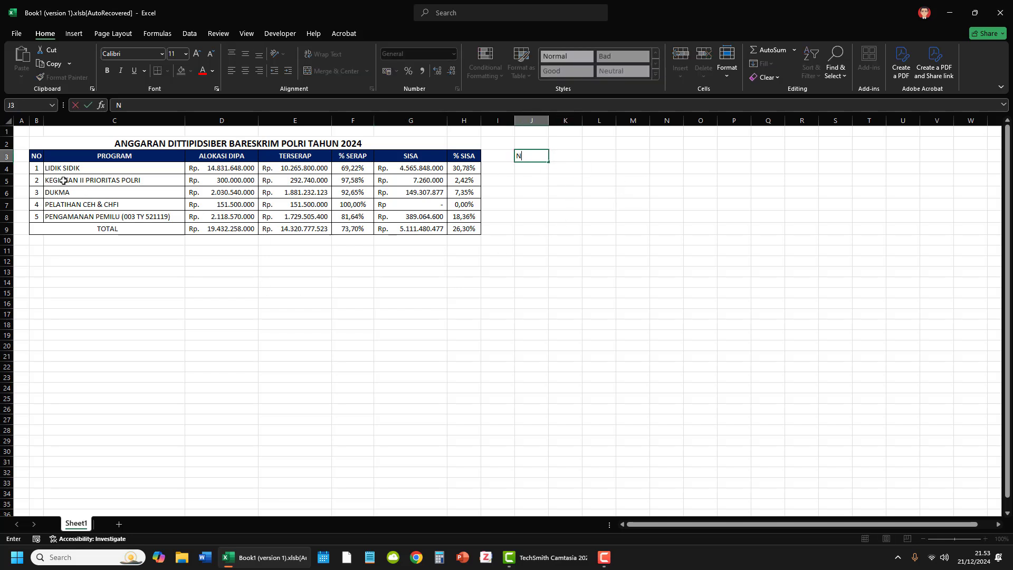
pyautogui.write('O')
pyautogui.press('Tab')
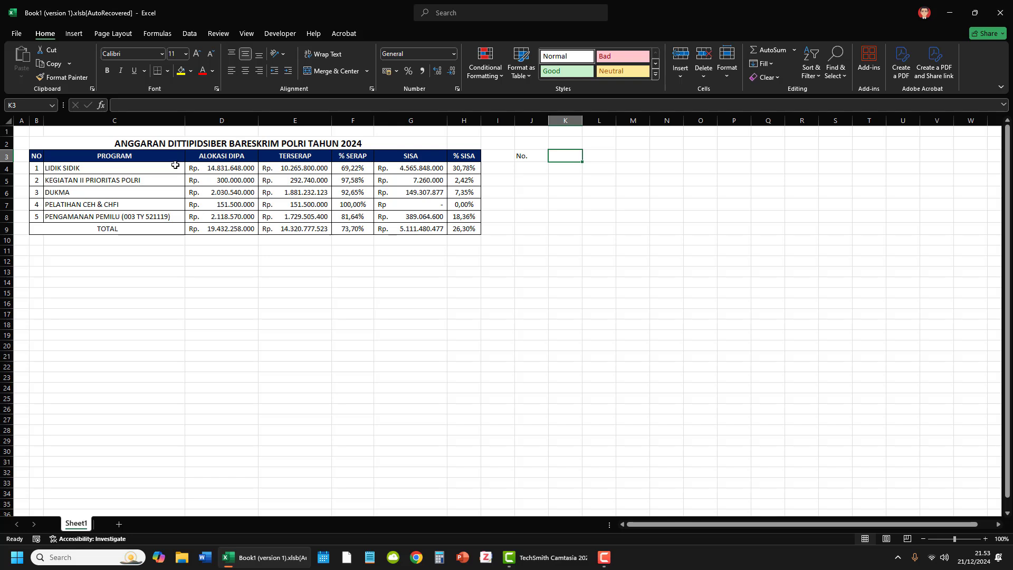
# Step: Copy the headers PROGRAM through % SISA from C3:H3 and paste them as values starting at K3
pyautogui.moveTo(173, 157); pyautogui.dragTo(464, 154)
pyautogui.hotkey('ctrl', 'c')
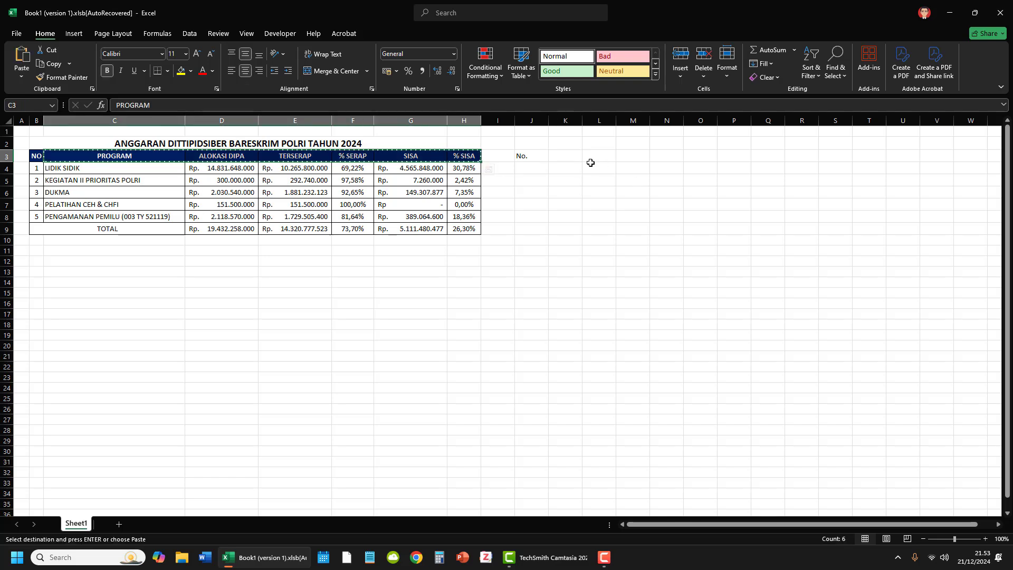
pyautogui.rightClick(564, 154)
pyautogui.click(607, 226)
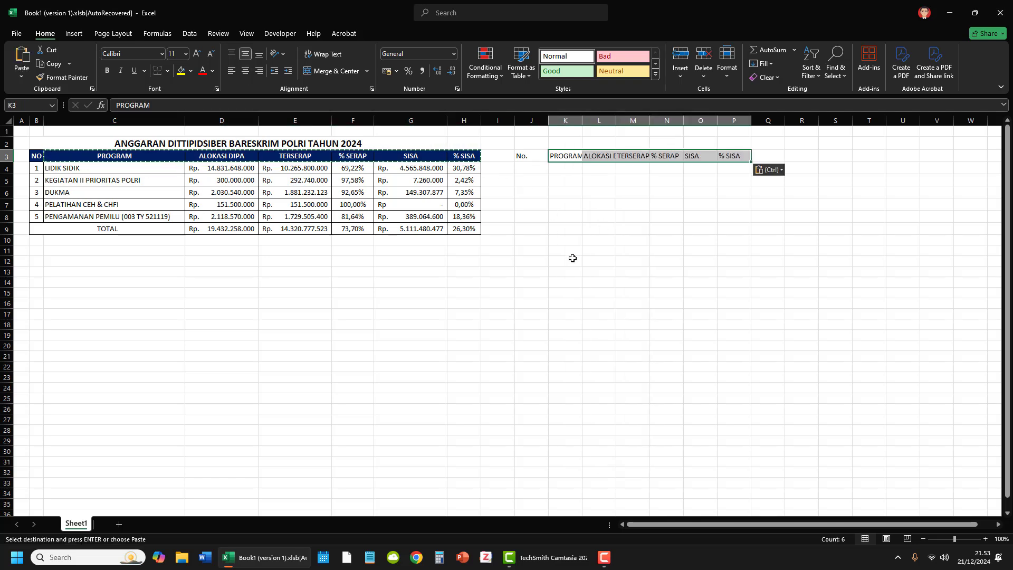
pyautogui.click(571, 259)
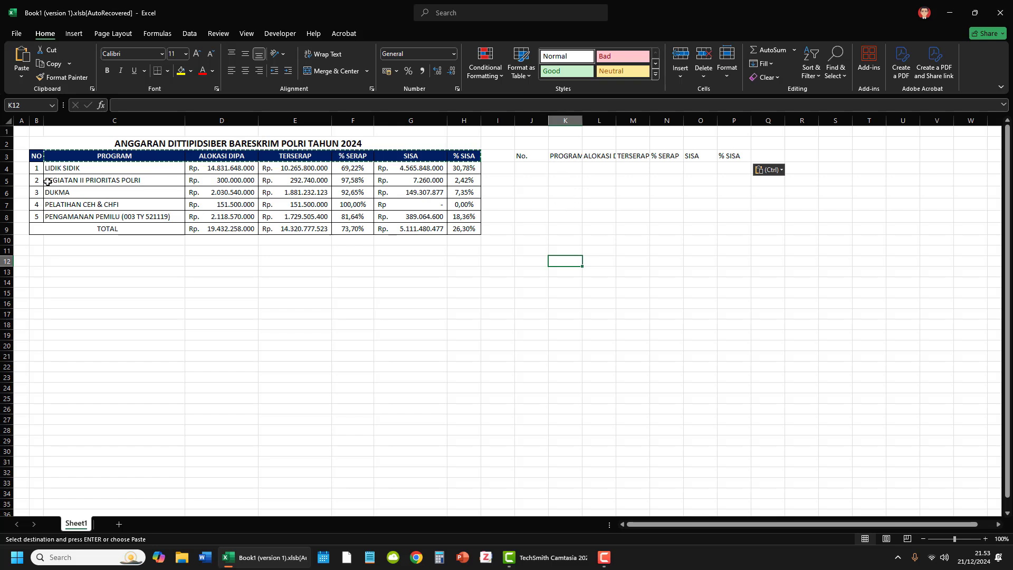
# Step: Copy the row numbers 1 to 5 from B4:B8 and paste them as values starting at J4
pyautogui.moveTo(39, 168); pyautogui.dragTo(39, 216)
pyautogui.hotkey('ctrl', 'c')
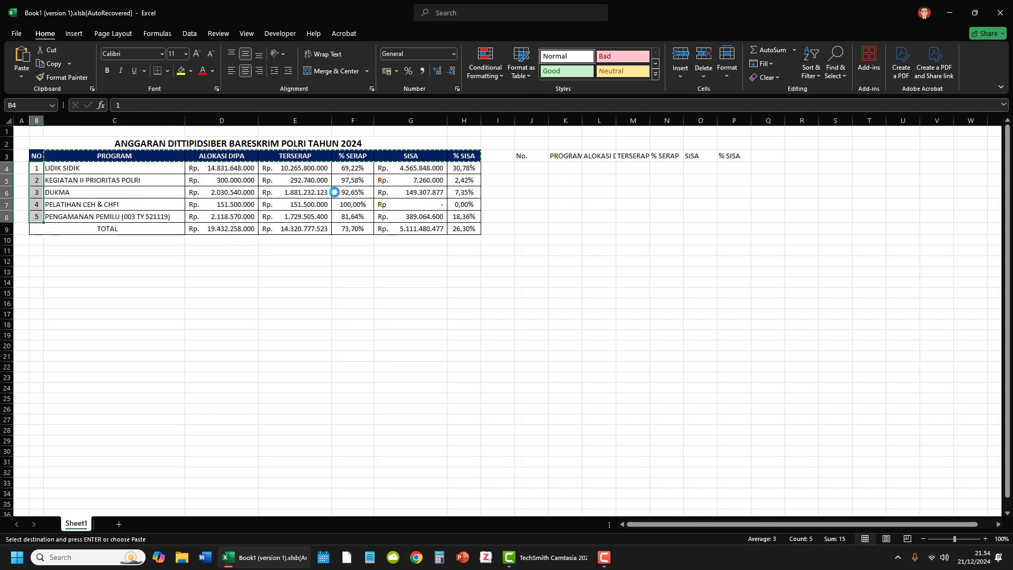
pyautogui.click(525, 168)
pyautogui.rightClick(525, 168)
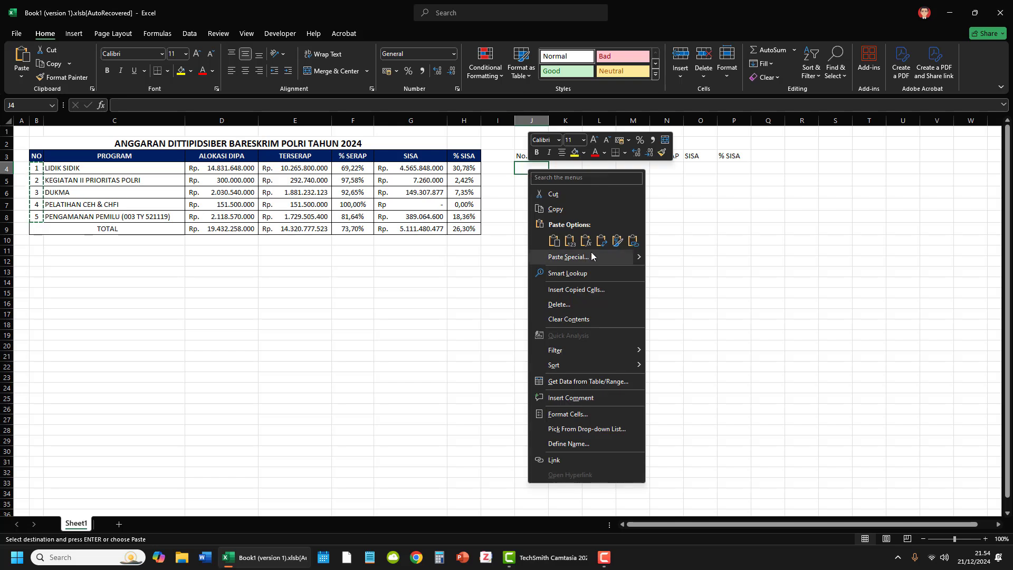
pyautogui.click(568, 238)
pyautogui.click(612, 292)
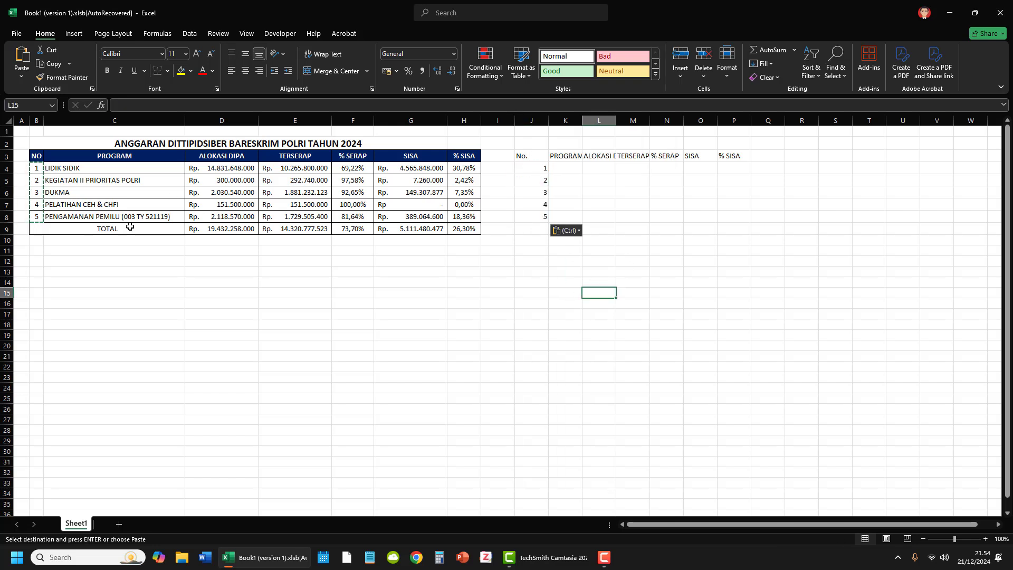
# Step: Copy the program names from C4:C8 and paste them as values starting at K4
pyautogui.moveTo(126, 169); pyautogui.dragTo(142, 217)
pyautogui.hotkey('ctrl', 'c')
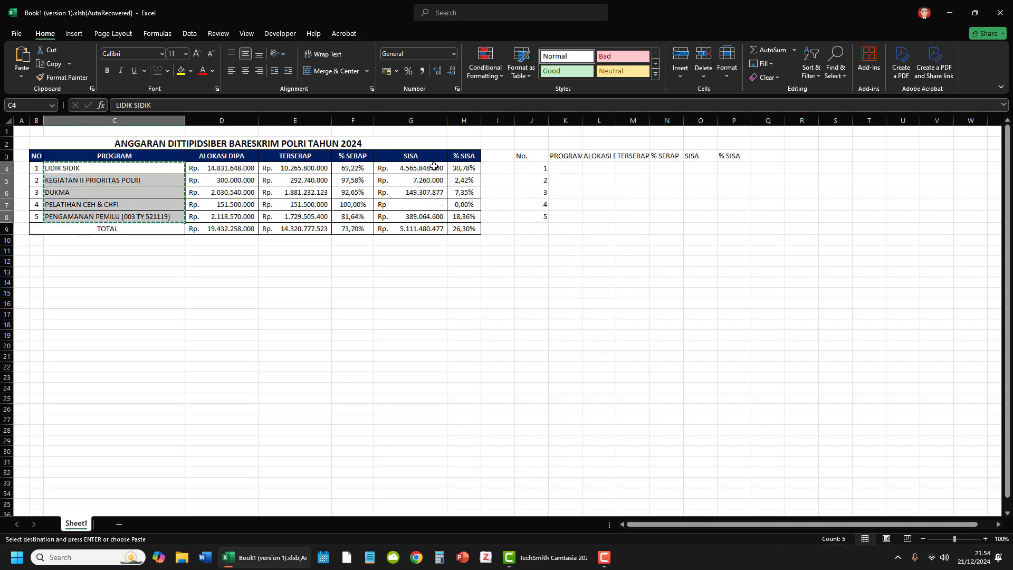
pyautogui.click(557, 167)
pyautogui.rightClick(557, 168)
pyautogui.click(600, 240)
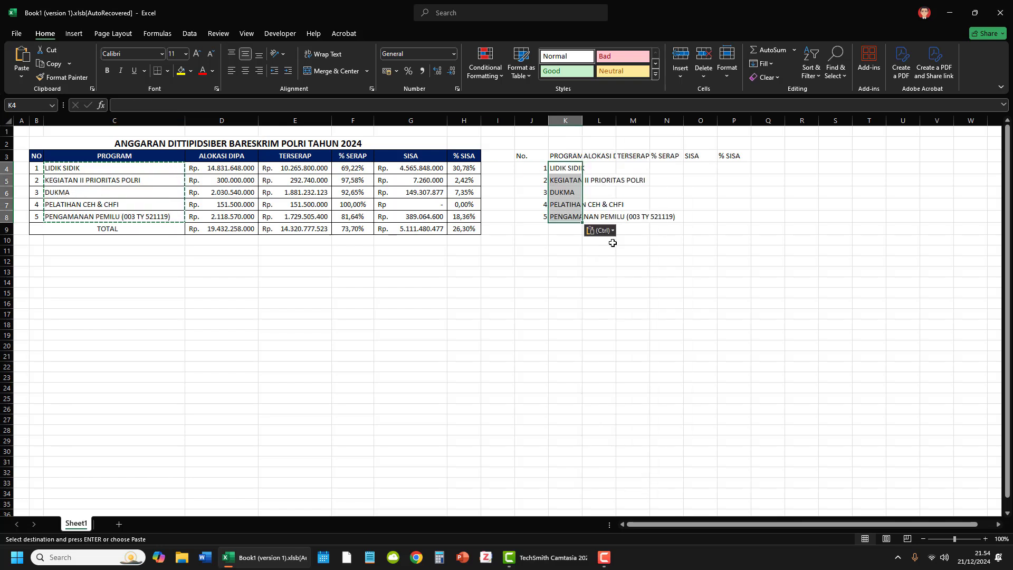
pyautogui.click(523, 299)
# Step: Widen column K to fit the program names, and widen columns L, M and O together to the same width
pyautogui.moveTo(549, 121); pyautogui.dragTo(670, 123)
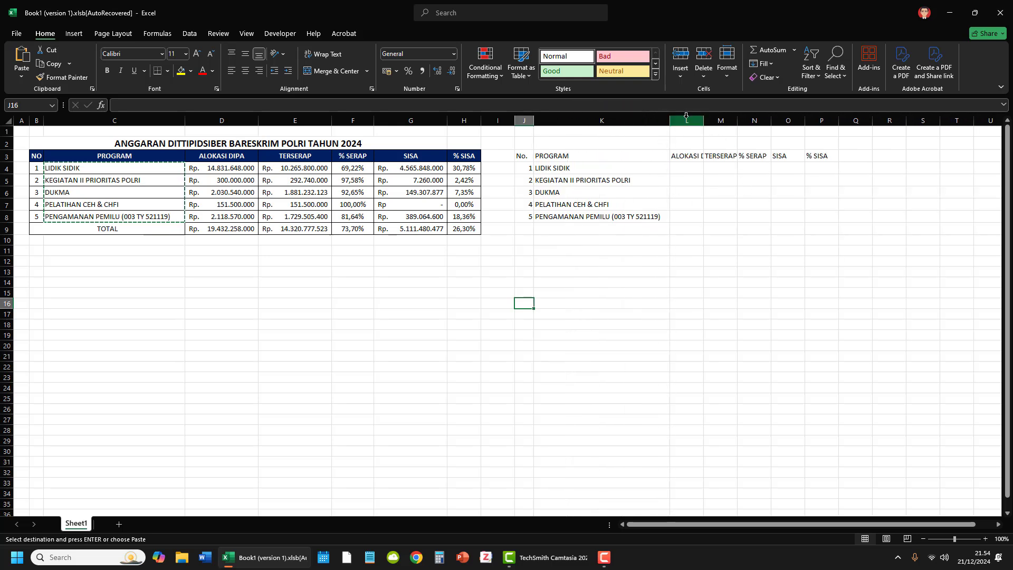
pyautogui.click(688, 121)
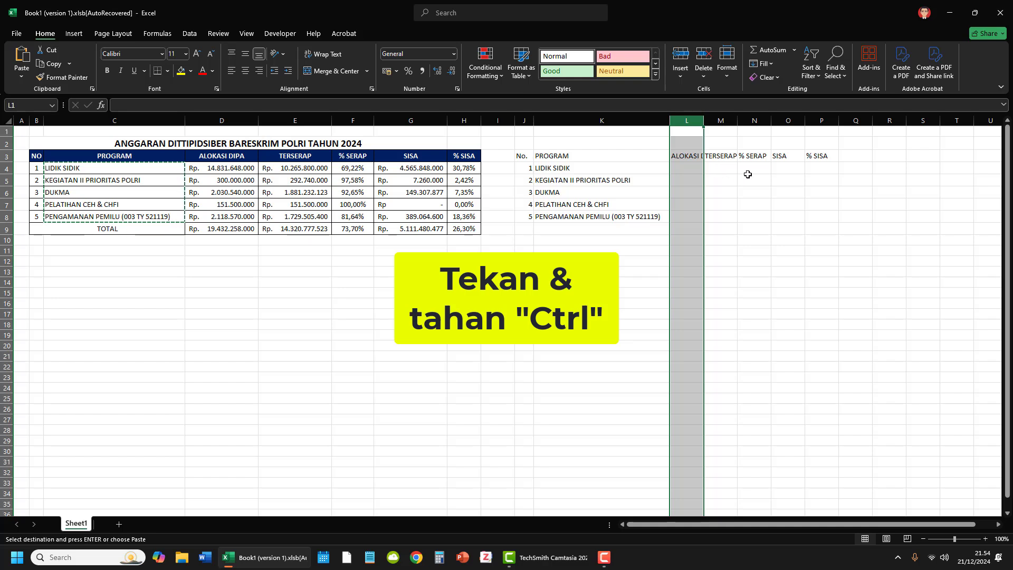
pyautogui.keyDown('ctrl'); pyautogui.click(720, 121); pyautogui.keyUp('ctrl')
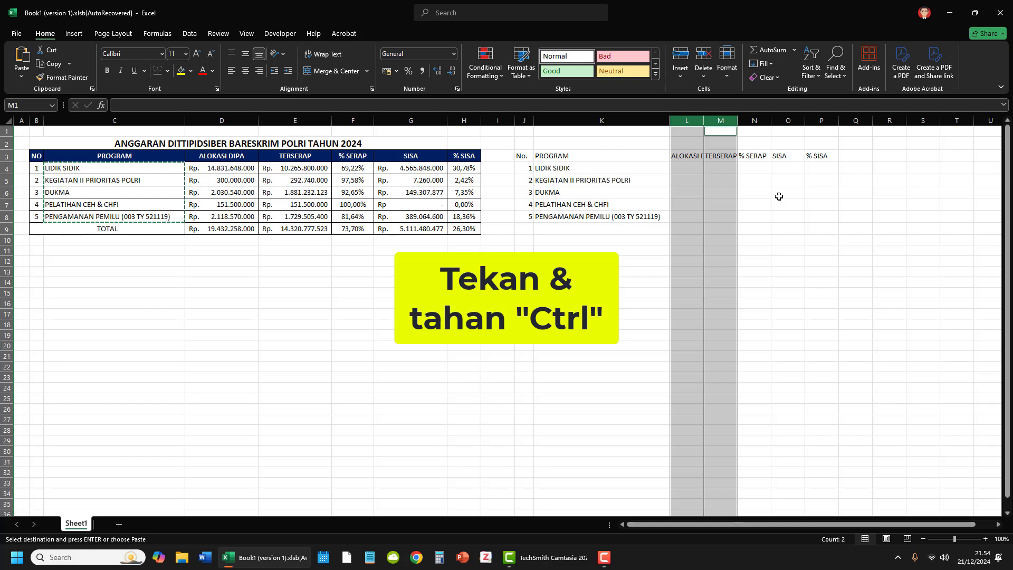
pyautogui.keyDown('ctrl'); pyautogui.click(788, 121); pyautogui.keyUp('ctrl')
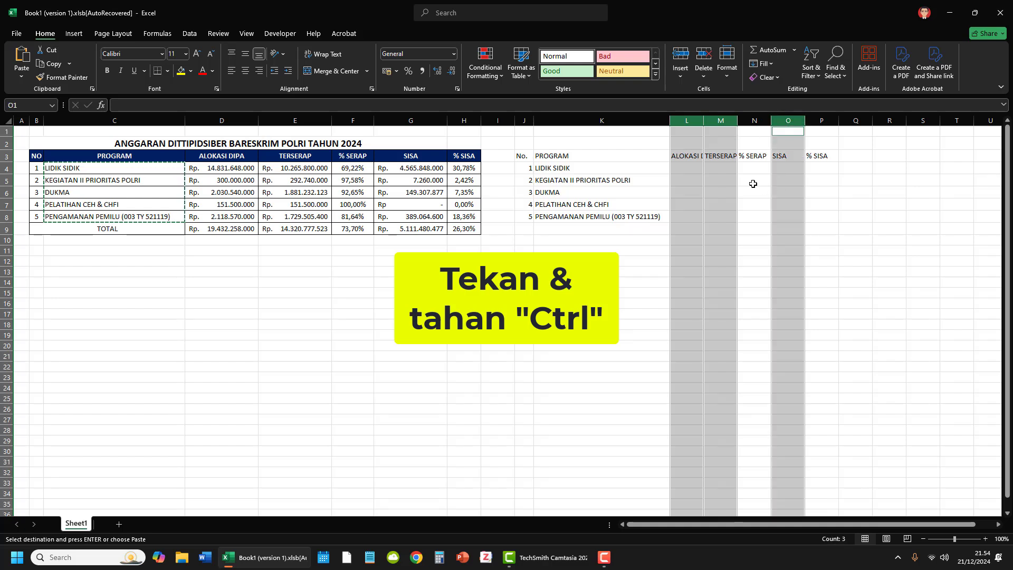
pyautogui.moveTo(702, 122); pyautogui.dragTo(737, 122)
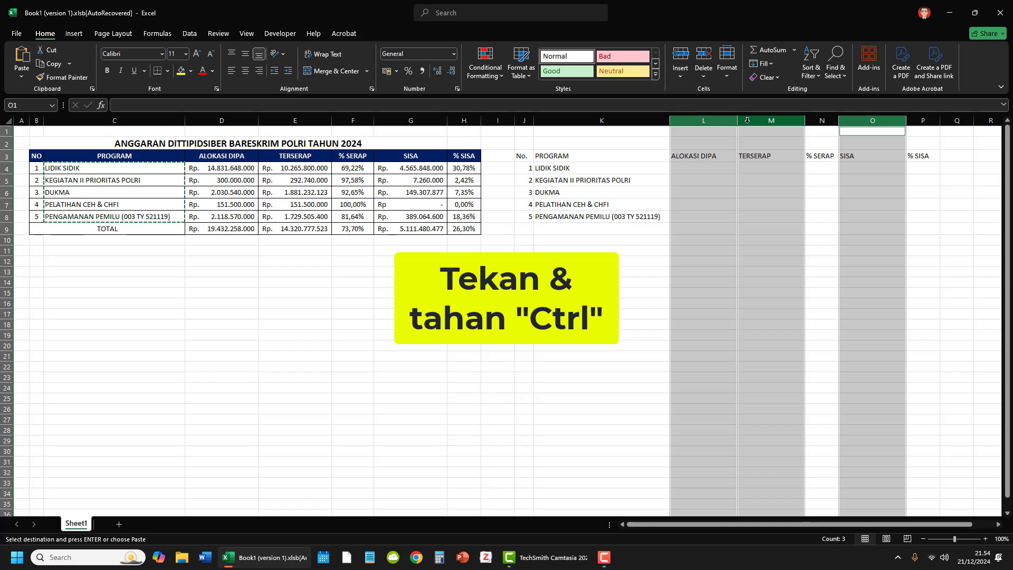
pyautogui.moveTo(739, 120); pyautogui.dragTo(755, 120)
pyautogui.click(733, 228)
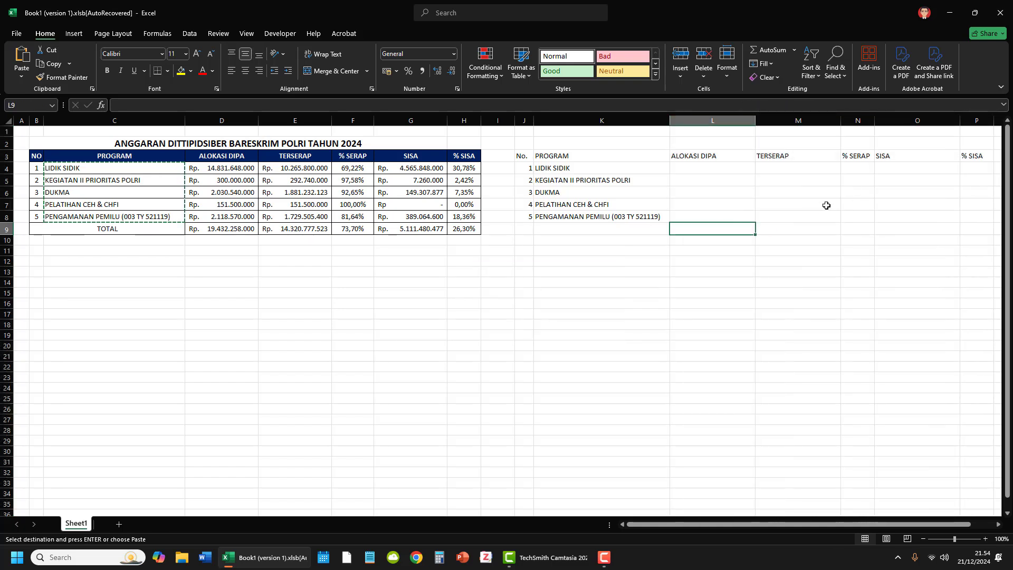
# Step: Center the new table's headers in J3:P3 and the row numbers in J4:J8 horizontally
pyautogui.moveTo(521, 156); pyautogui.dragTo(969, 155)
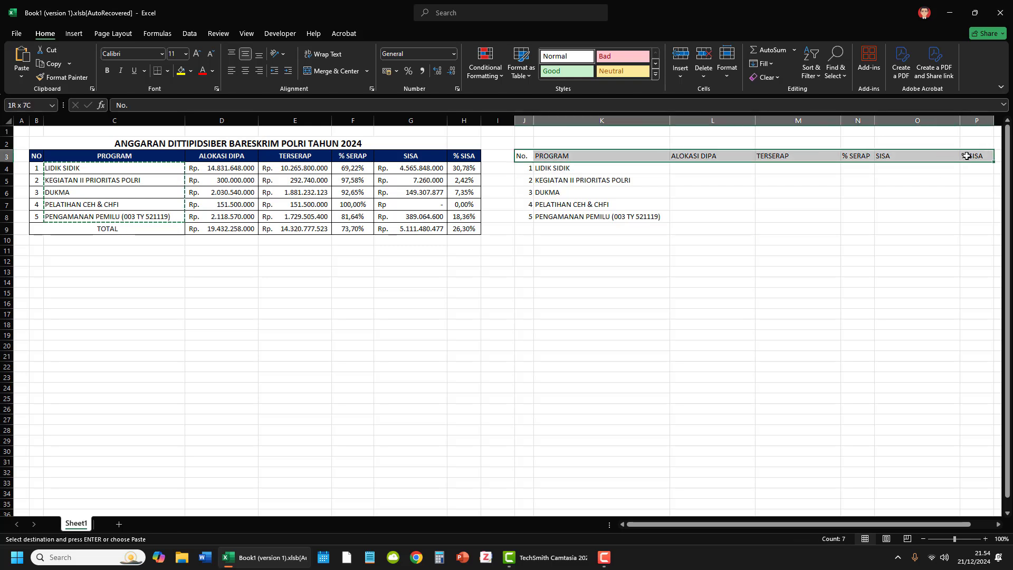
pyautogui.click(245, 70)
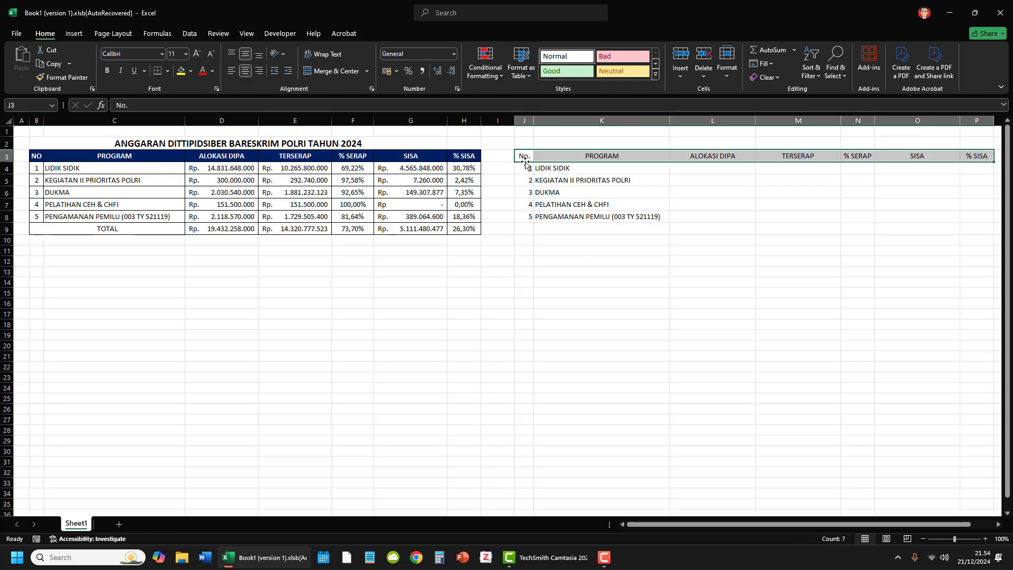
pyautogui.moveTo(525, 168); pyautogui.dragTo(525, 216)
pyautogui.click(246, 71)
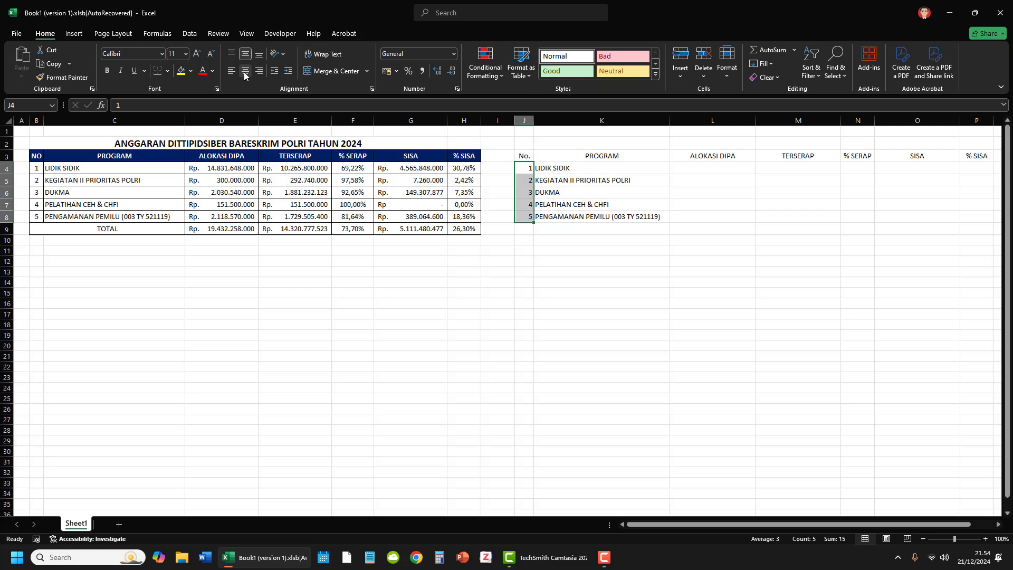
pyautogui.click(587, 236)
# Step: Copy the ALOKASI DIPA amounts from D4:D8 and paste them as values starting at L4
pyautogui.moveTo(224, 168); pyautogui.dragTo(237, 219)
pyautogui.hotkey('ctrl', 'c')
pyautogui.click(719, 168)
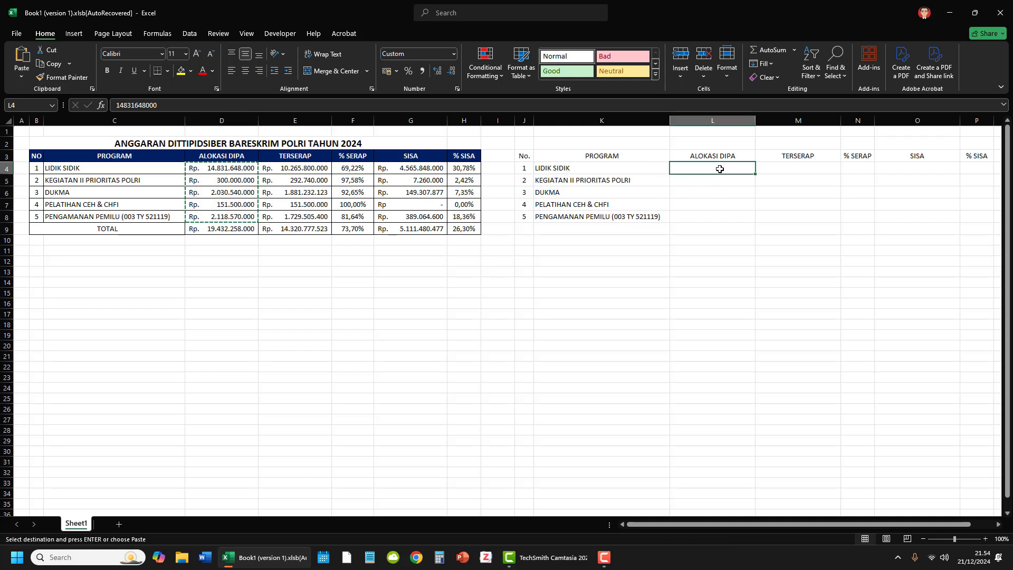
pyautogui.rightClick(720, 168)
pyautogui.click(761, 241)
pyautogui.click(694, 303)
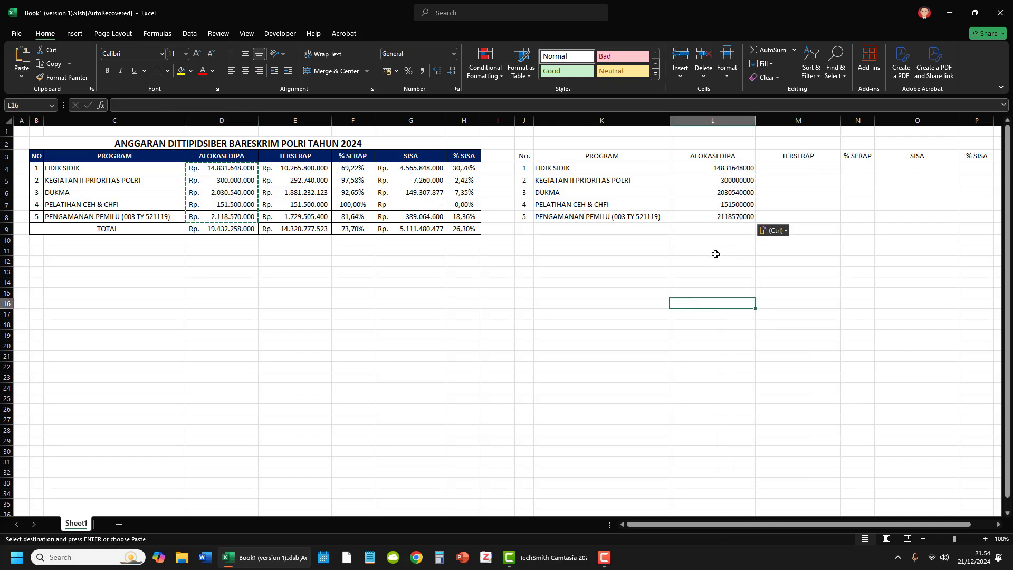
pyautogui.moveTo(729, 168); pyautogui.dragTo(731, 216)
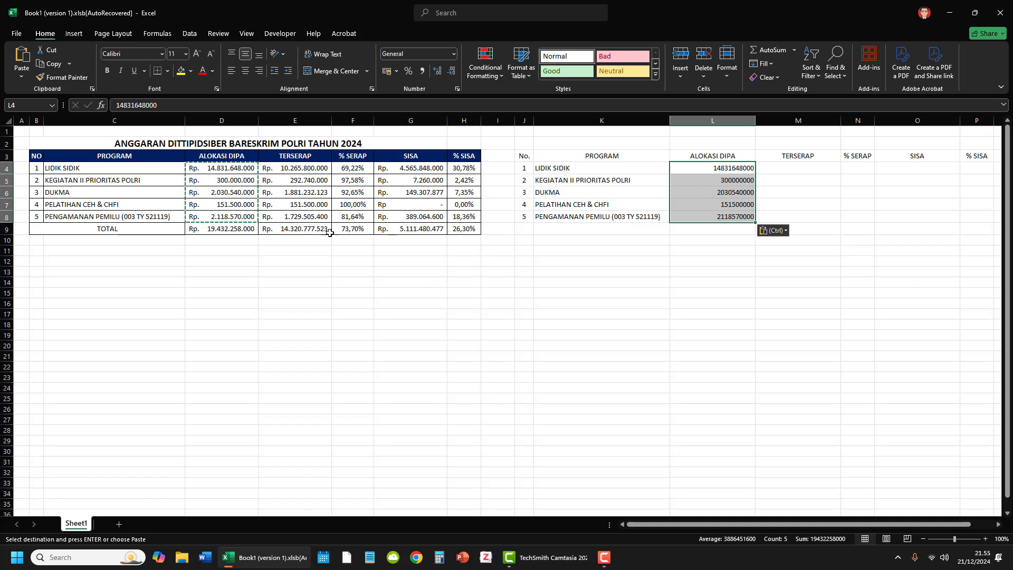
# Step: Copy the TERSERAP amounts from E4:E8 and paste them as values starting at M4
pyautogui.moveTo(296, 168); pyautogui.dragTo(311, 217)
pyautogui.hotkey('ctrl', 'c')
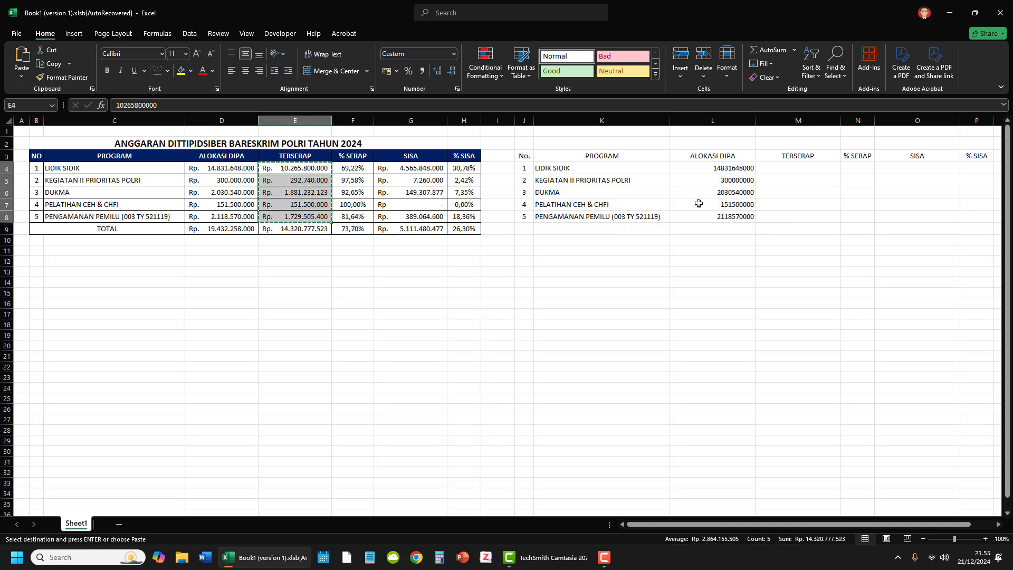
pyautogui.rightClick(790, 167)
pyautogui.click(829, 238)
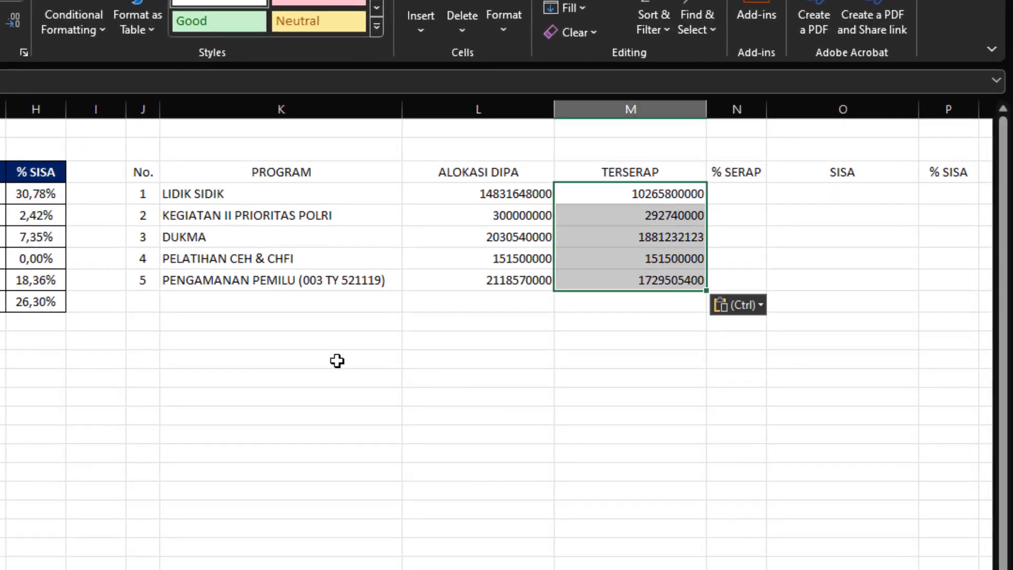
pyautogui.click(621, 264)
pyautogui.click(478, 434)
pyautogui.click(509, 303)
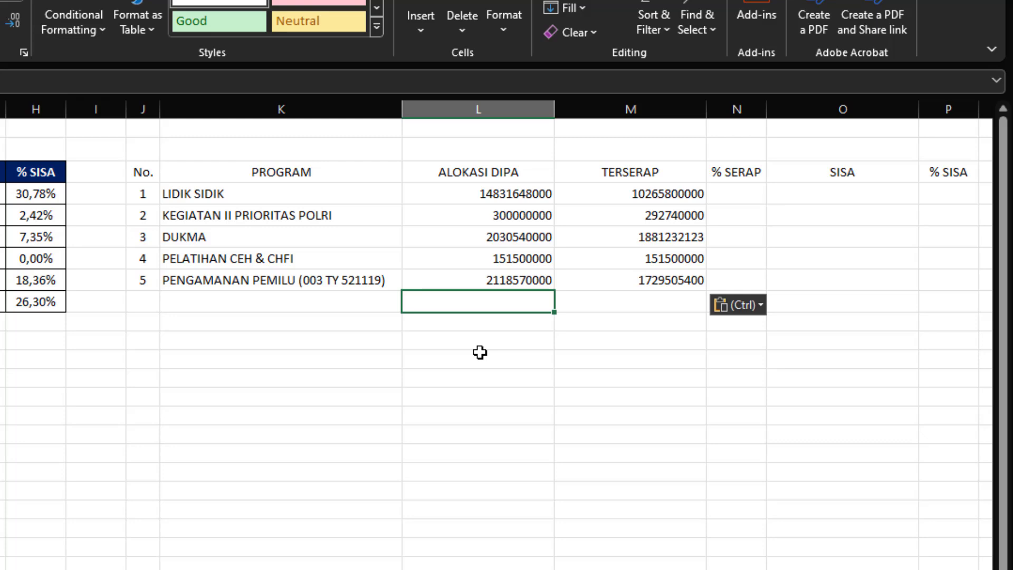
pyautogui.moveTo(501, 197); pyautogui.dragTo(506, 312)
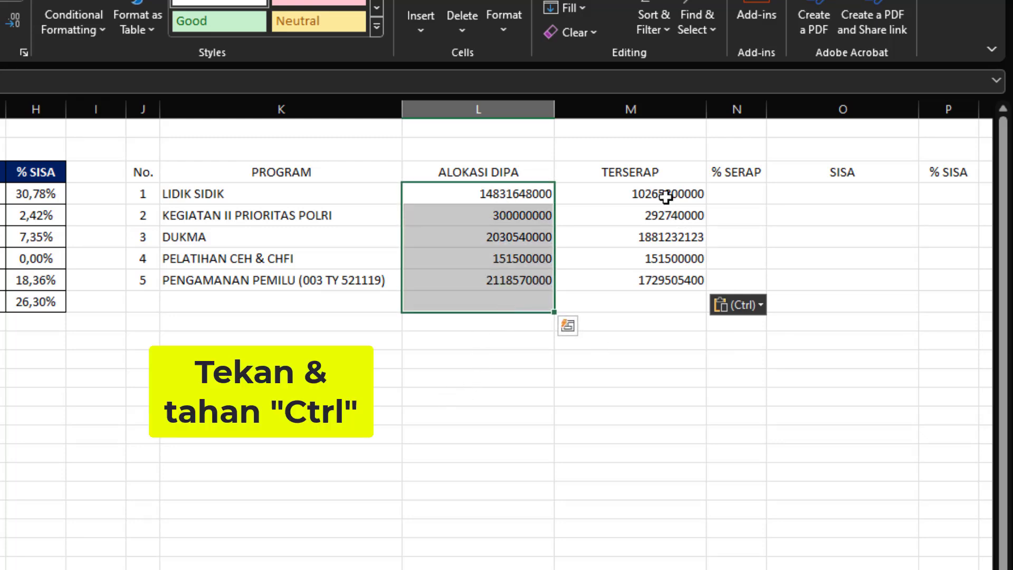
pyautogui.moveTo(662, 194); pyautogui.dragTo(667, 312)
pyautogui.moveTo(831, 192); pyautogui.dragTo(829, 304)
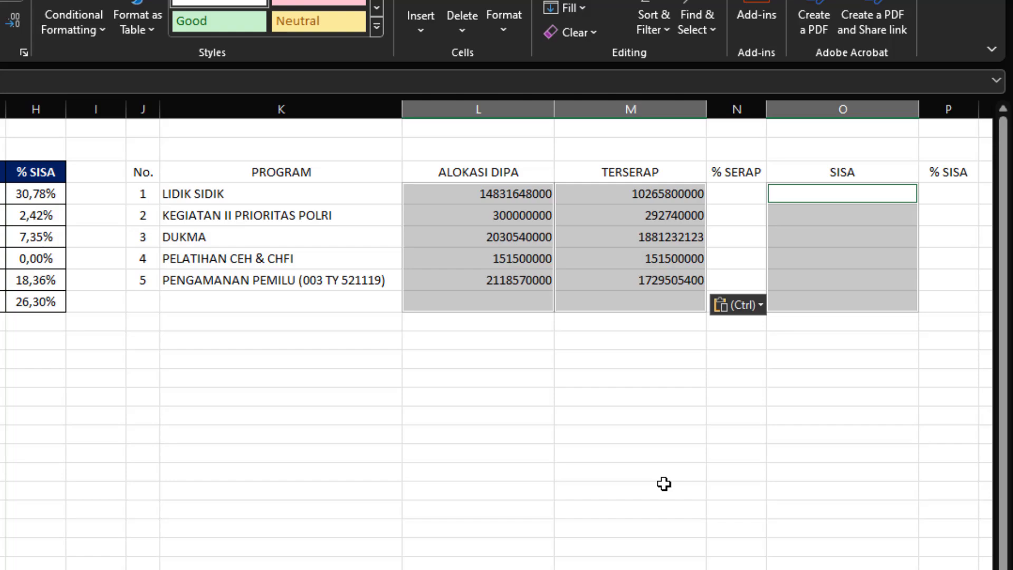
# Step: Copy the custom Rupiah number format code from cell D4's format settings, leaving that cell's format as it is
pyautogui.click(226, 168)
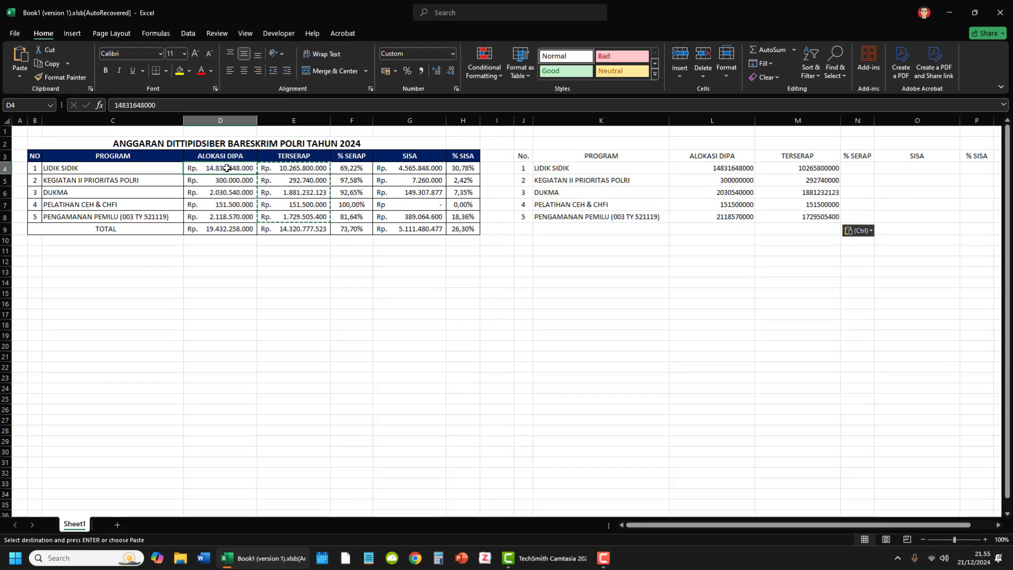
pyautogui.rightClick(226, 168)
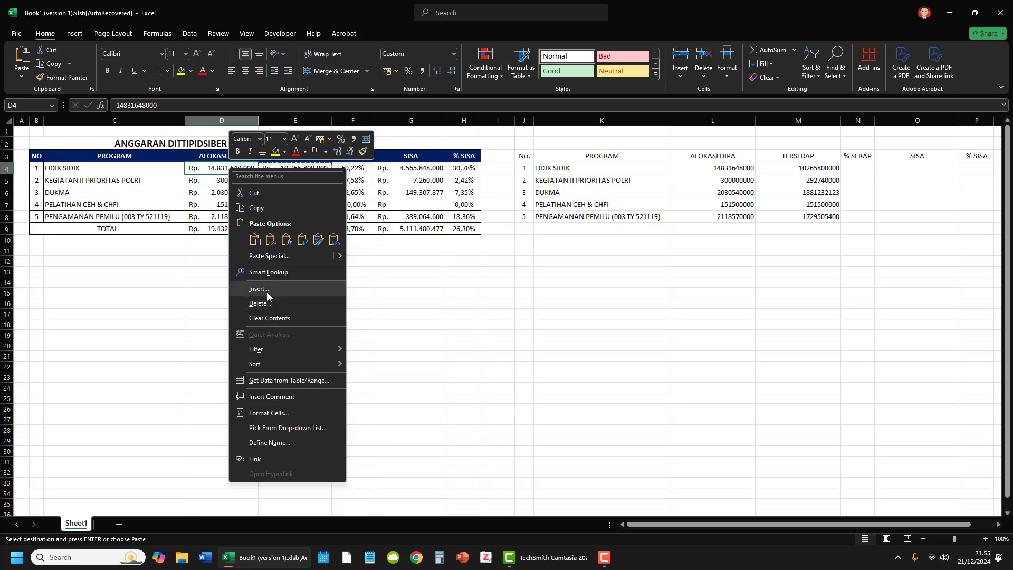
pyautogui.click(269, 413)
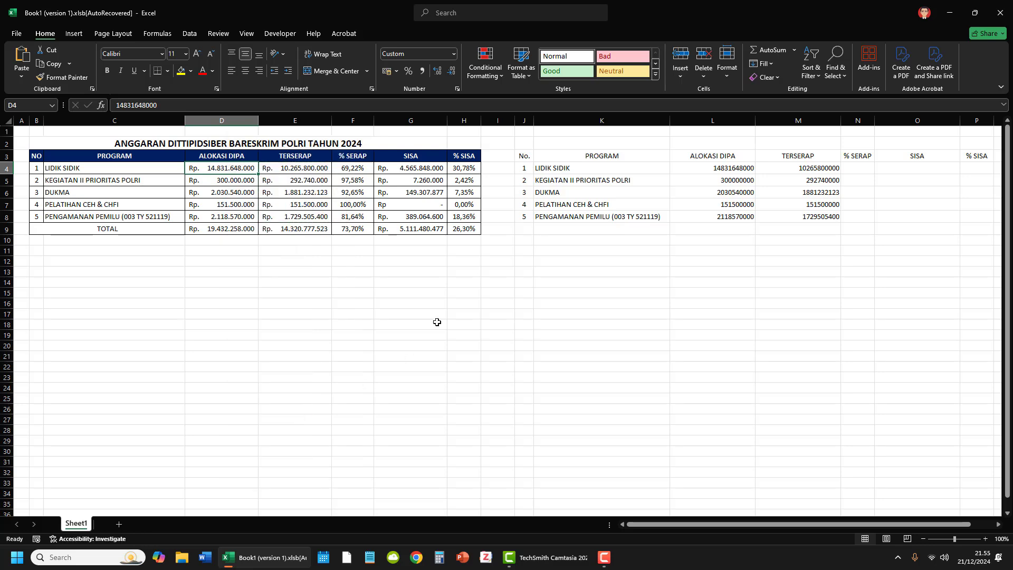
pyautogui.click(256, 360)
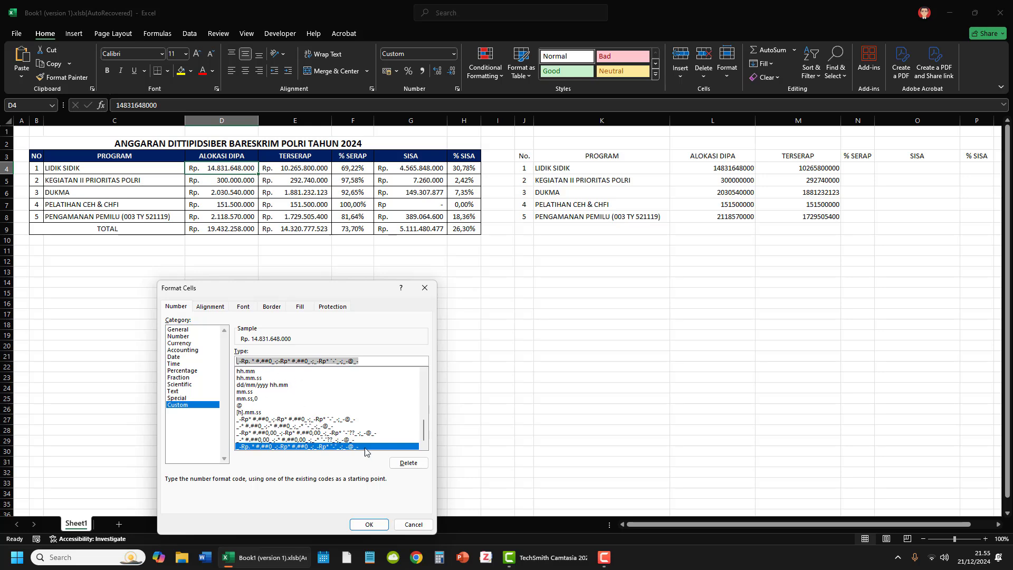
pyautogui.click(413, 524)
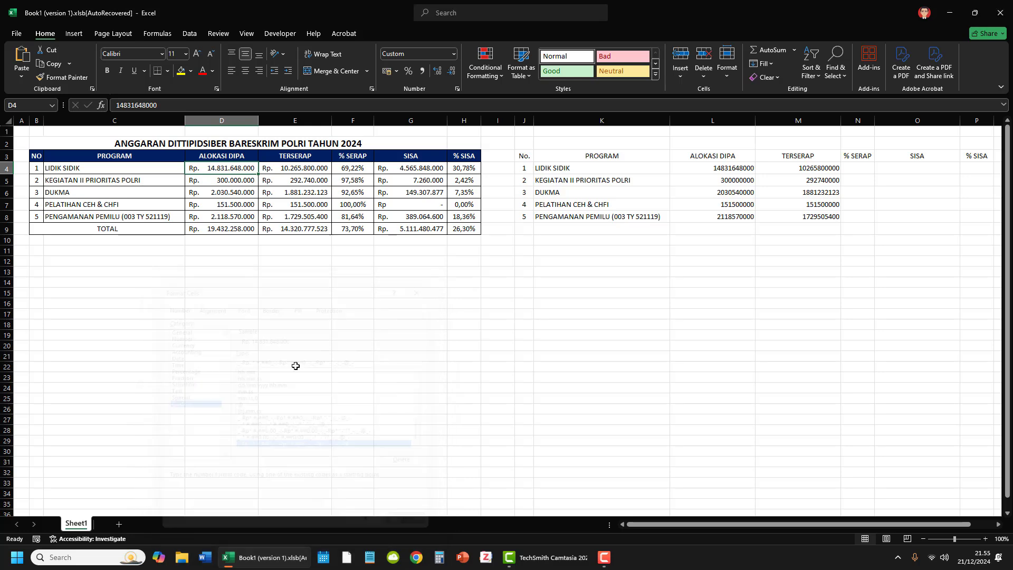
# Step: Apply the copied custom number format _-Rp. * #.##0_-;-Rp* #.##0_-;_-Rp* "-"_-;_-@_- to L4:L9, M4:M9 and O4:O9 together
pyautogui.click(699, 216)
pyautogui.moveTo(719, 168); pyautogui.dragTo(722, 225)
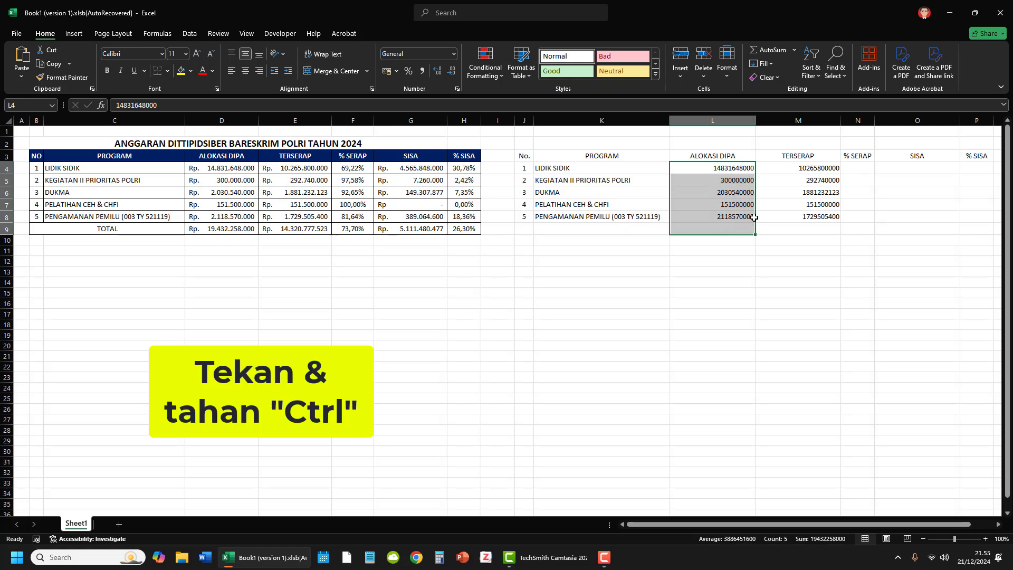
pyautogui.moveTo(827, 173); pyautogui.dragTo(822, 222)
pyautogui.moveTo(916, 169); pyautogui.dragTo(922, 224)
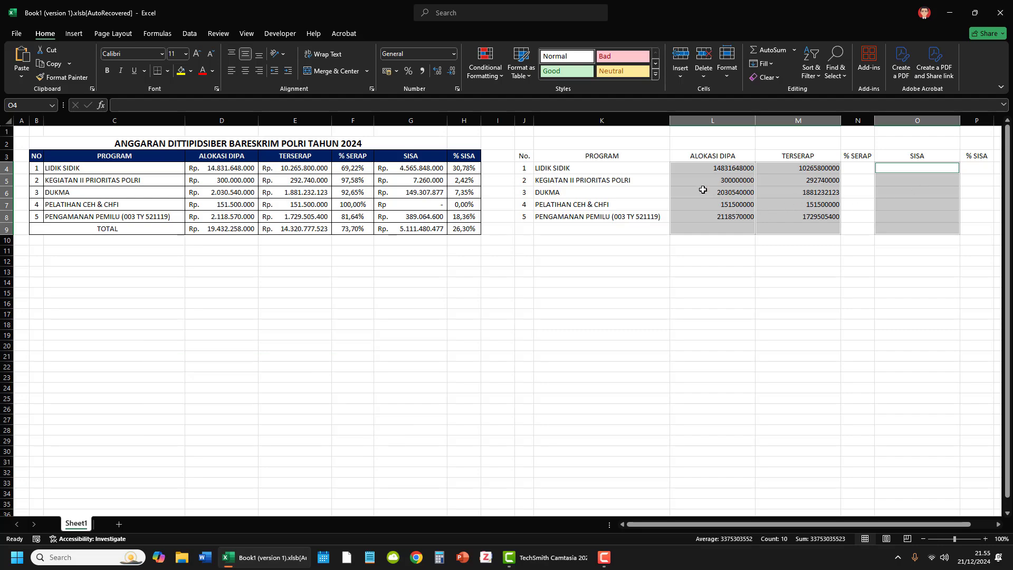
pyautogui.rightClick(701, 189)
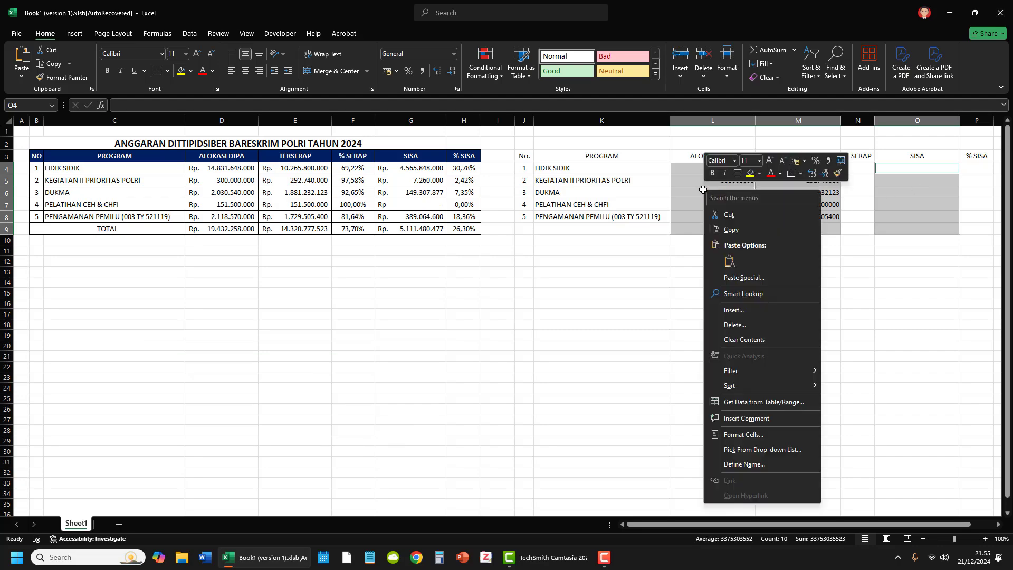
pyautogui.click(744, 434)
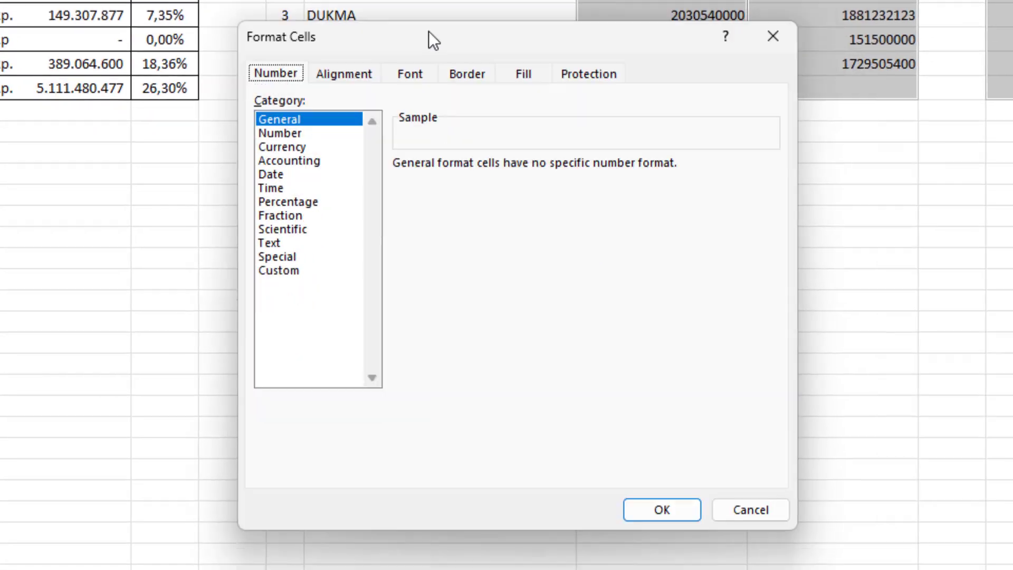
pyautogui.click(312, 271)
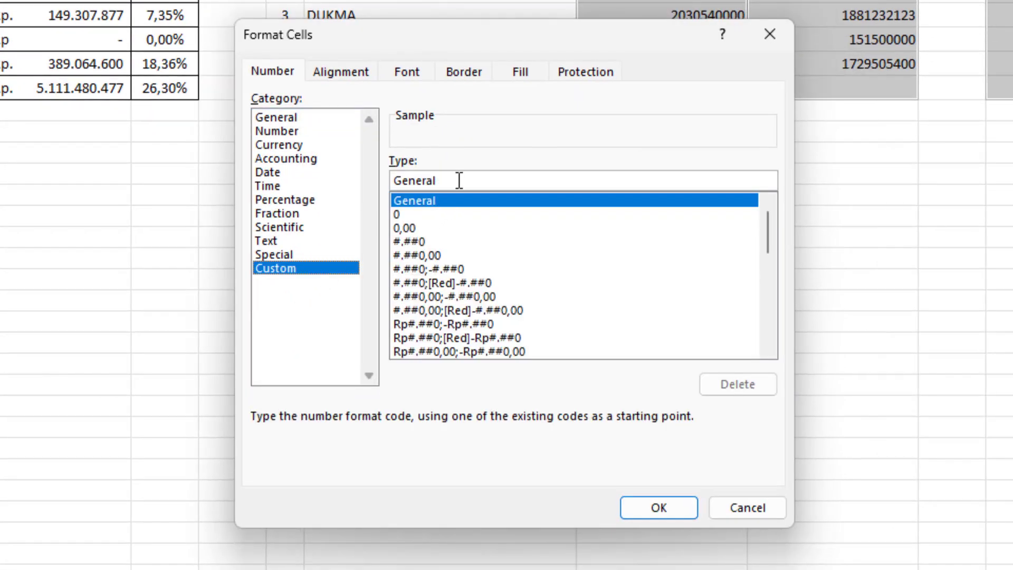
pyautogui.moveTo(473, 180); pyautogui.dragTo(344, 191)
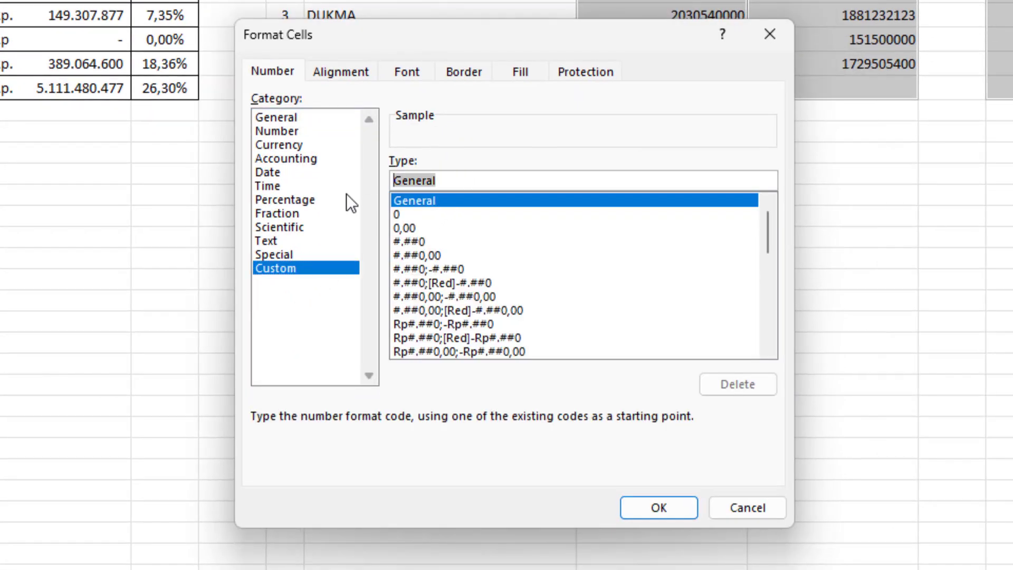
pyautogui.hotkey('ctrl', 'v')
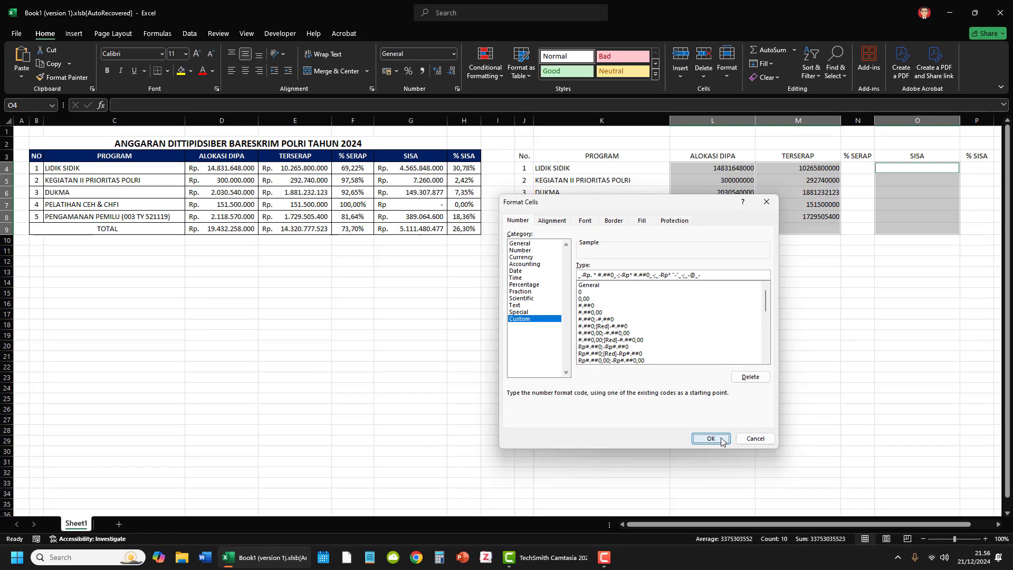
pyautogui.click(659, 508)
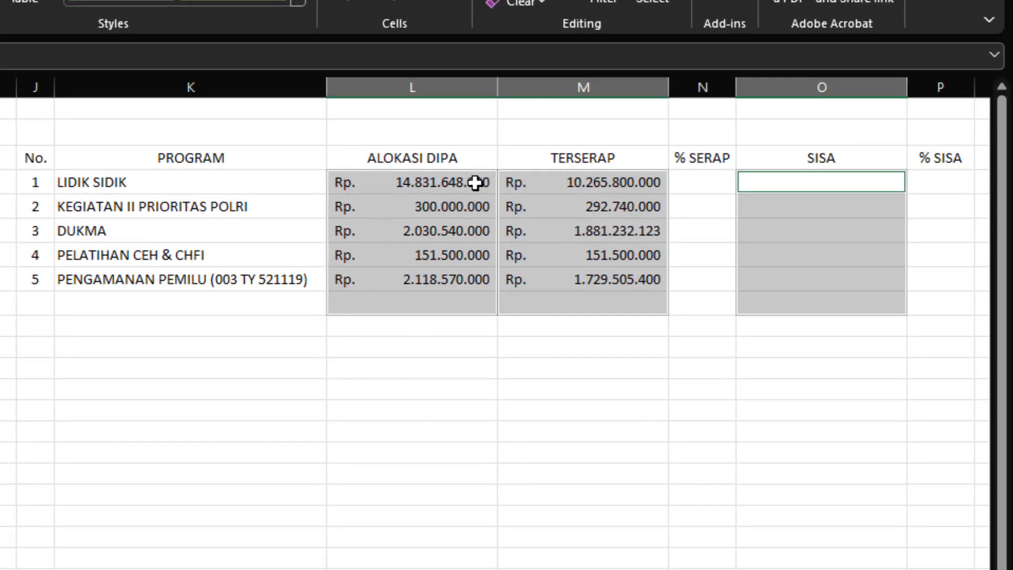
# Step: Test the Rupiah format by entering 5000 in L9, and clear the cell again
pyautogui.click(439, 231)
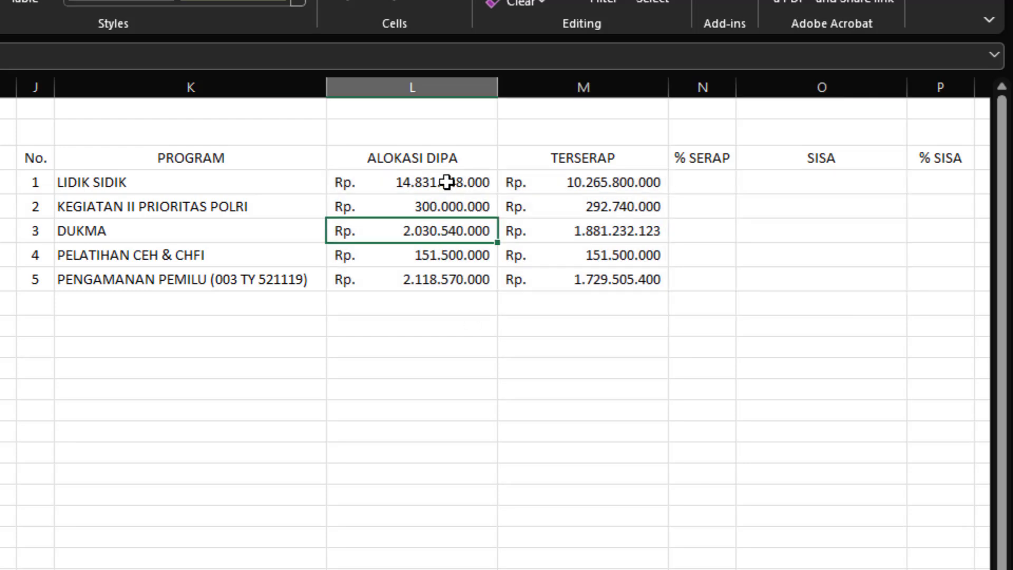
pyautogui.click(450, 180)
pyautogui.click(437, 281)
pyautogui.click(436, 305)
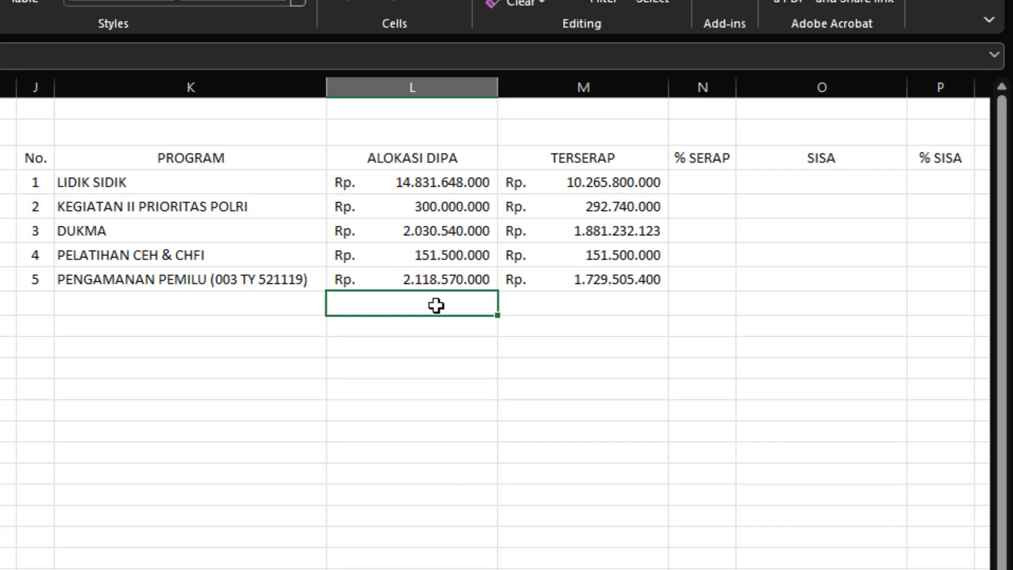
pyautogui.write('5000')
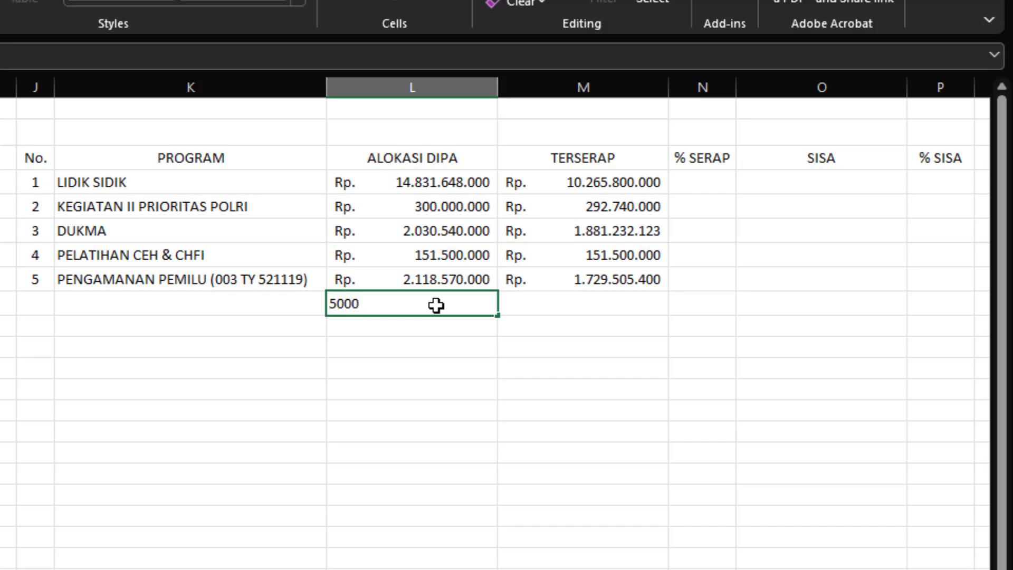
pyautogui.press('Return')
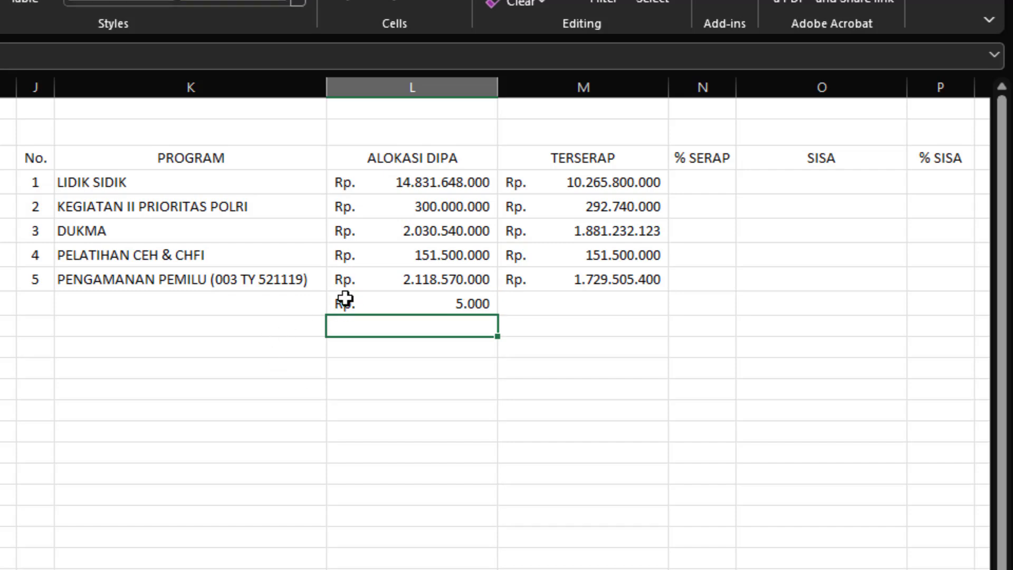
pyautogui.click(439, 303)
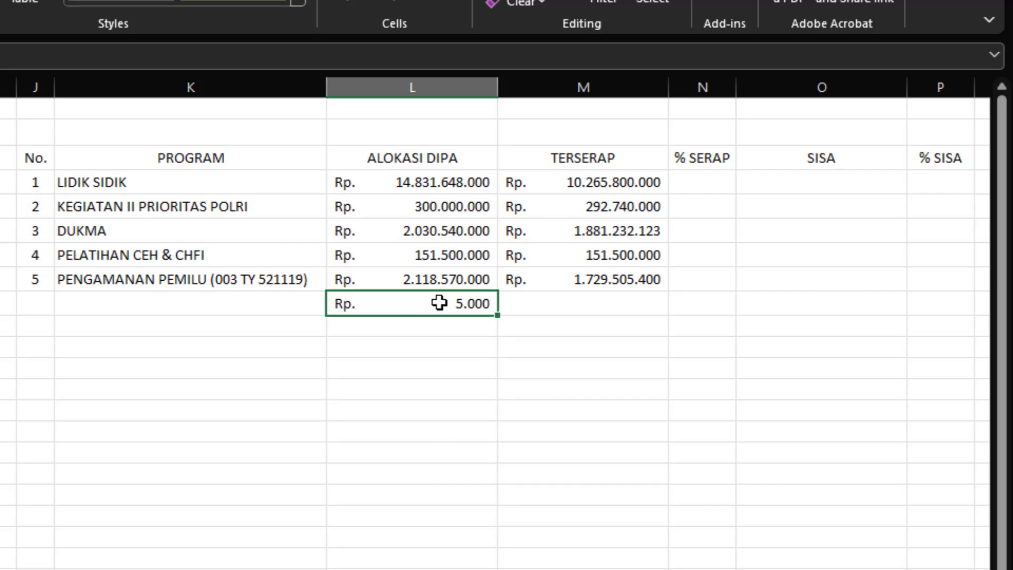
pyautogui.press('Delete')
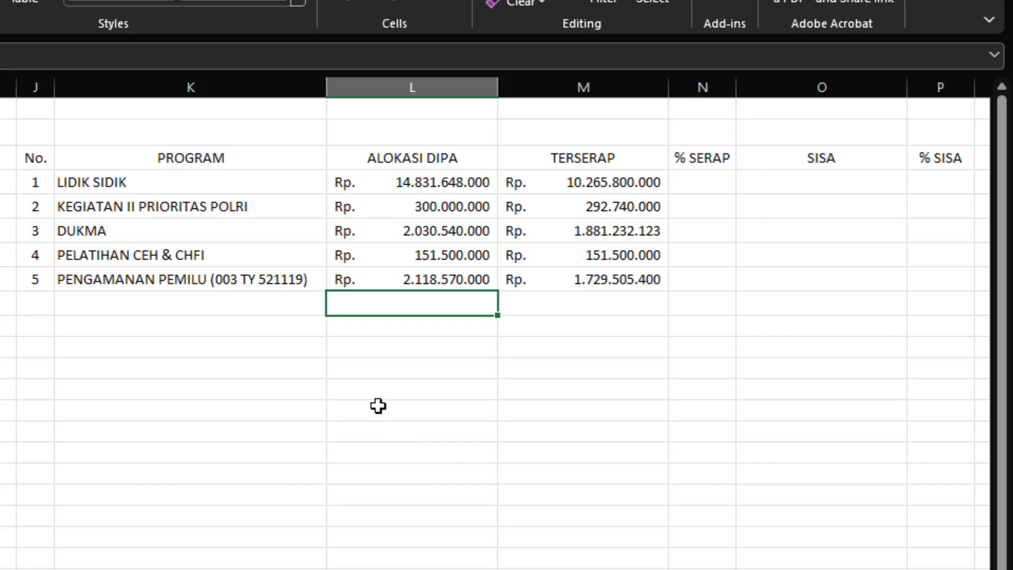
# Step: Total the ALOKASI DIPA amounts in L9 with the formula =SUM(L4:L8)
pyautogui.write('=S')
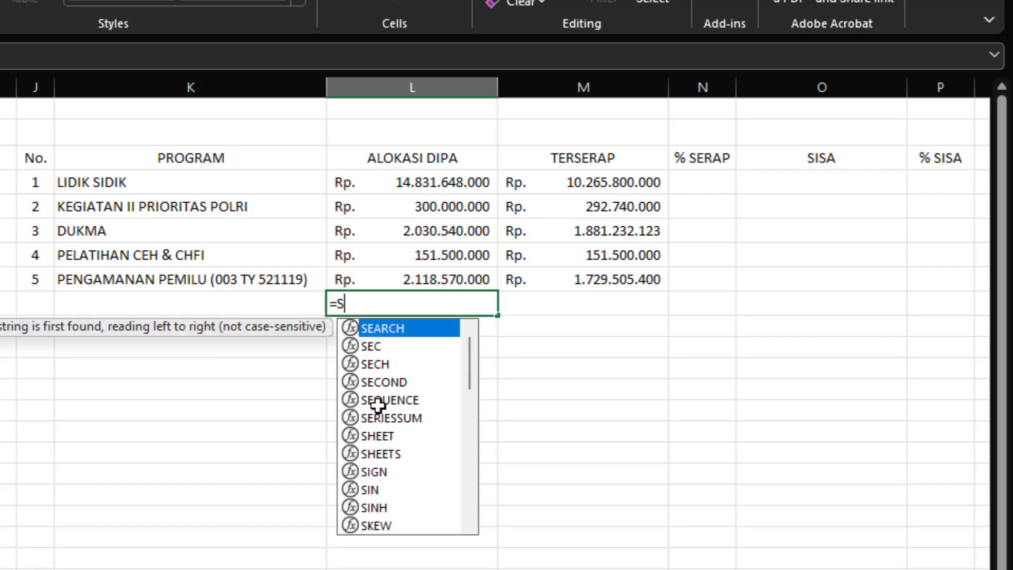
pyautogui.write('UM(')
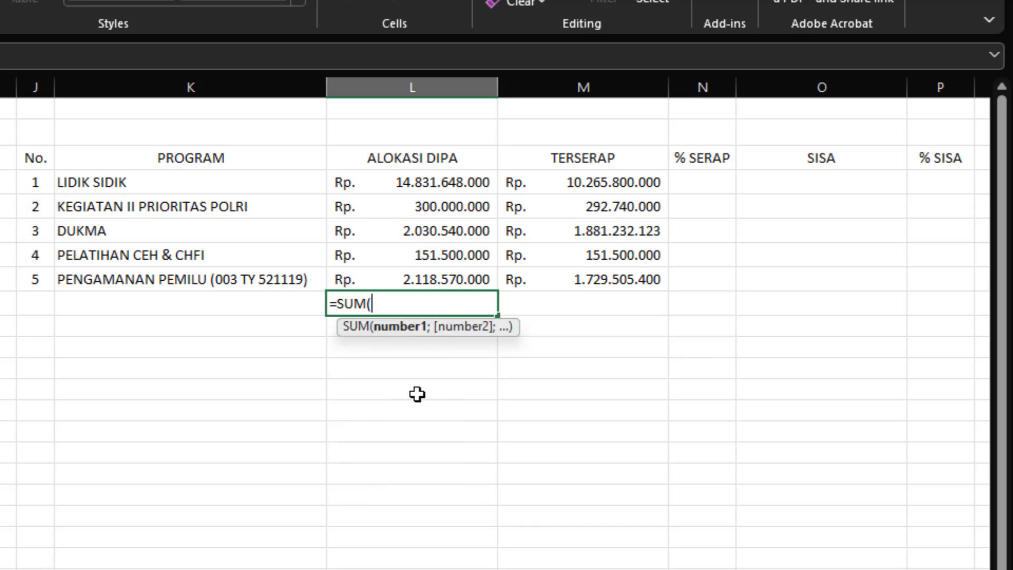
pyautogui.moveTo(427, 182); pyautogui.dragTo(428, 279)
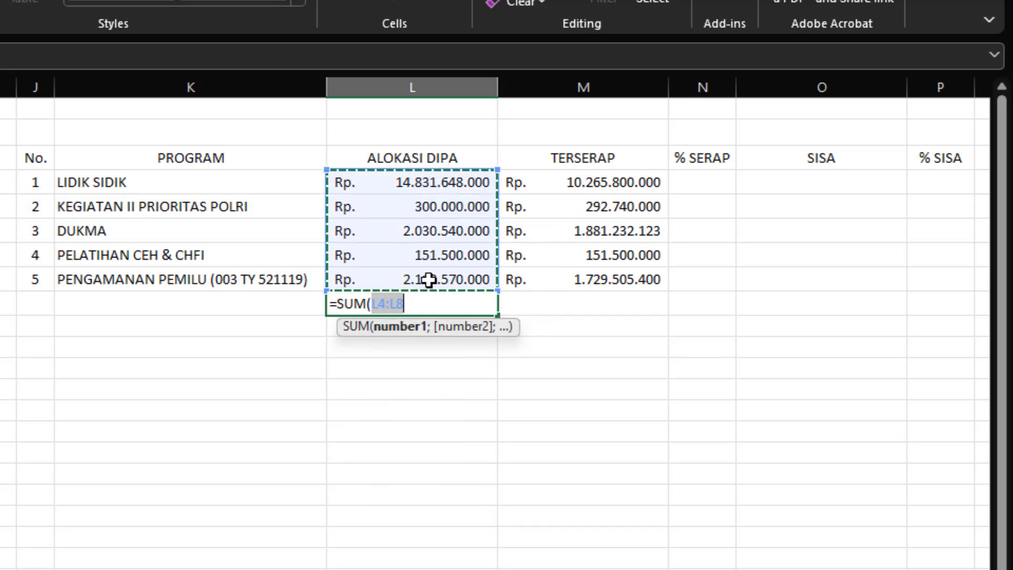
pyautogui.write(')')
pyautogui.press('Return')
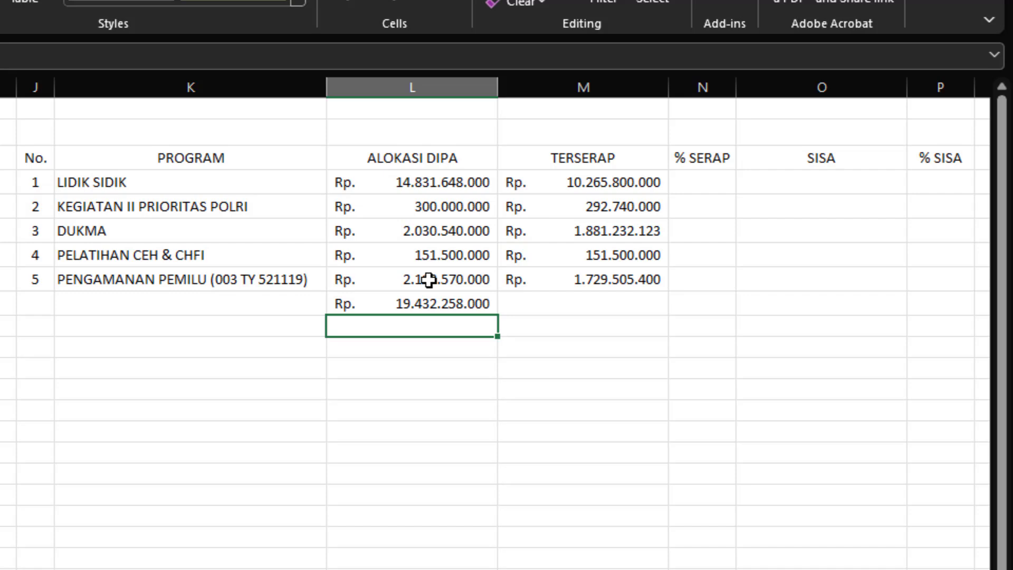
# Step: Total the TERSERAP amounts in M9 with a SUM formula over M4:M8
pyautogui.click(597, 307)
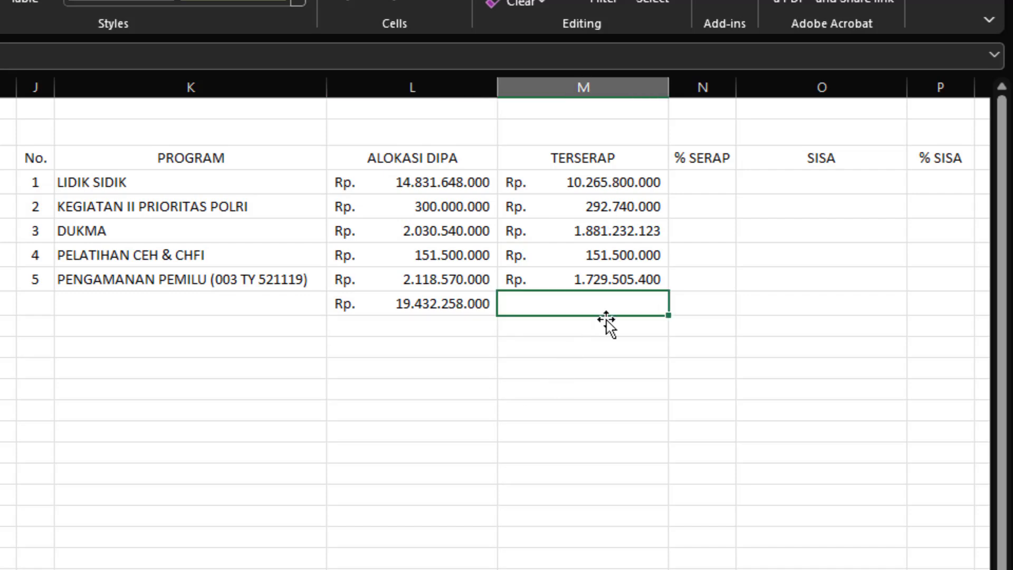
pyautogui.write('=SUM(')
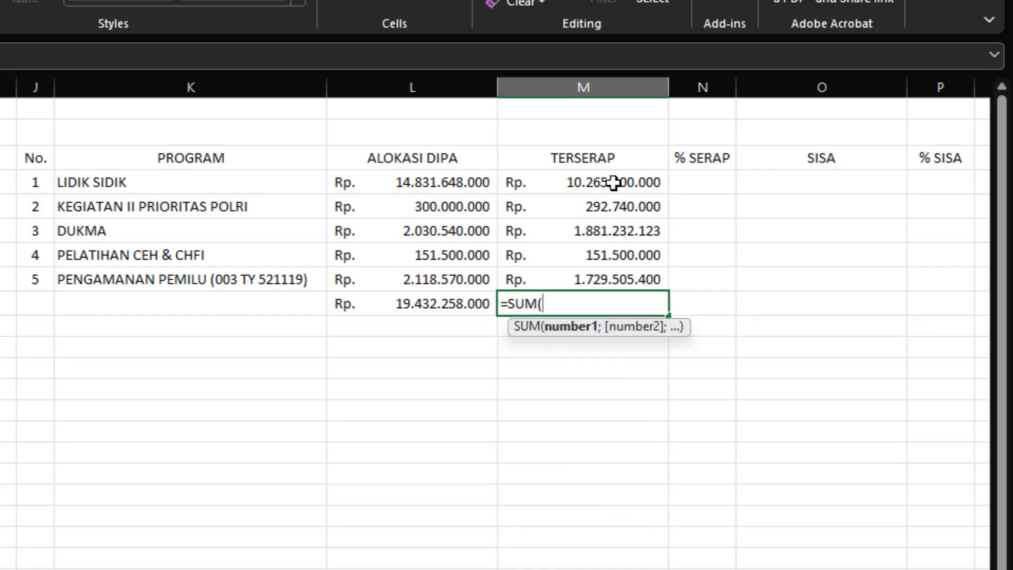
pyautogui.moveTo(615, 183); pyautogui.dragTo(616, 271)
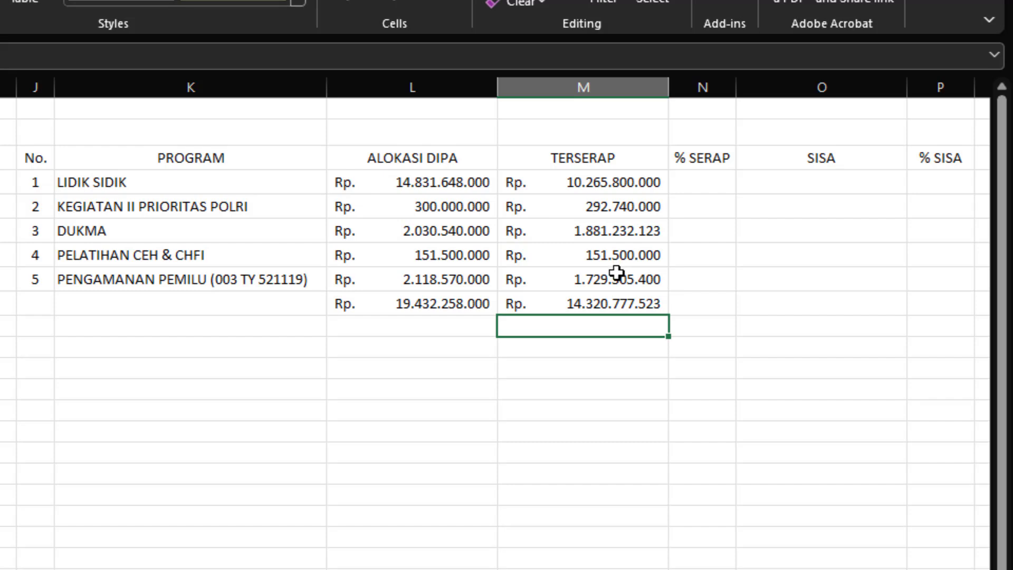
# Step: Calculate SISA in O4 with the formula =L4-M4 and fill it down through O9
pyautogui.click(809, 181)
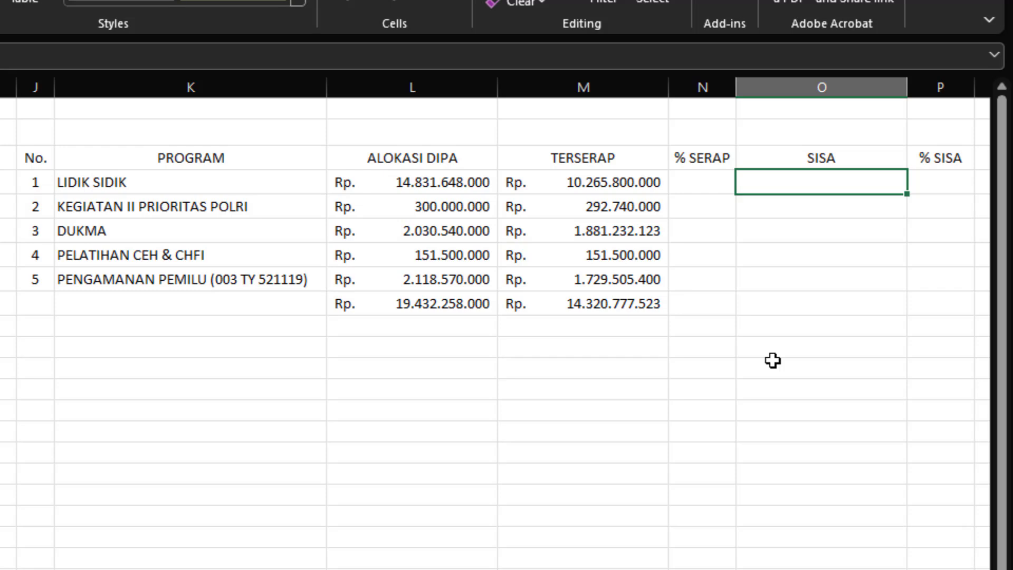
pyautogui.write('=')
pyautogui.click(404, 183)
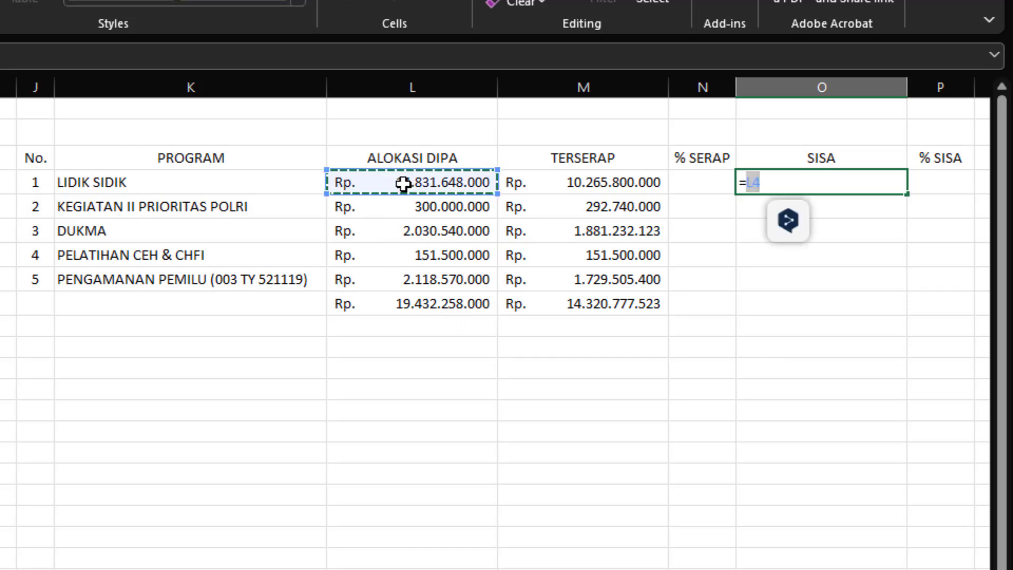
pyautogui.write('-')
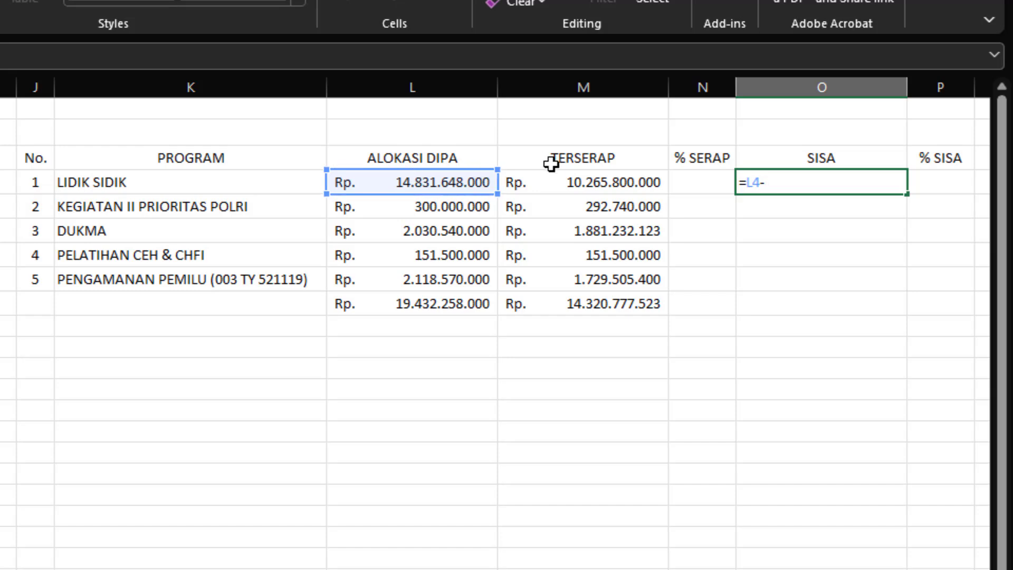
pyautogui.click(567, 179)
pyautogui.press('Return')
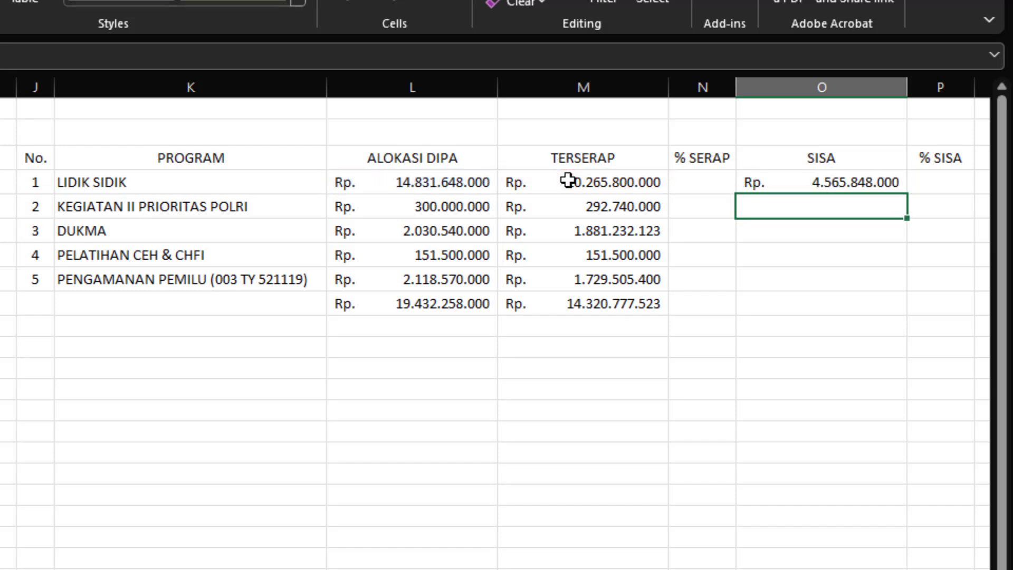
pyautogui.click(817, 180)
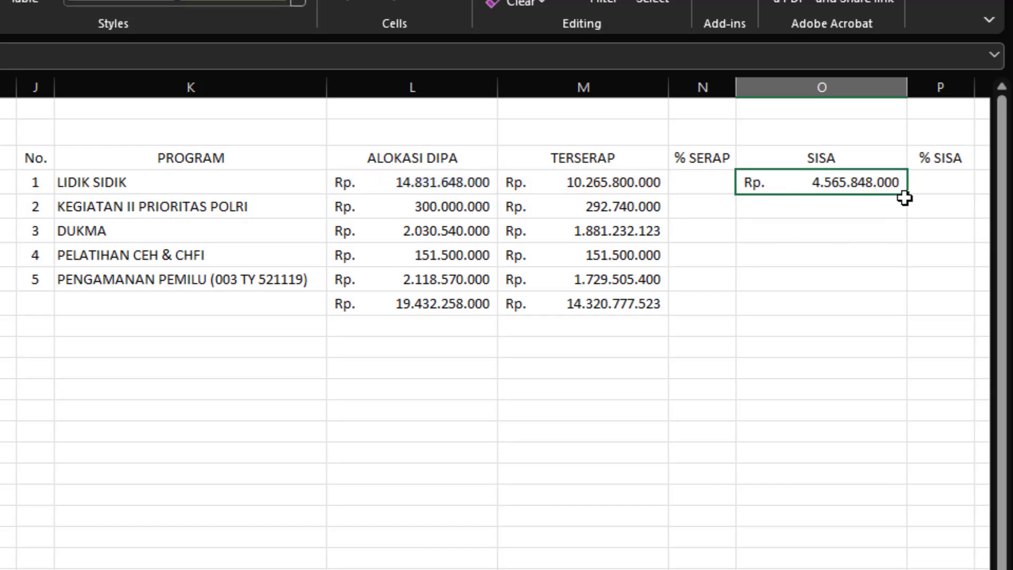
pyautogui.moveTo(908, 195); pyautogui.dragTo(910, 314)
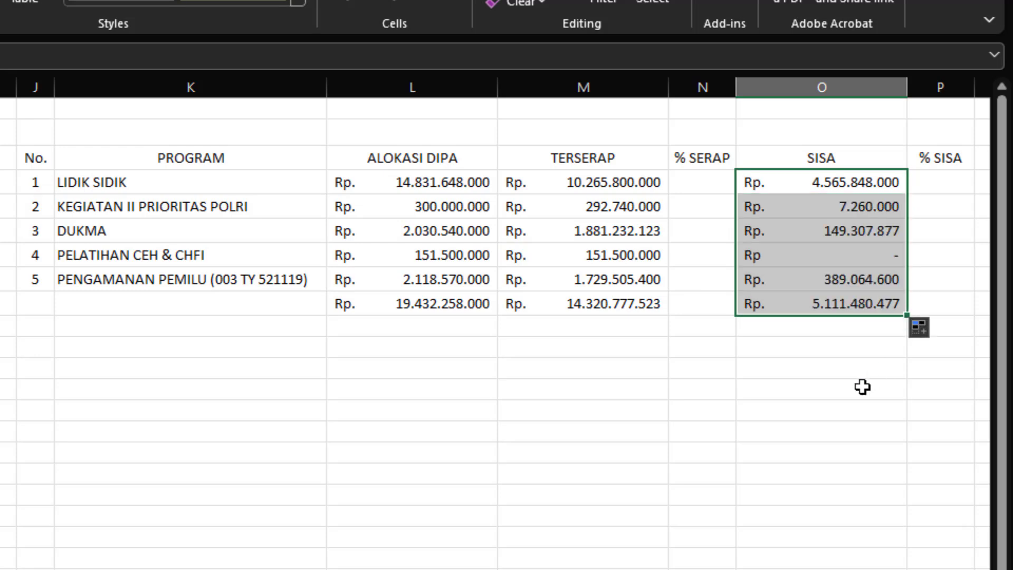
pyautogui.click(830, 285)
# Step: Calculate % SERAP in N4 with the formula =M4/L4 and fill it down through N9
pyautogui.click(715, 189)
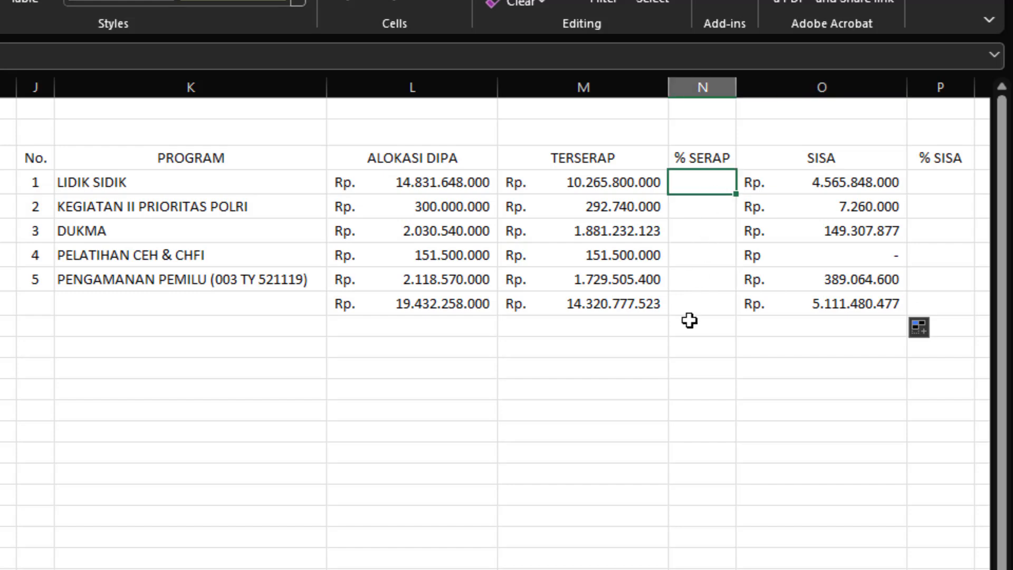
pyautogui.click(690, 320)
pyautogui.click(699, 185)
pyautogui.write('=')
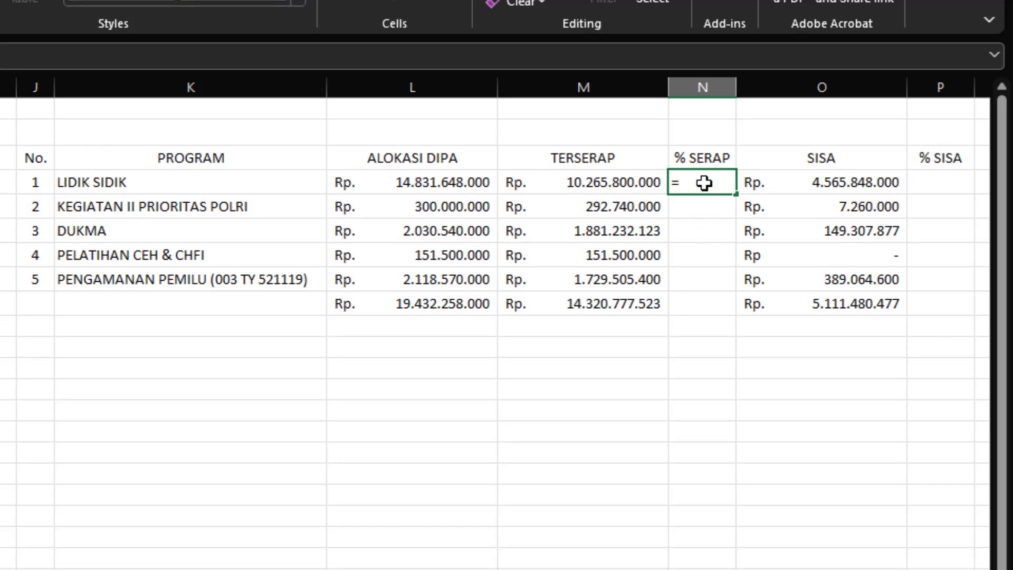
pyautogui.click(602, 189)
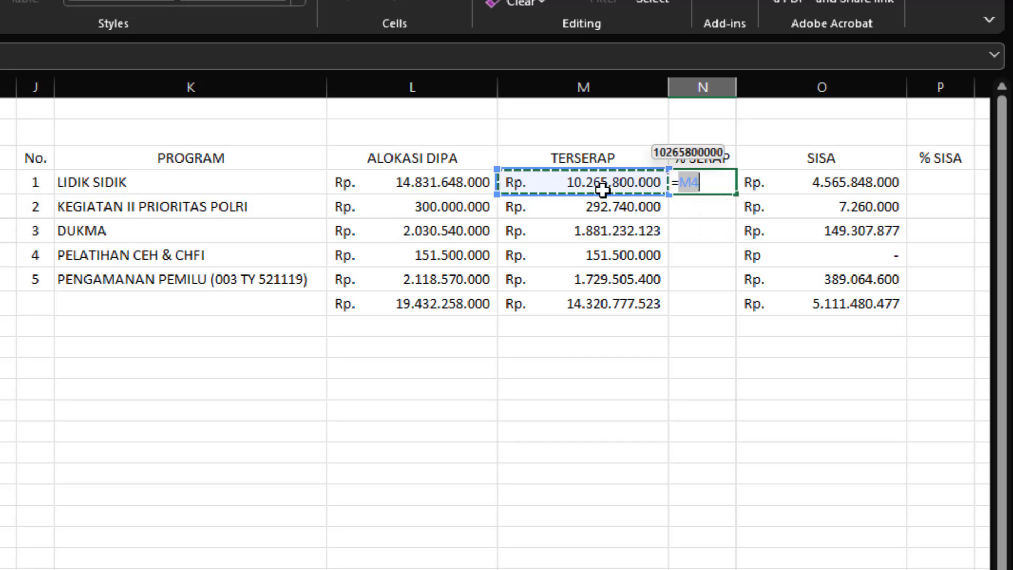
pyautogui.write('/')
pyautogui.click(425, 181)
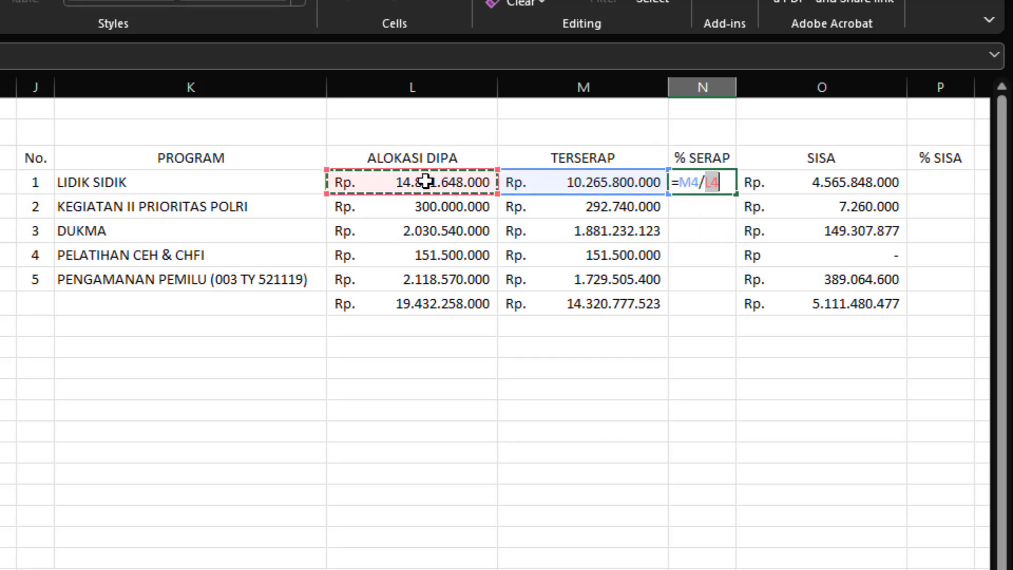
pyautogui.press('Return')
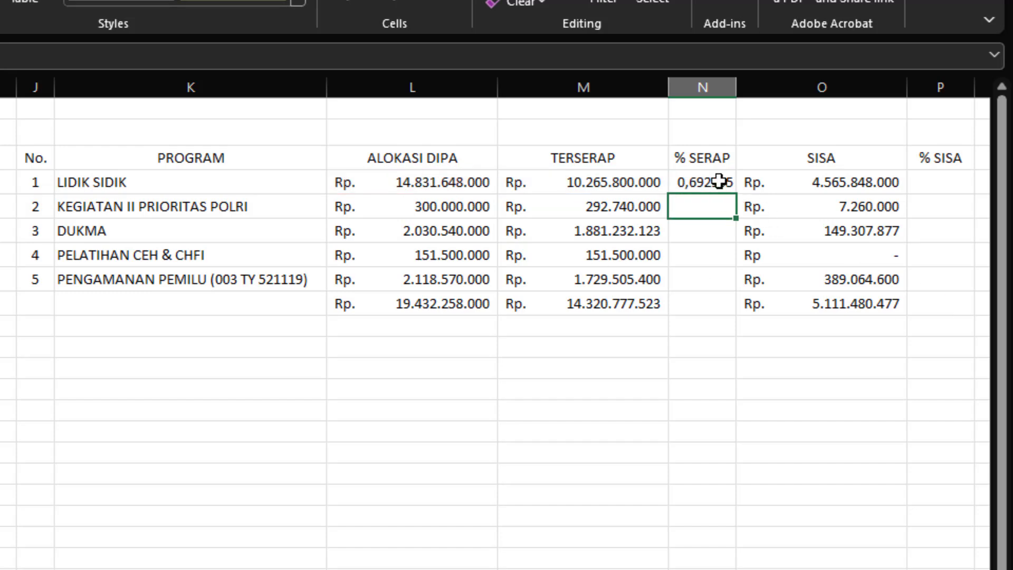
pyautogui.click(720, 184)
pyautogui.moveTo(738, 193); pyautogui.dragTo(717, 306)
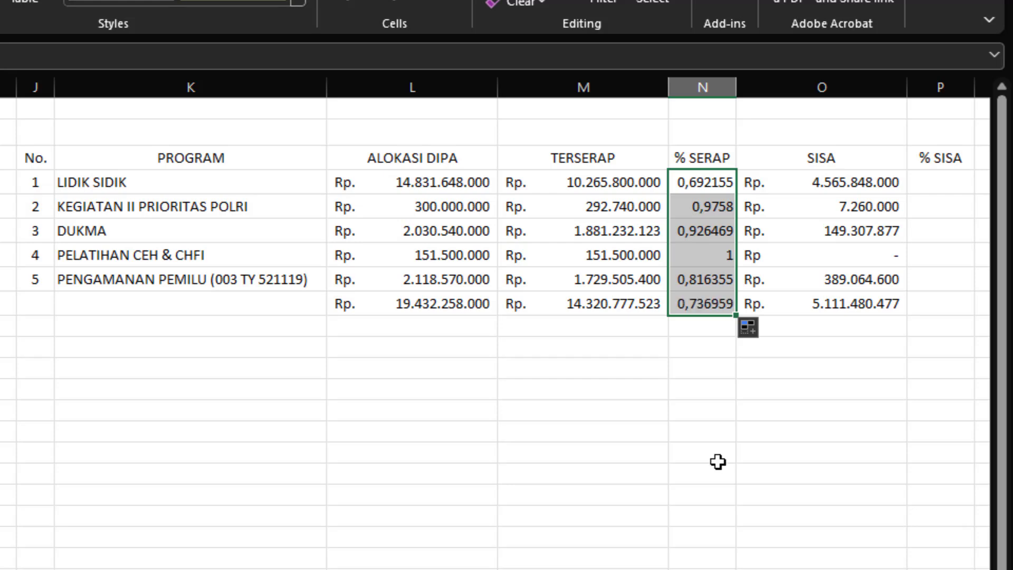
pyautogui.click(716, 461)
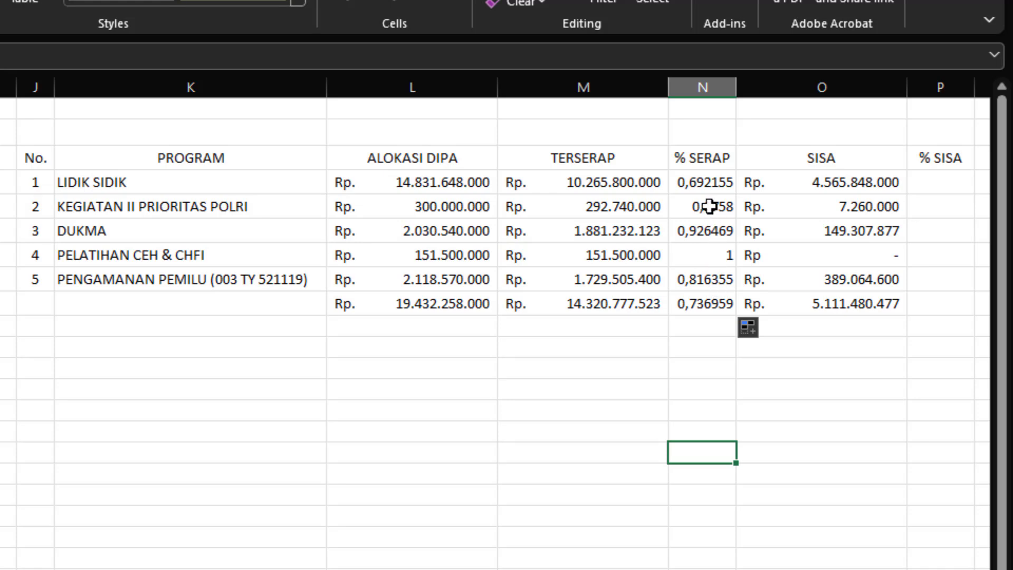
# Step: Format the % SERAP values in N4:N9 as Percentage with 2 decimal places
pyautogui.moveTo(714, 184); pyautogui.dragTo(701, 296)
pyautogui.rightClick(701, 256)
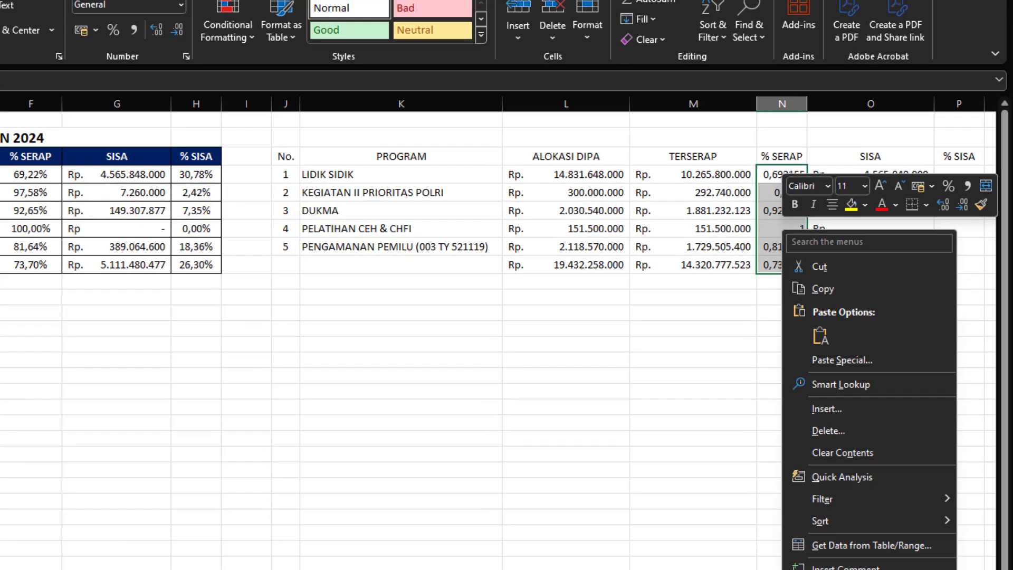
pyautogui.press('Escape')
pyautogui.hotkey('ctrl', '1')
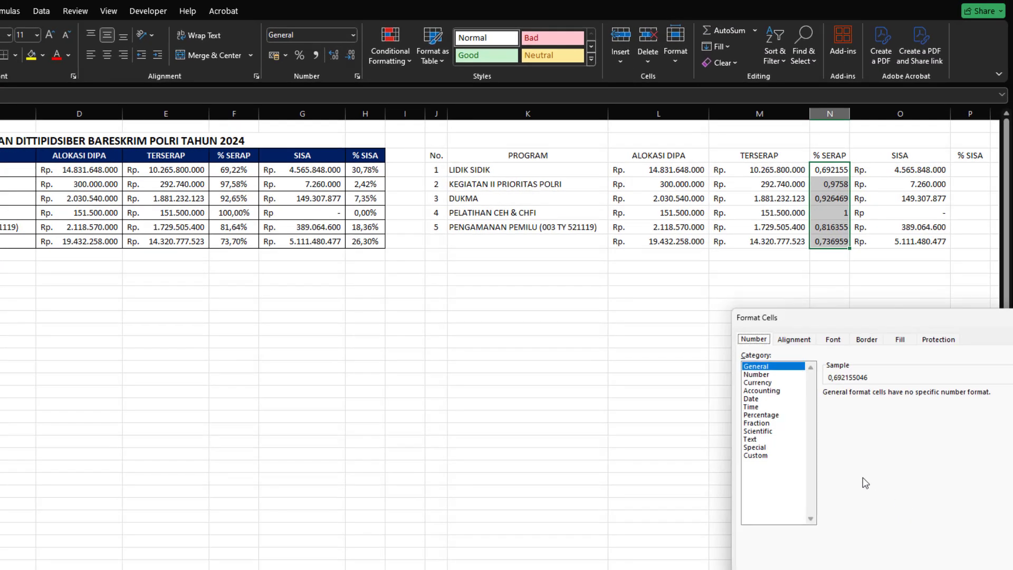
pyautogui.moveTo(841, 322); pyautogui.dragTo(481, 224)
pyautogui.click(515, 395)
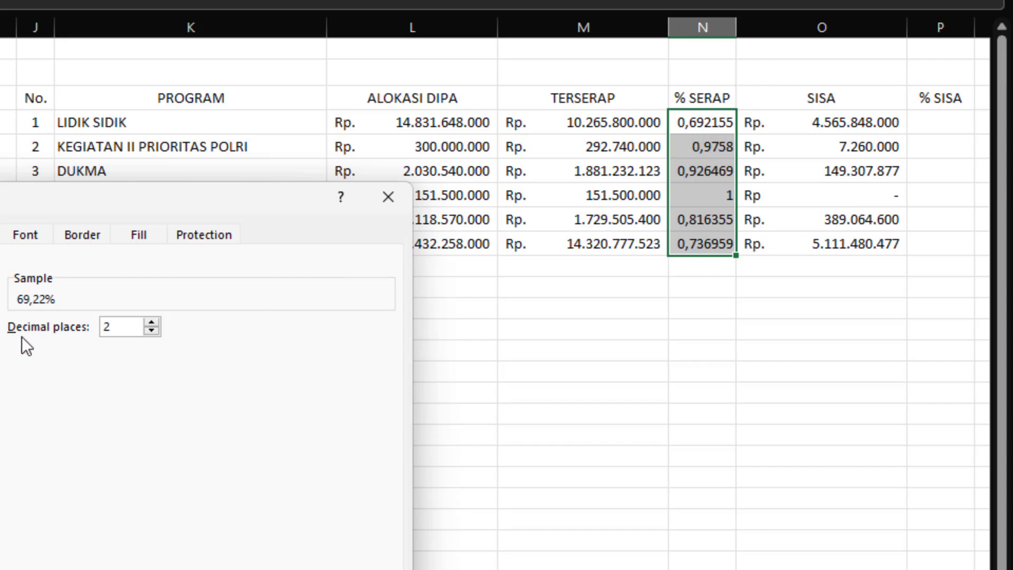
pyautogui.click(151, 322)
pyautogui.click(153, 331)
pyautogui.click(153, 330)
pyautogui.click(153, 331)
pyautogui.press('Return')
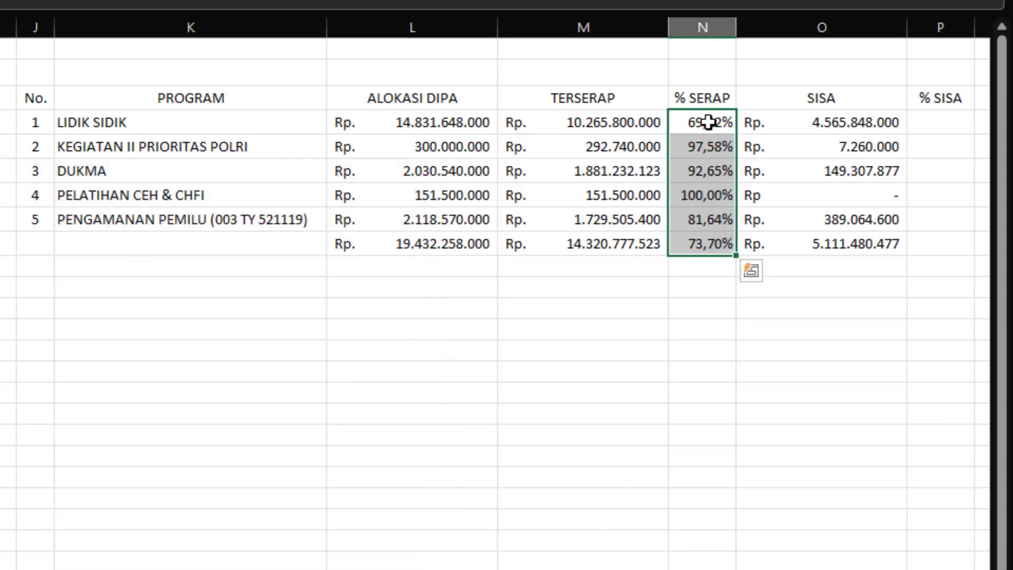
# Step: Calculate % SISA in P4 with the formula =O4/L4 and fill it down through P9
pyautogui.click(913, 132)
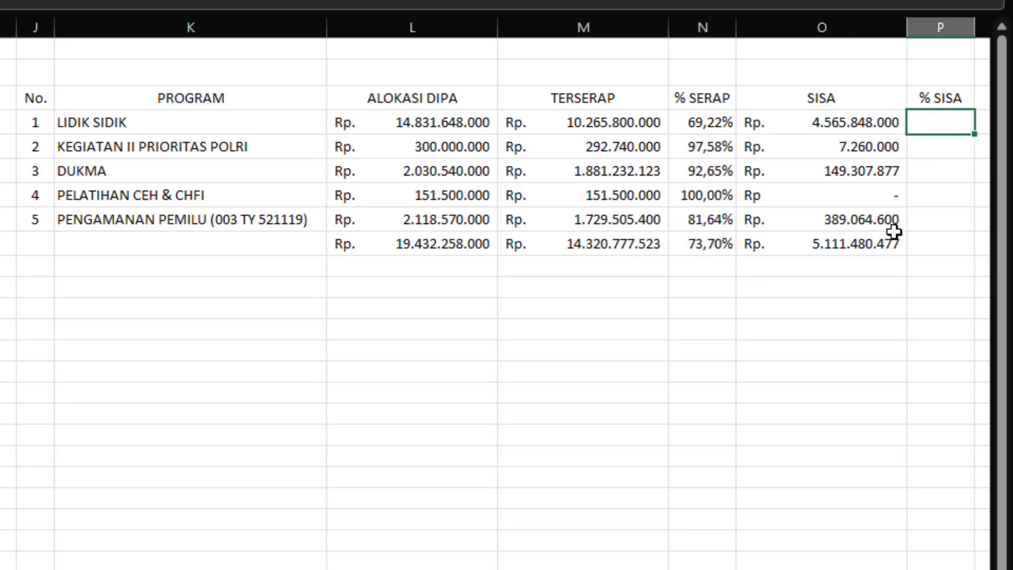
pyautogui.write('=')
pyautogui.click(870, 126)
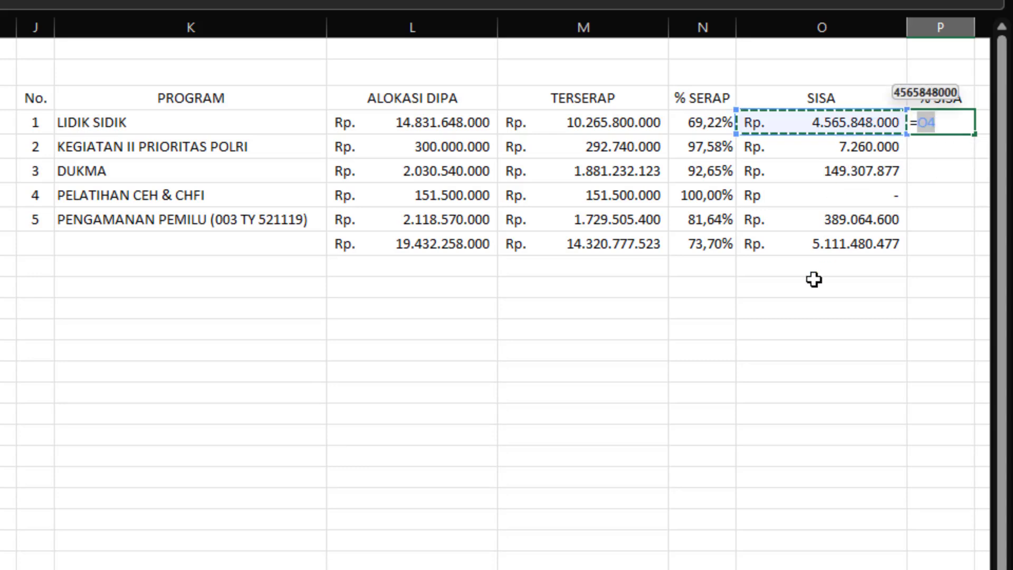
pyautogui.write('/')
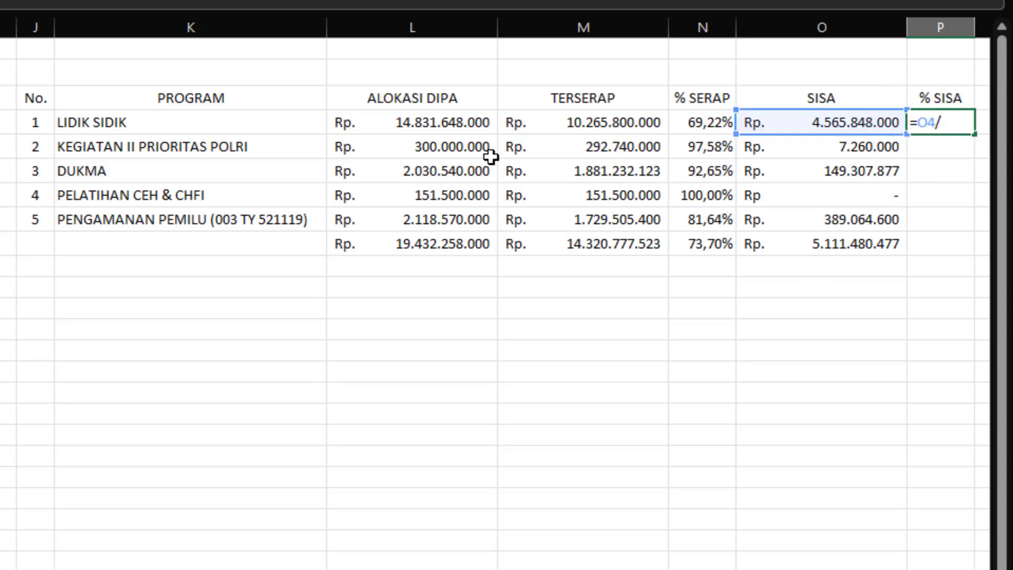
pyautogui.click(470, 124)
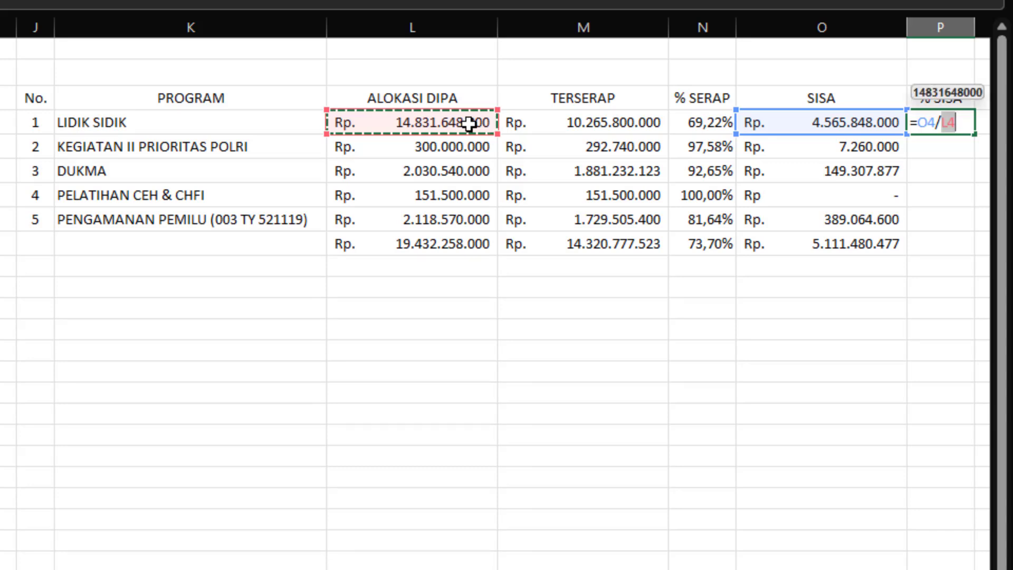
pyautogui.press('Return')
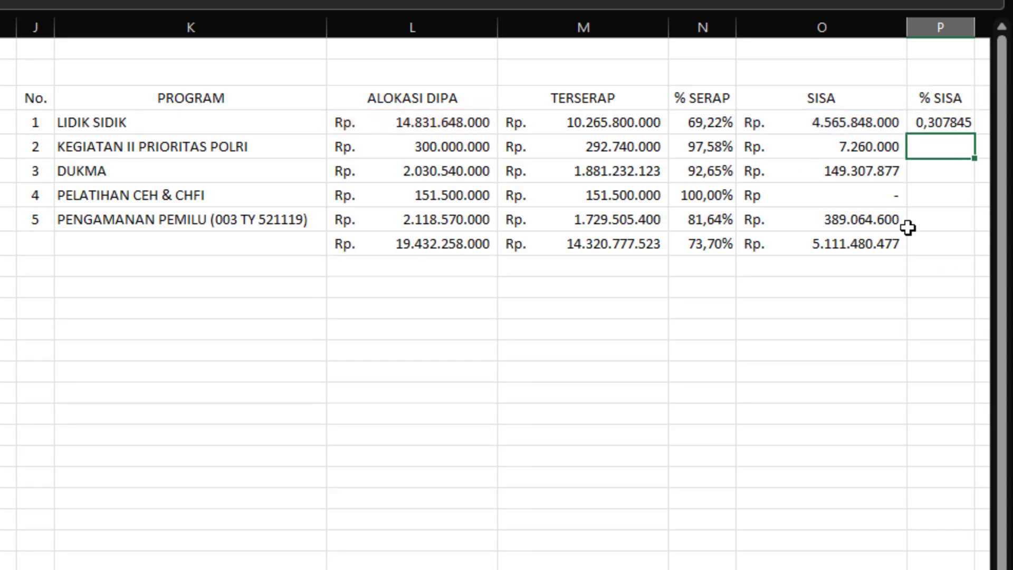
pyautogui.click(949, 124)
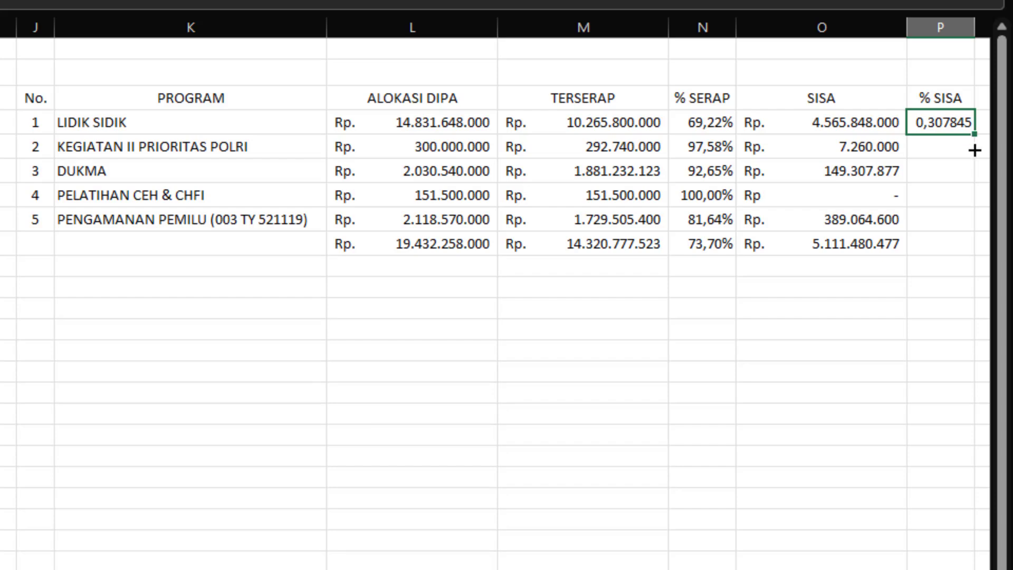
pyautogui.moveTo(974, 150); pyautogui.dragTo(971, 250)
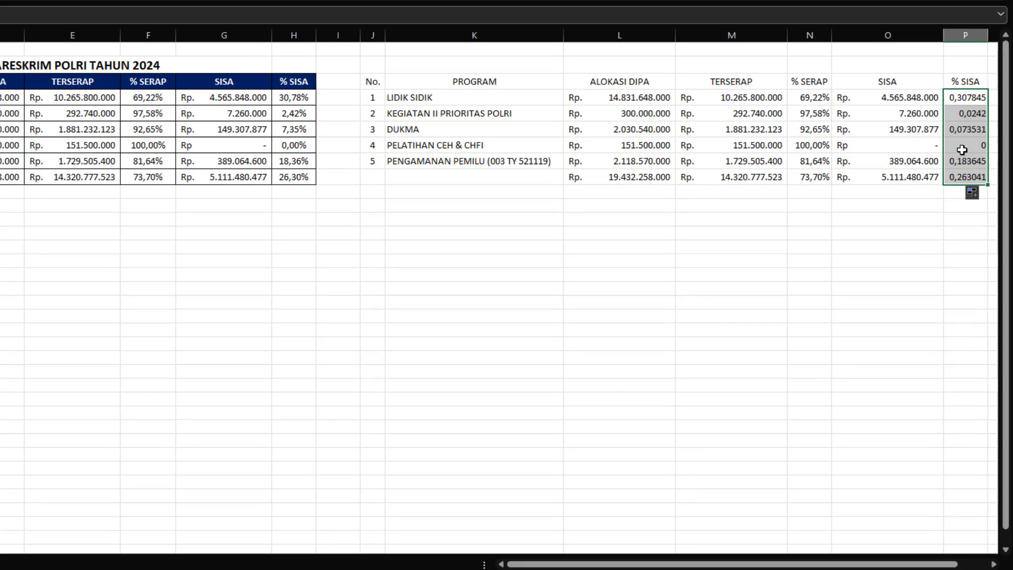
# Step: Format the % SISA values in P4:P9 as Percentage with 2 decimal places
pyautogui.rightClick(962, 150)
pyautogui.click(853, 467)
pyautogui.moveTo(770, 274); pyautogui.dragTo(458, 109)
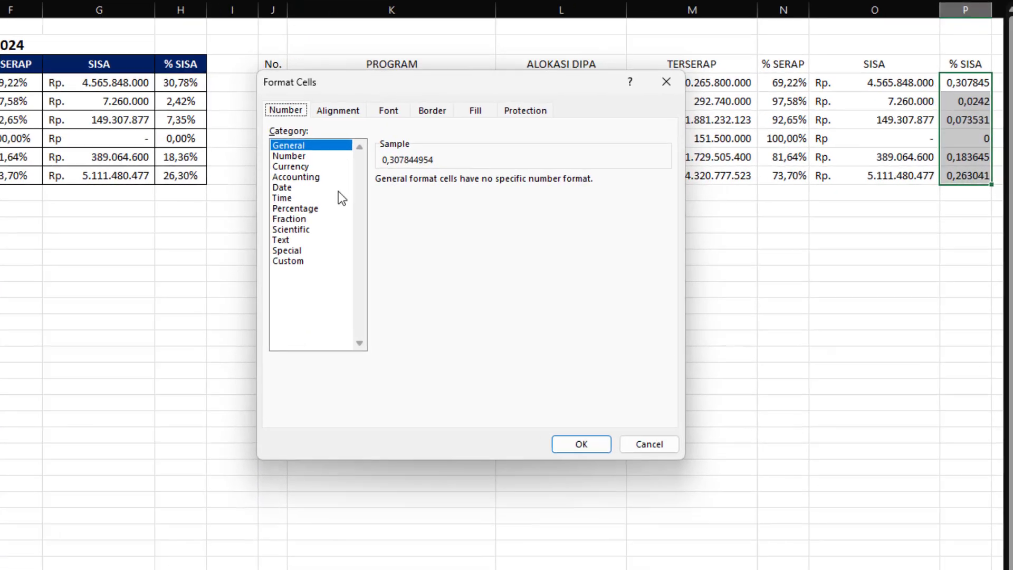
pyautogui.click(398, 206)
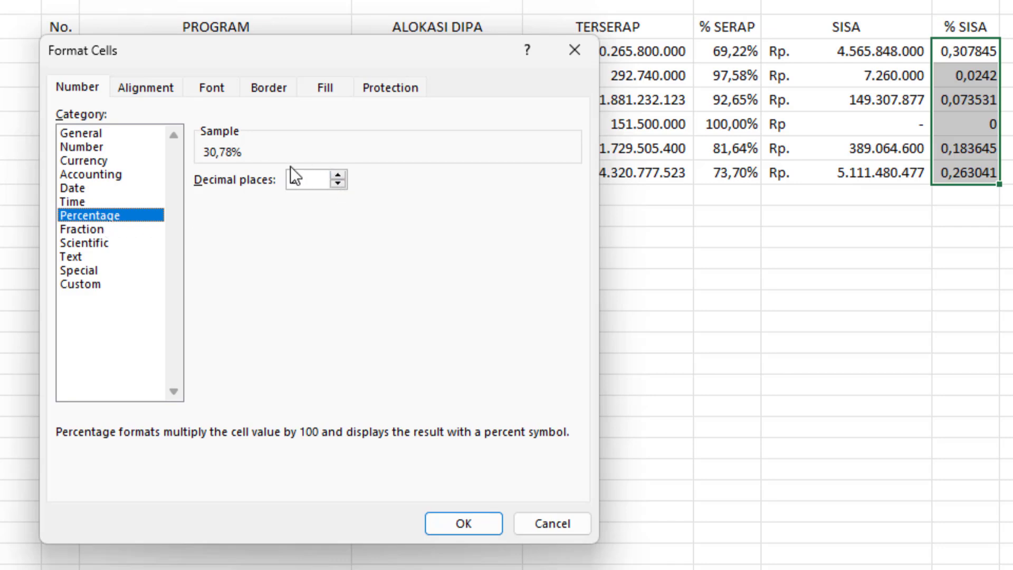
pyautogui.click(470, 524)
pyautogui.click(710, 380)
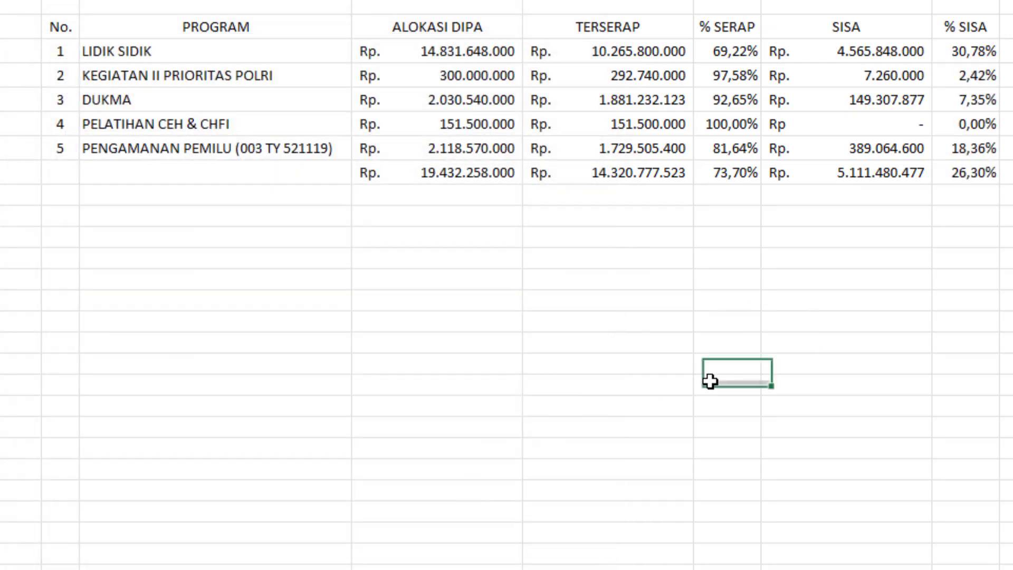
pyautogui.click(399, 403)
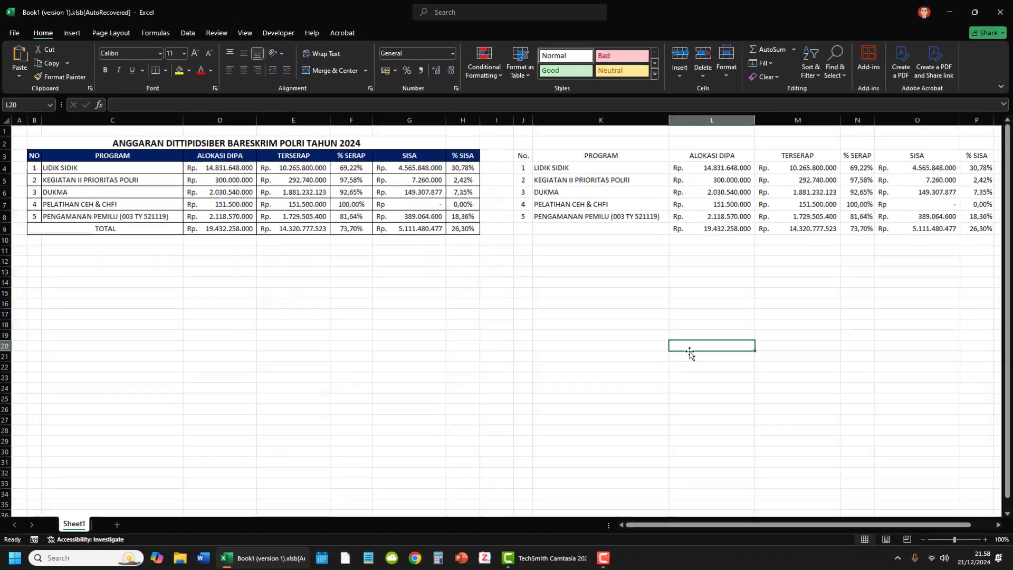
# Step: Style the header row J3:P3 with bold white text on a dark blue fill
pyautogui.moveTo(526, 156); pyautogui.dragTo(975, 156)
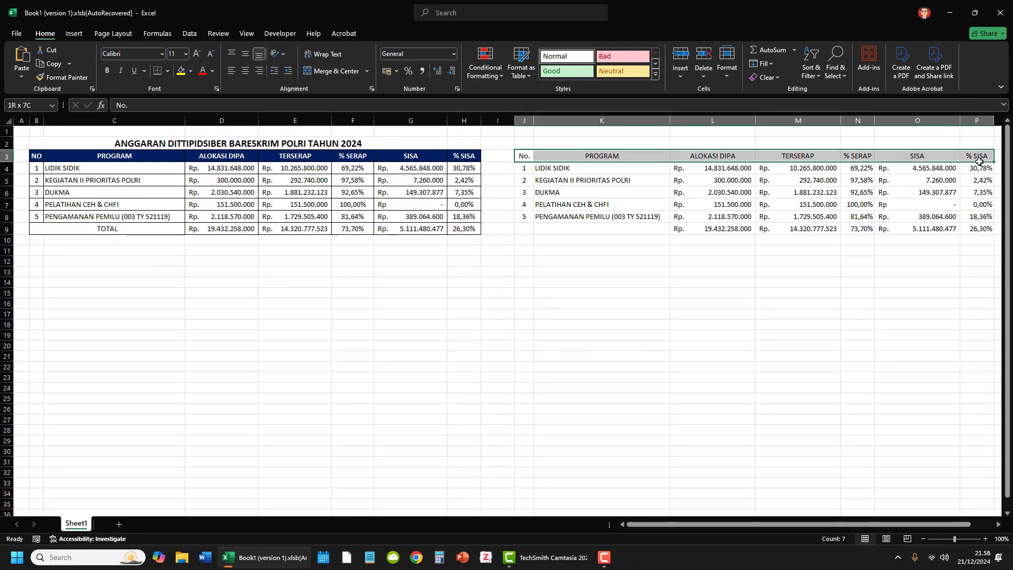
pyautogui.click(107, 70)
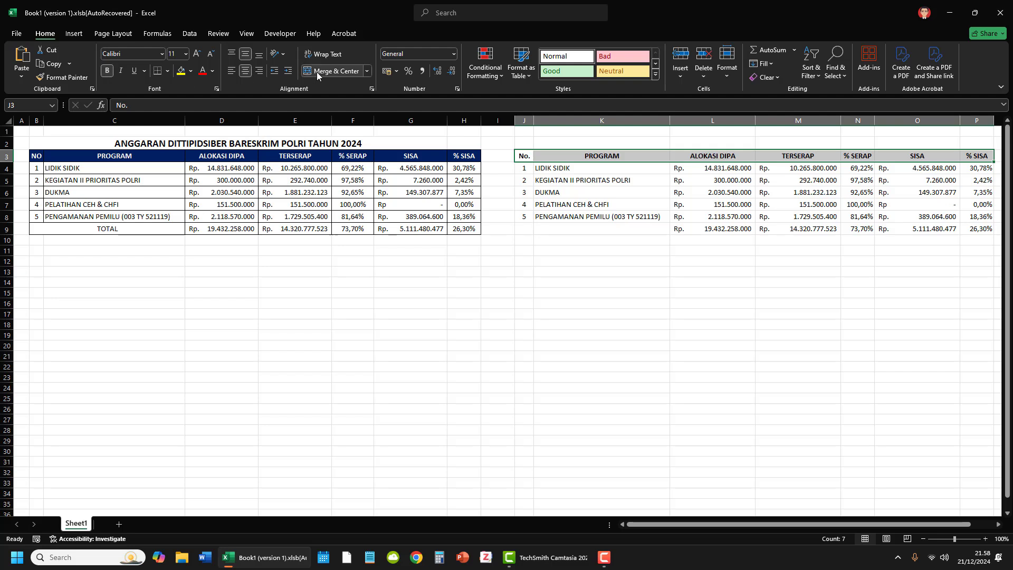
pyautogui.click(190, 71)
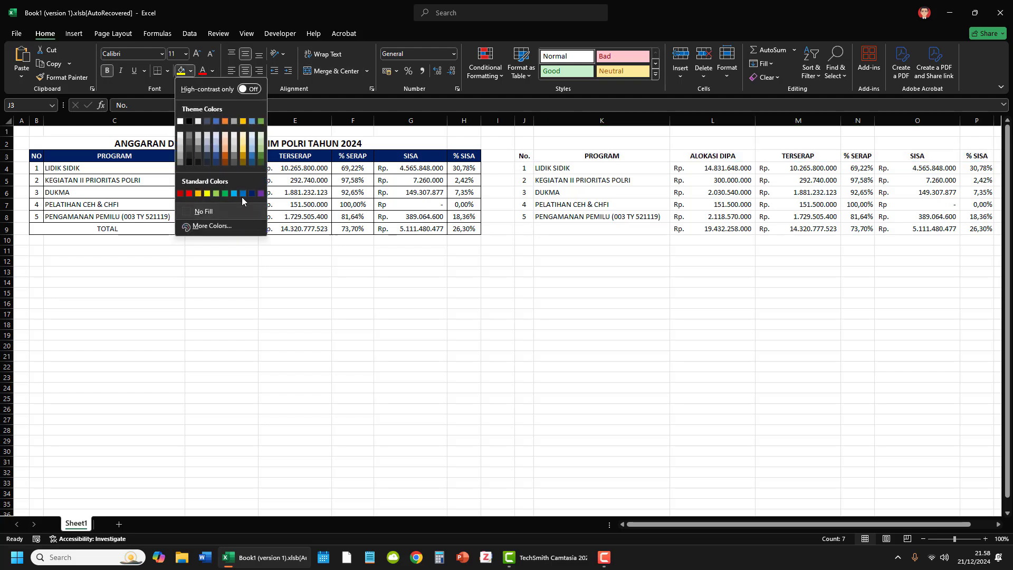
pyautogui.click(244, 198)
pyautogui.click(212, 71)
pyautogui.click(203, 136)
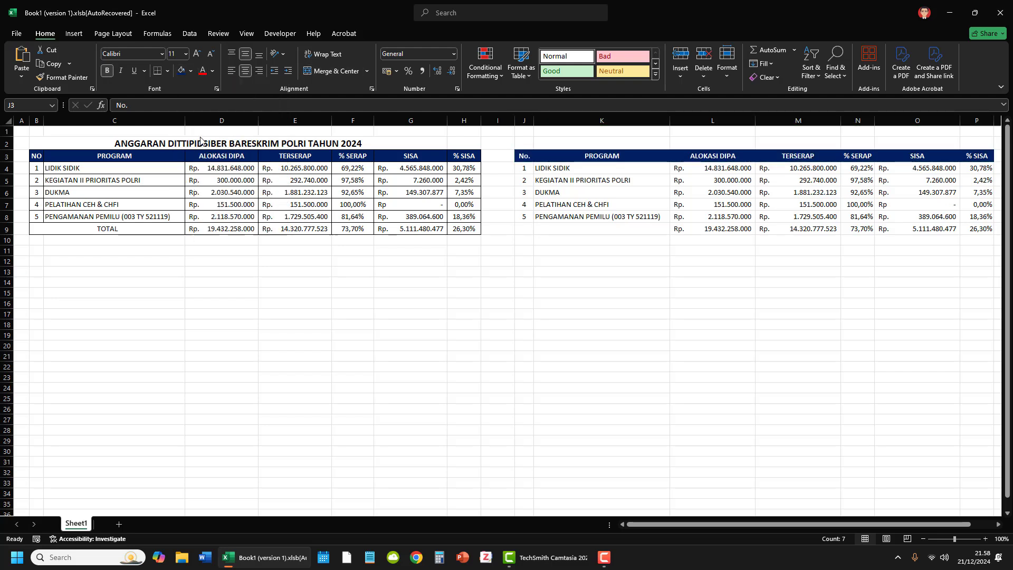
# Step: Merge and center J9:K9 and enter the label TOTAL in it
pyautogui.moveTo(529, 233); pyautogui.dragTo(581, 233)
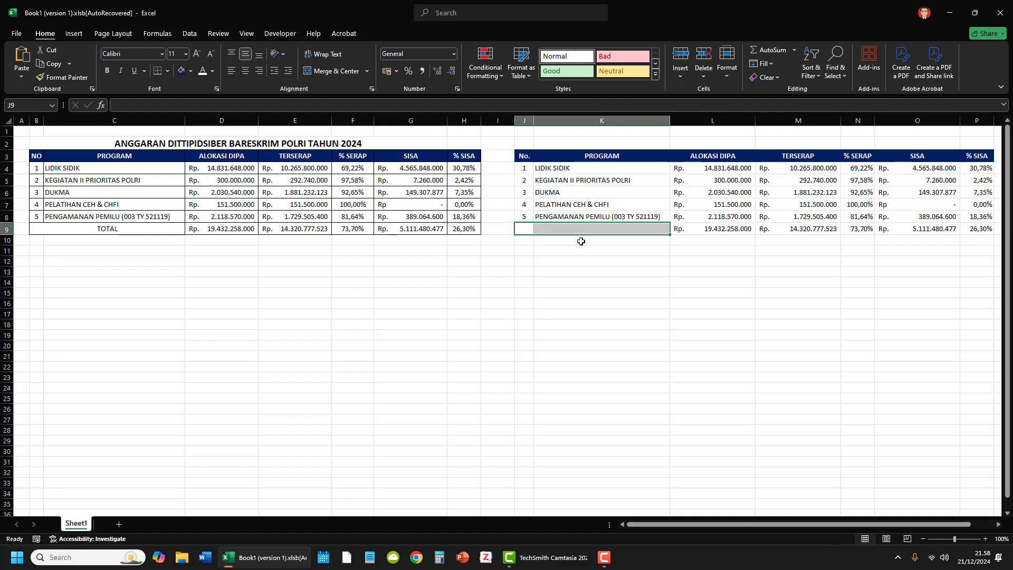
pyautogui.click(332, 71)
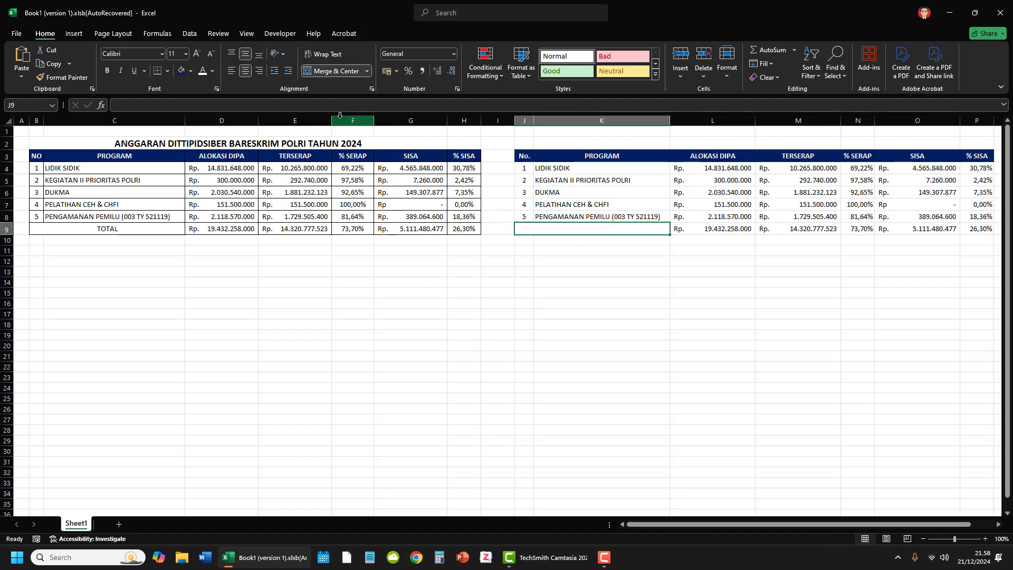
pyautogui.press('capslock')
pyautogui.write('tot')
pyautogui.press('BackSpace')
pyautogui.press('BackSpace')
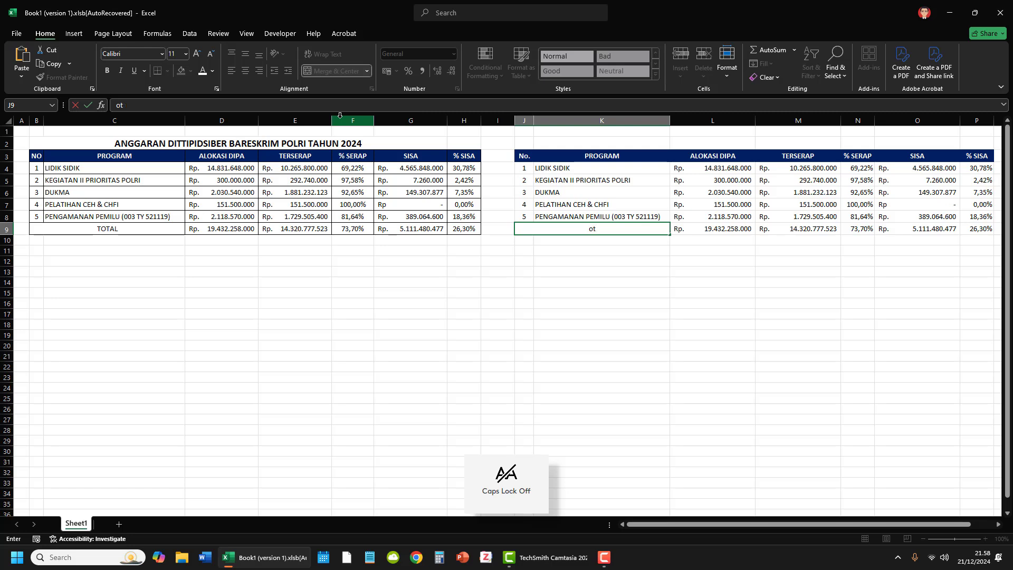
pyautogui.press('BackSpace')
pyautogui.press('capslock')
pyautogui.press('Return')
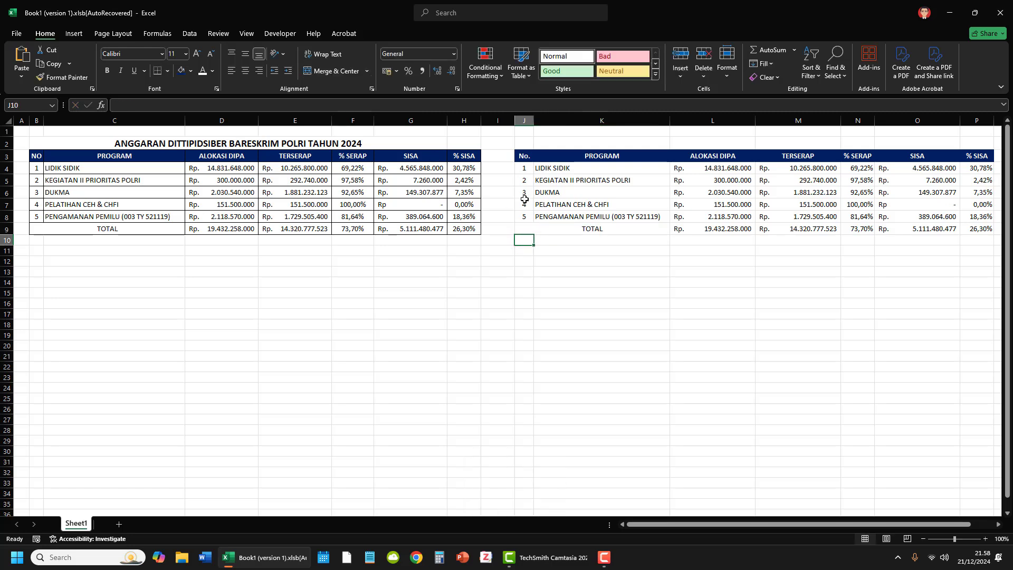
# Step: Apply all borders to the new table in J3:P9
pyautogui.moveTo(524, 155); pyautogui.dragTo(818, 217)
pyautogui.moveTo(904, 221); pyautogui.dragTo(968, 229)
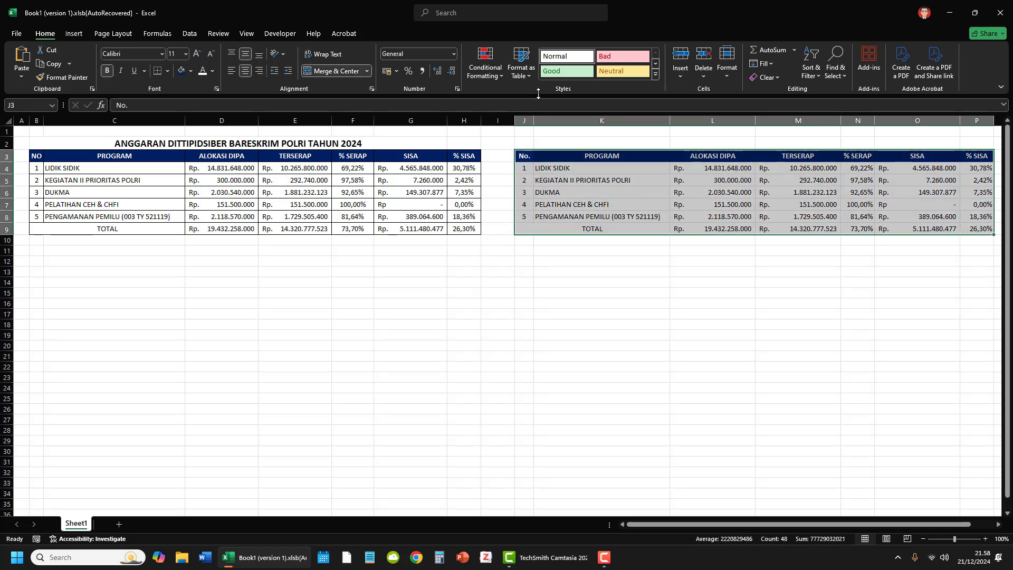
pyautogui.click(168, 71)
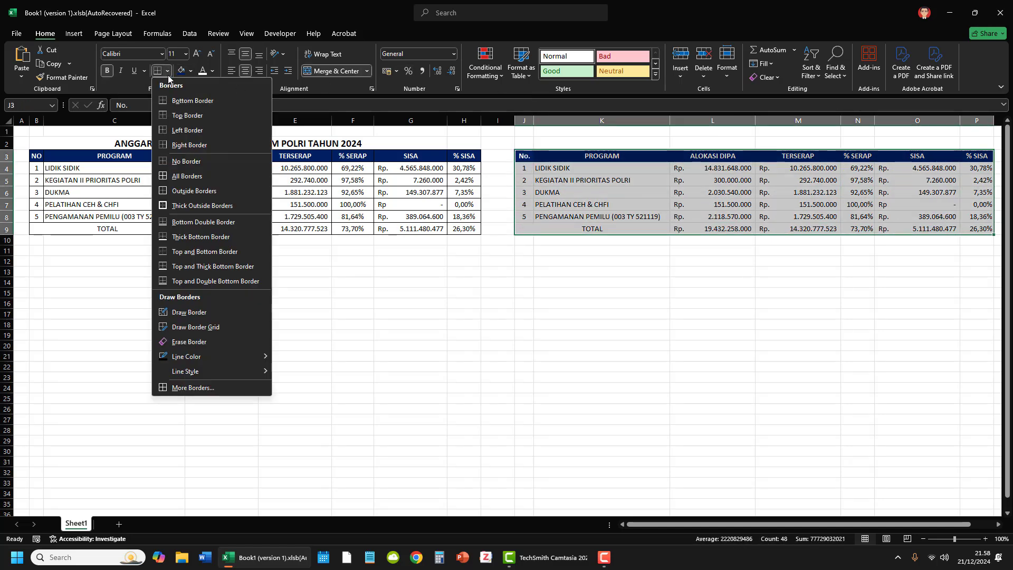
pyautogui.click(185, 176)
pyautogui.click(710, 301)
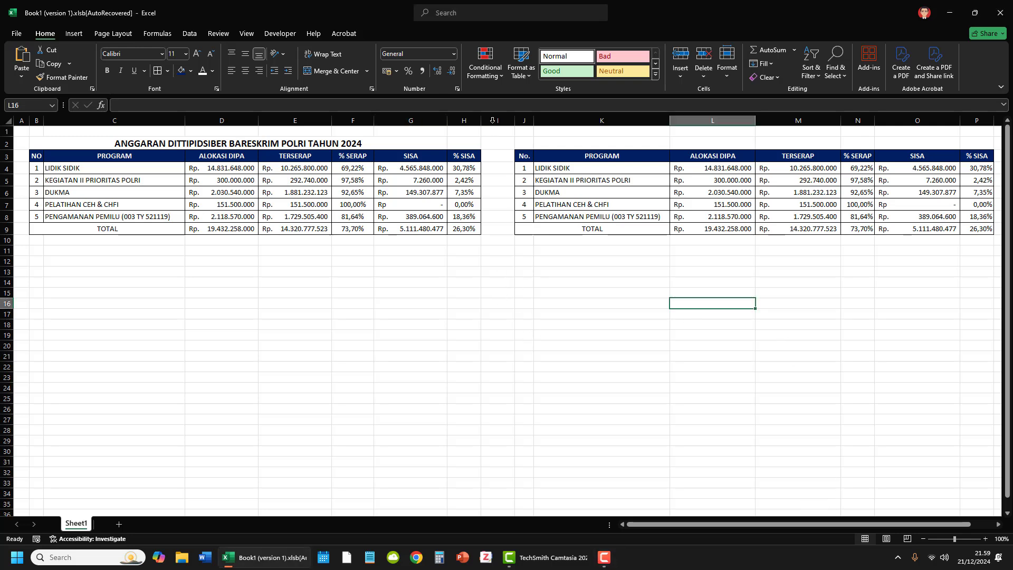
# Step: Merge and center J2:P2 and enter the title ANGGARAN DITTIPIDSIBER BARESKRIM POLRI T.A. 2024 in it
pyautogui.moveTo(524, 143); pyautogui.dragTo(989, 141)
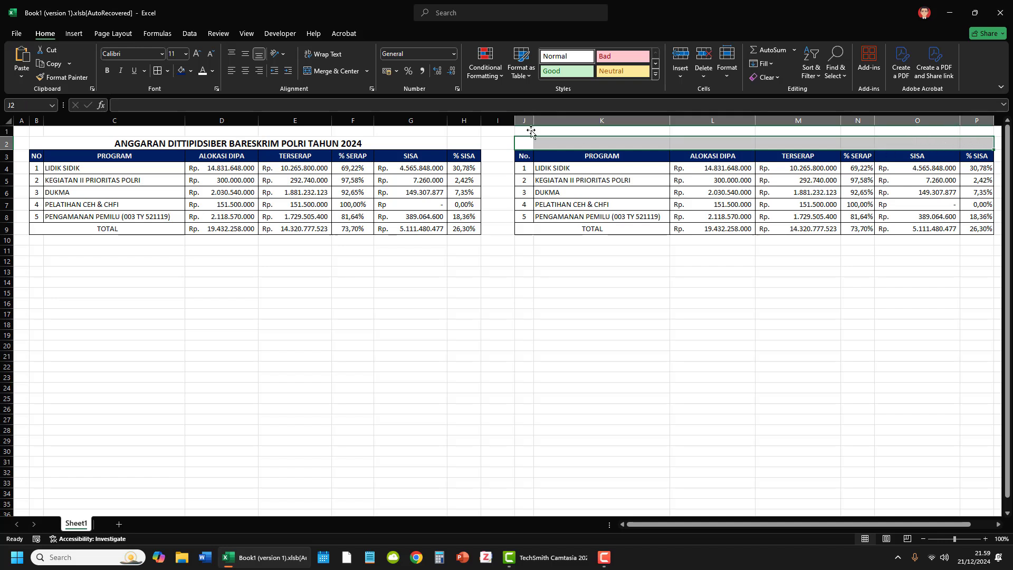
pyautogui.click(317, 72)
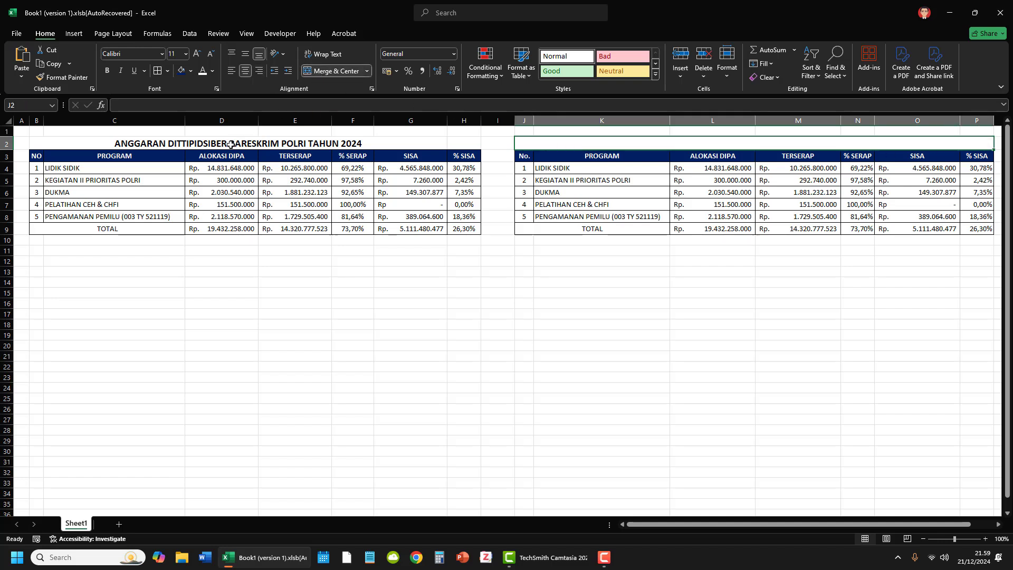
pyautogui.write('ANGGARAN DITTIPIDSIE')
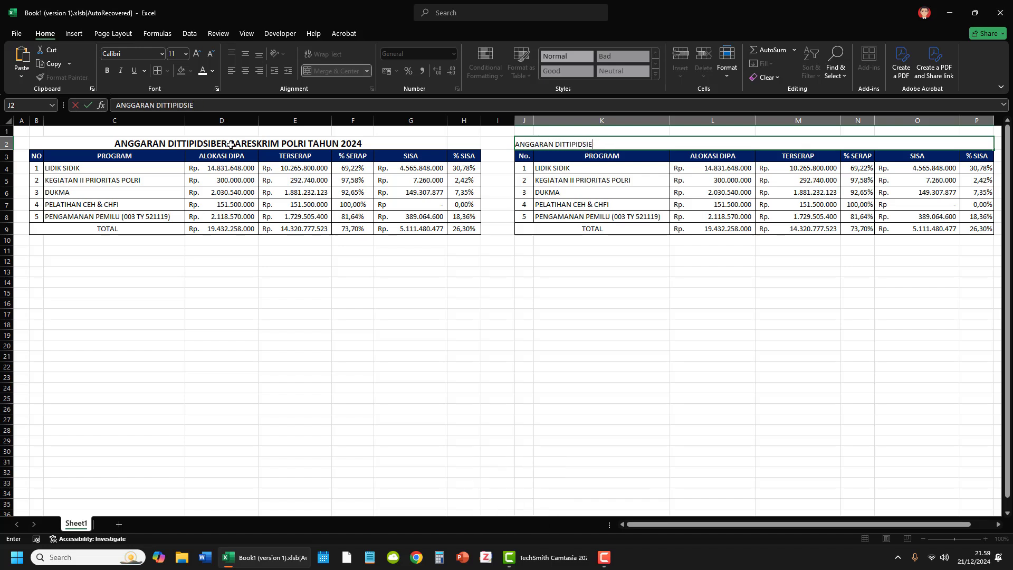
pyautogui.press('BackSpace')
pyautogui.press('BackSpace')
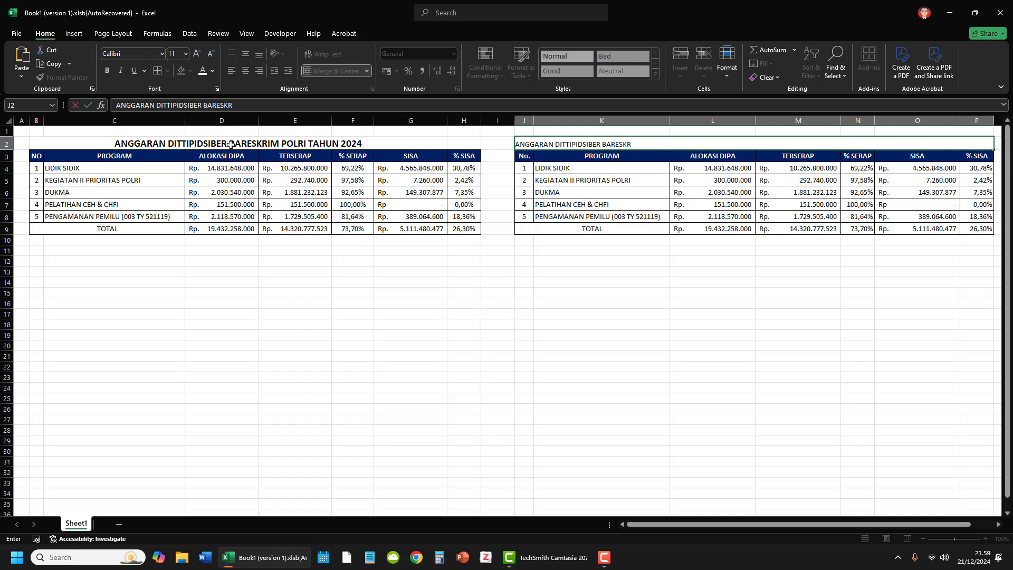
pyautogui.write('IBER BARESKRIM POLRI TAHUN')
pyautogui.press('Return')
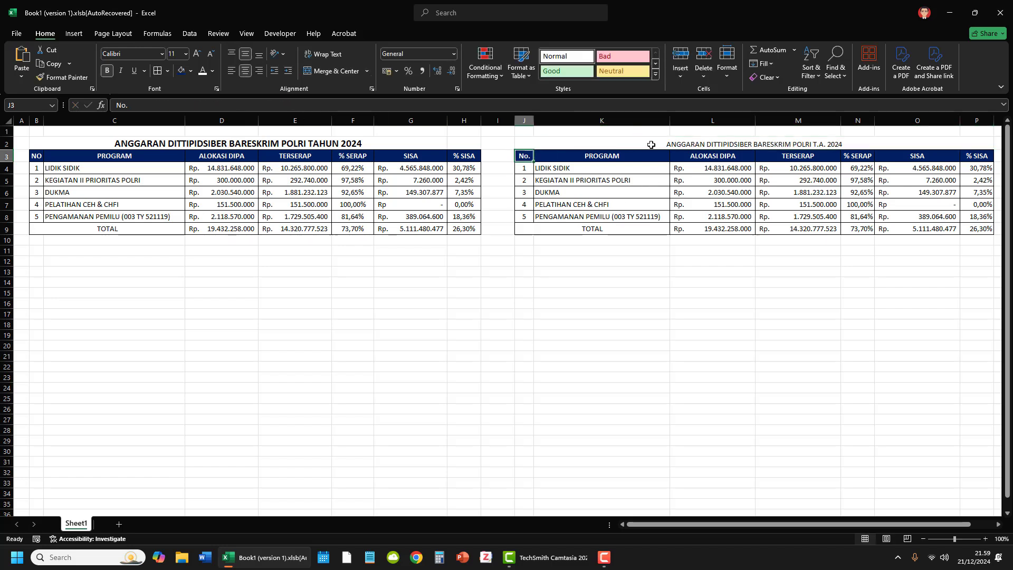
# Step: Increase the new table's title to font size 14 and make it bold
pyautogui.press('Up')
pyautogui.click(197, 53)
pyautogui.click(197, 53)
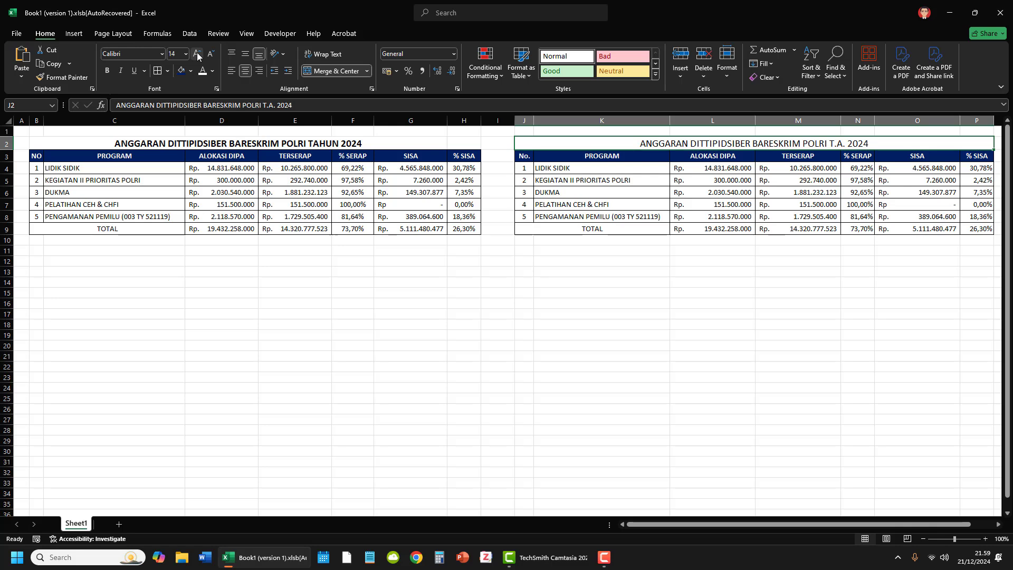
pyautogui.hotkey('ctrl', 'b')
pyautogui.click(524, 293)
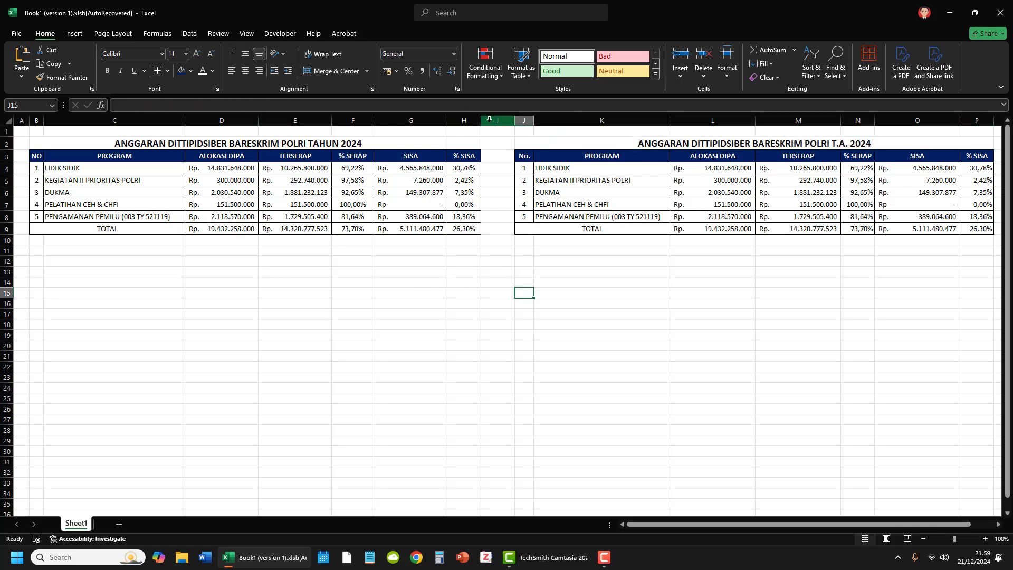
# Step: Delete columns A through H, which hold the original table
pyautogui.moveTo(471, 116); pyautogui.dragTo(2, 153)
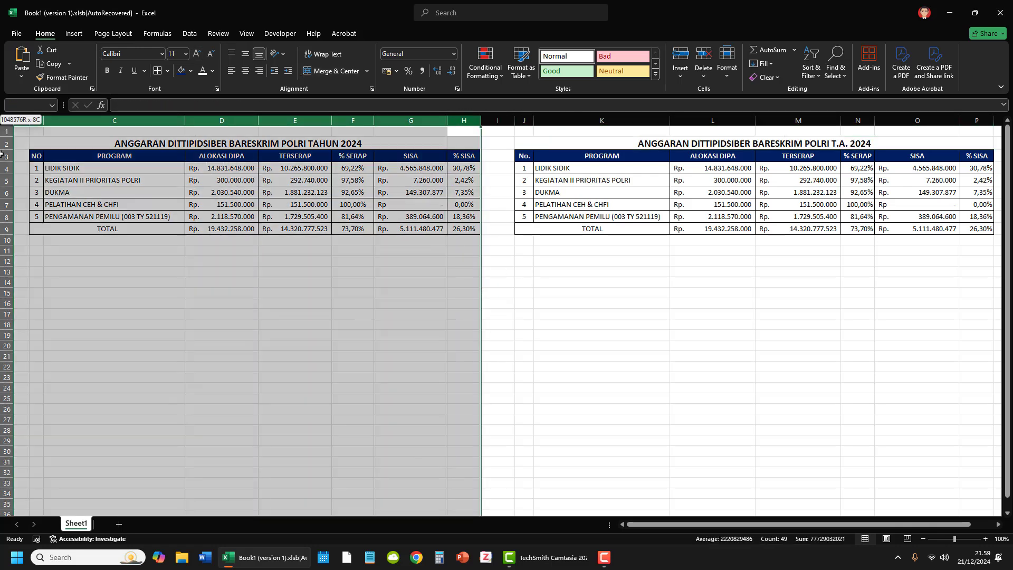
pyautogui.rightClick(198, 207)
pyautogui.click(249, 327)
pyautogui.click(282, 314)
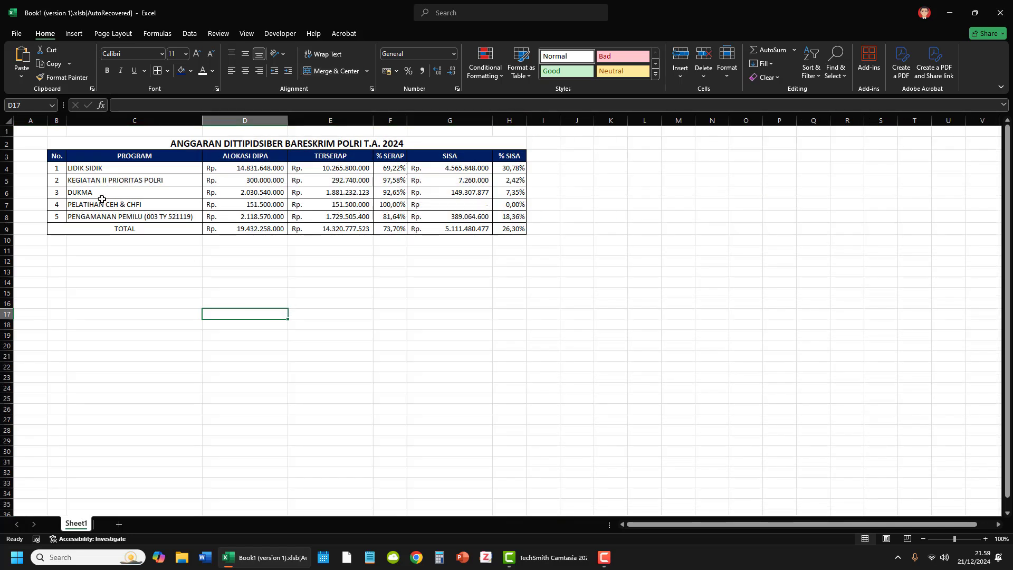
# Step: Narrow the empty column A beside the remaining table
pyautogui.moveTo(47, 128); pyautogui.dragTo(27, 132)
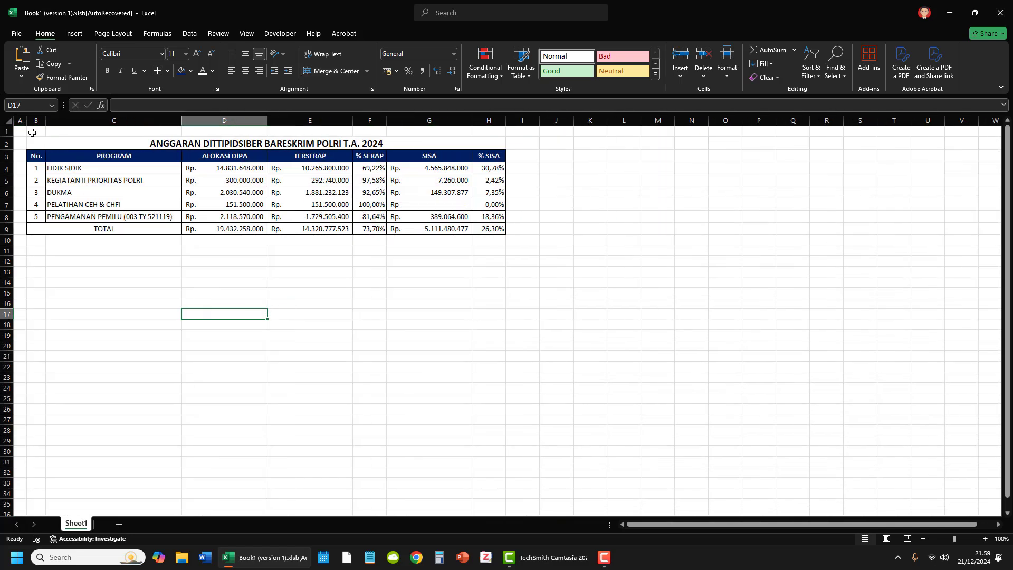
pyautogui.click(448, 314)
pyautogui.click(592, 307)
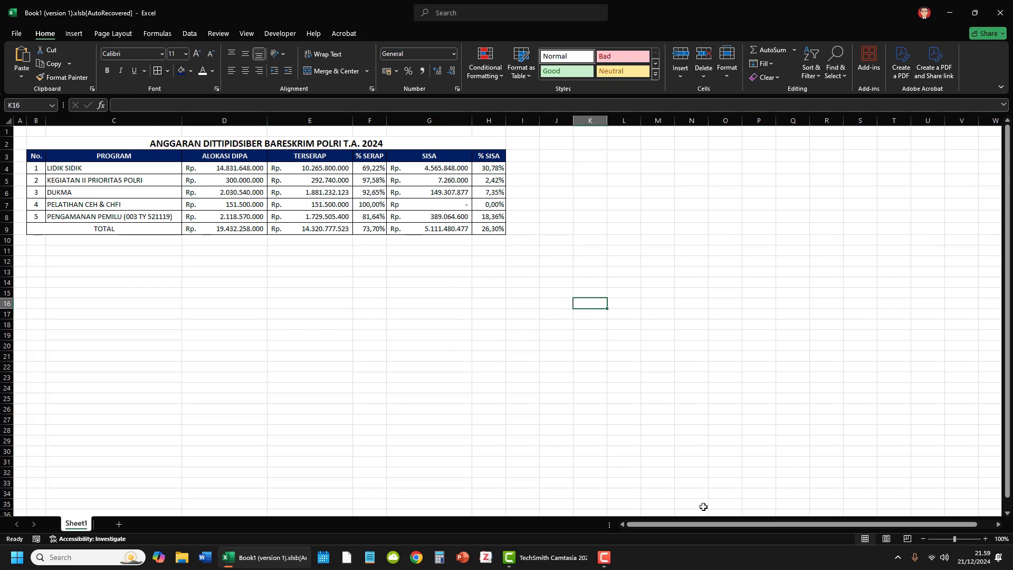
pyautogui.click(724, 507)
# Step: Insert a 2-D pie chart from the TERSERAP and SISA headers and their totals, cells E3, E9, G3 and G9
pyautogui.click(326, 158)
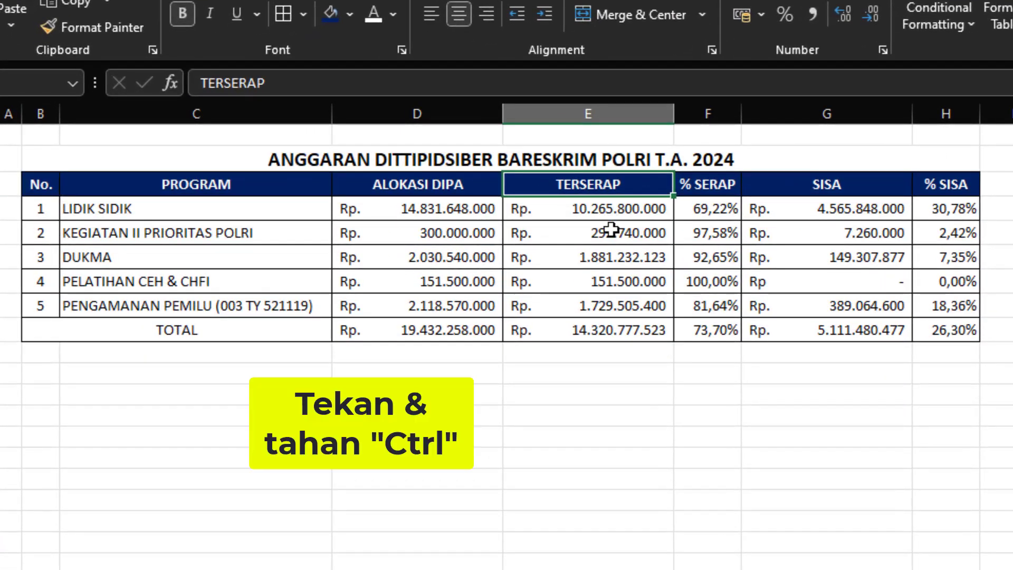
pyautogui.keyDown('ctrl'); pyautogui.click(620, 331); pyautogui.keyUp('ctrl')
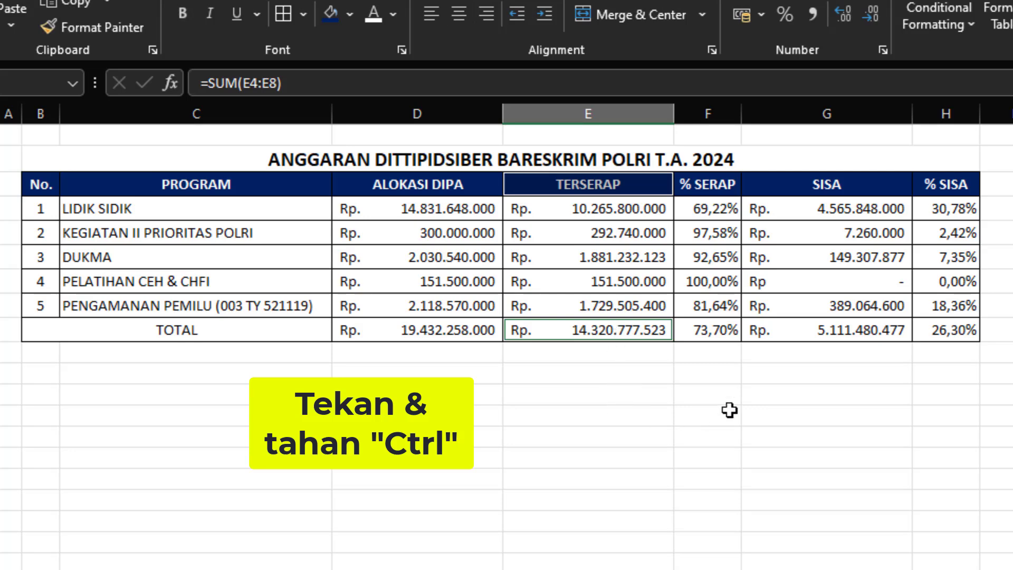
pyautogui.keyDown('ctrl'); pyautogui.click(839, 186); pyautogui.keyUp('ctrl')
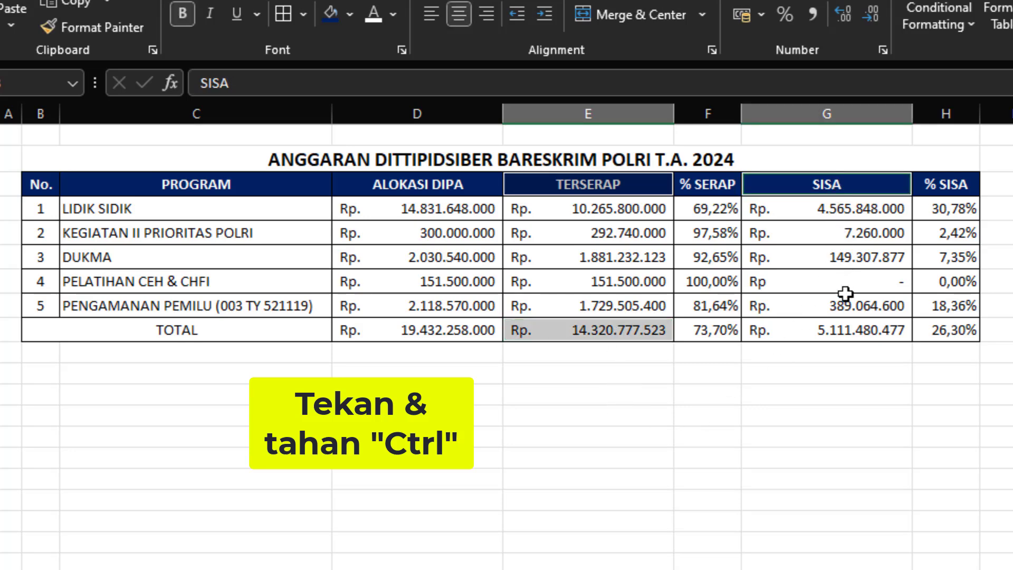
pyautogui.keyDown('ctrl'); pyautogui.click(852, 329); pyautogui.keyUp('ctrl')
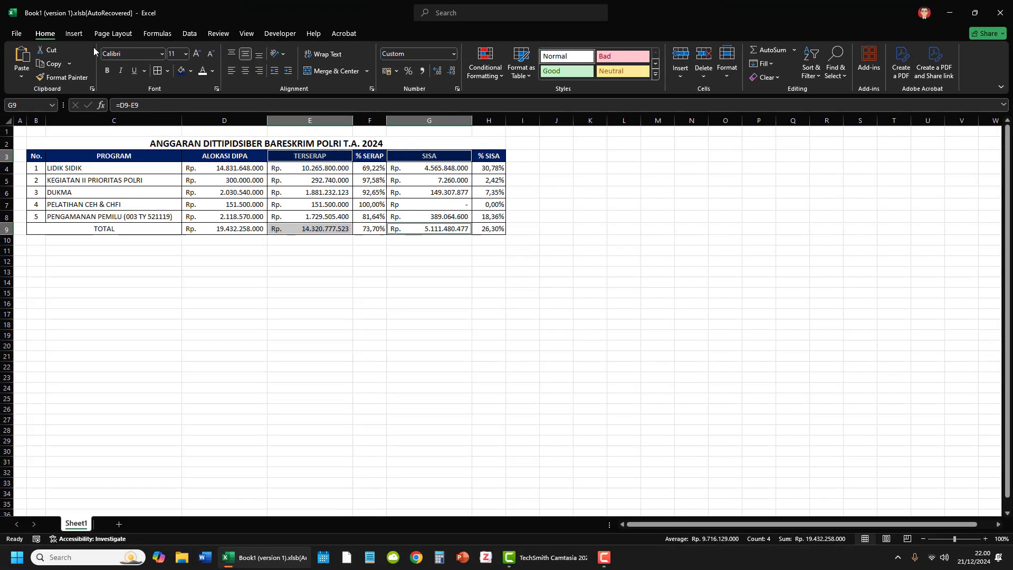
pyautogui.click(77, 34)
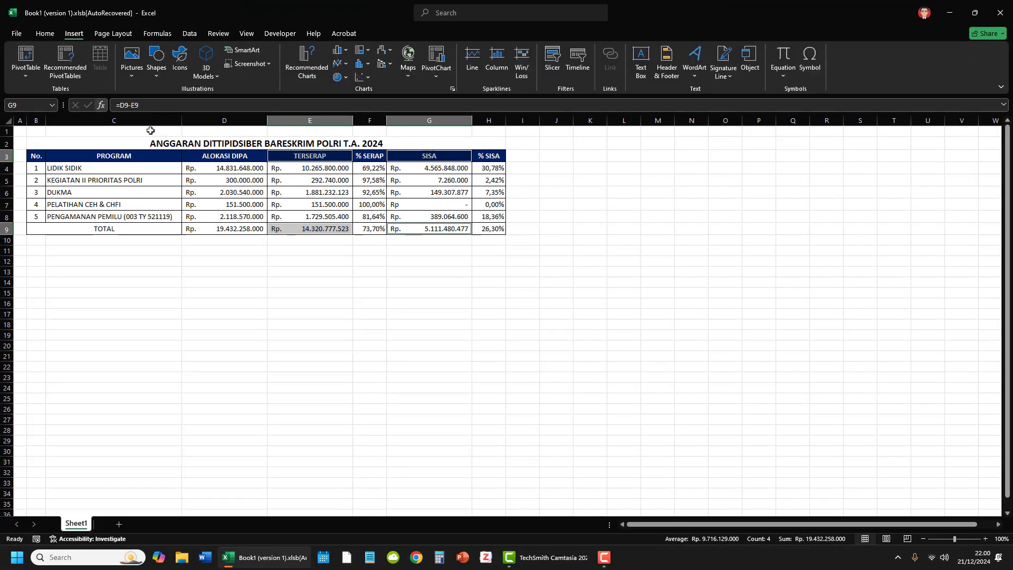
pyautogui.click(347, 78)
pyautogui.click(347, 114)
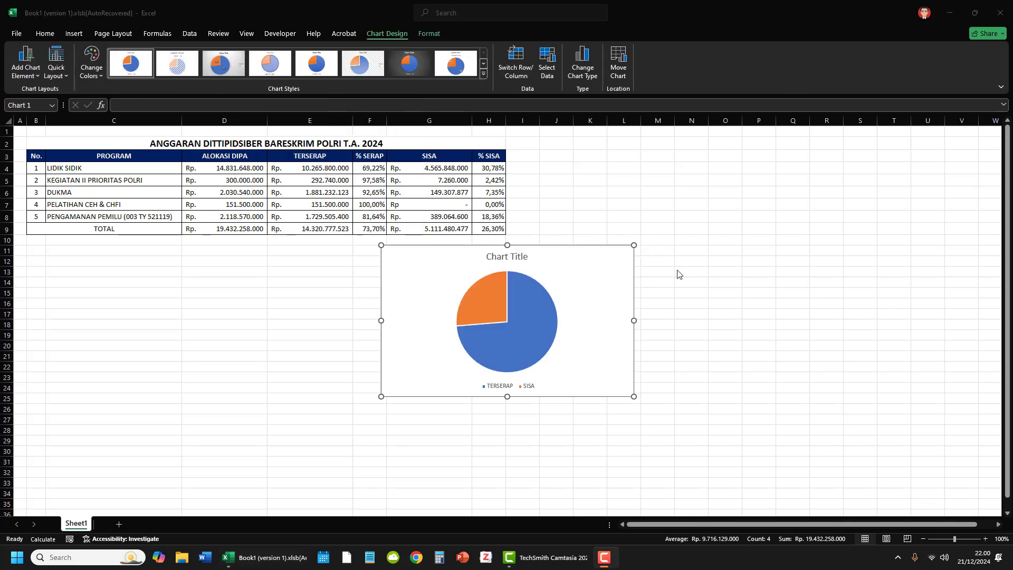
# Step: Move the pie chart to just below the table and enlarge it to about 17 cm wide by 11 cm high
pyautogui.click(589, 254)
pyautogui.moveTo(547, 264); pyautogui.dragTo(456, 257)
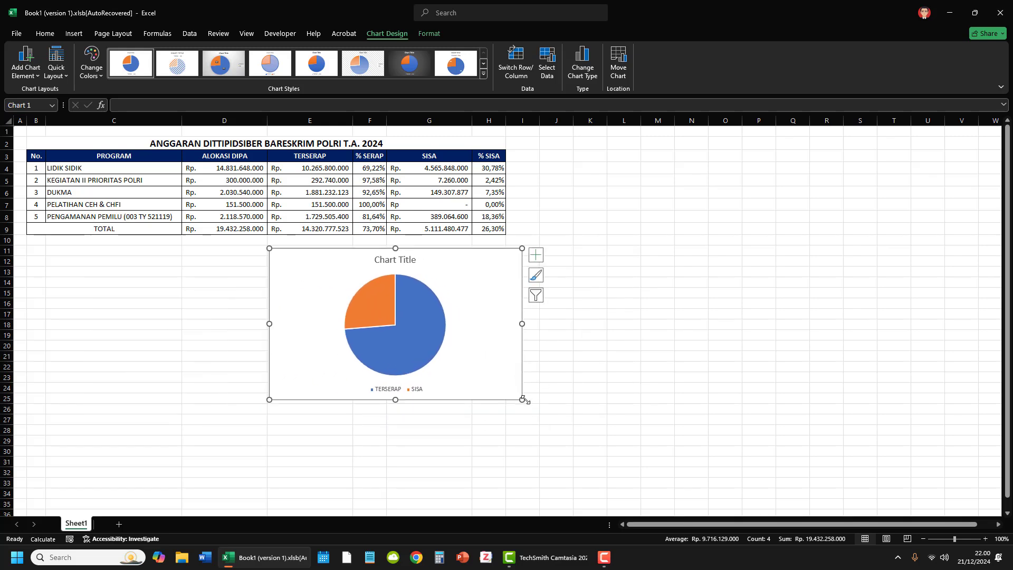
pyautogui.moveTo(524, 399); pyautogui.dragTo(605, 467)
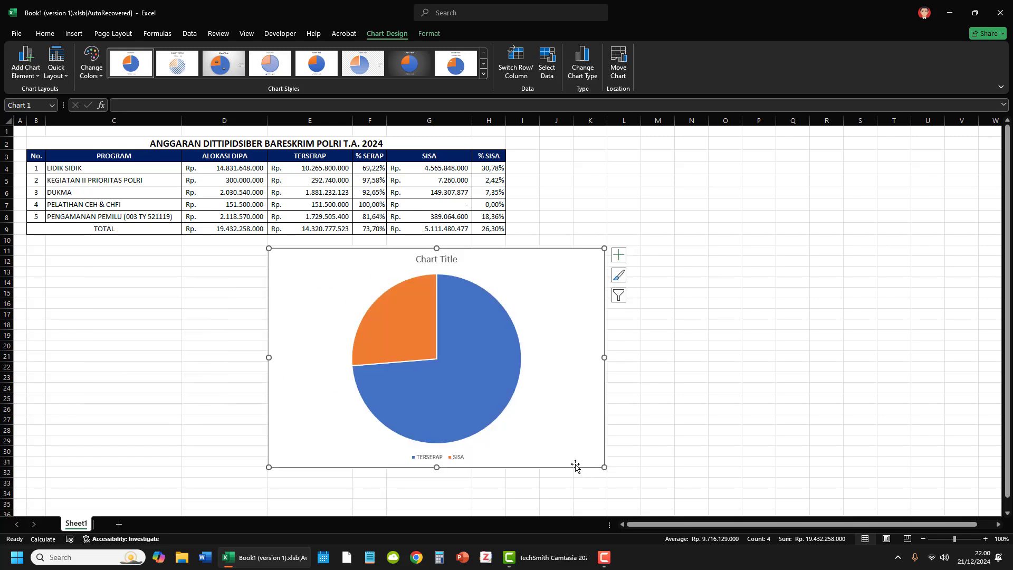
# Step: Add data labels to the slices of the pie chart
pyautogui.moveTo(493, 397)
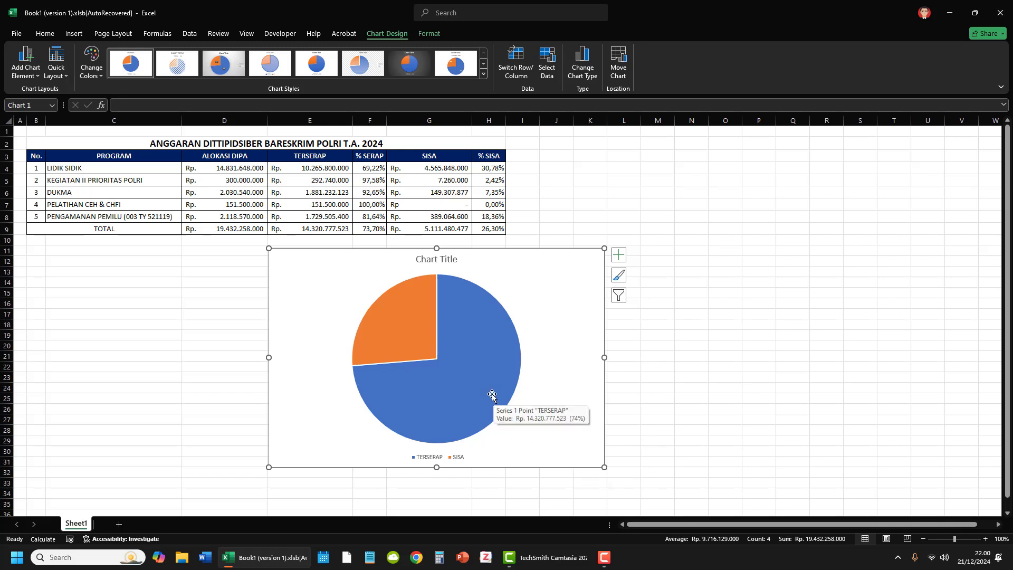
pyautogui.rightClick(488, 364)
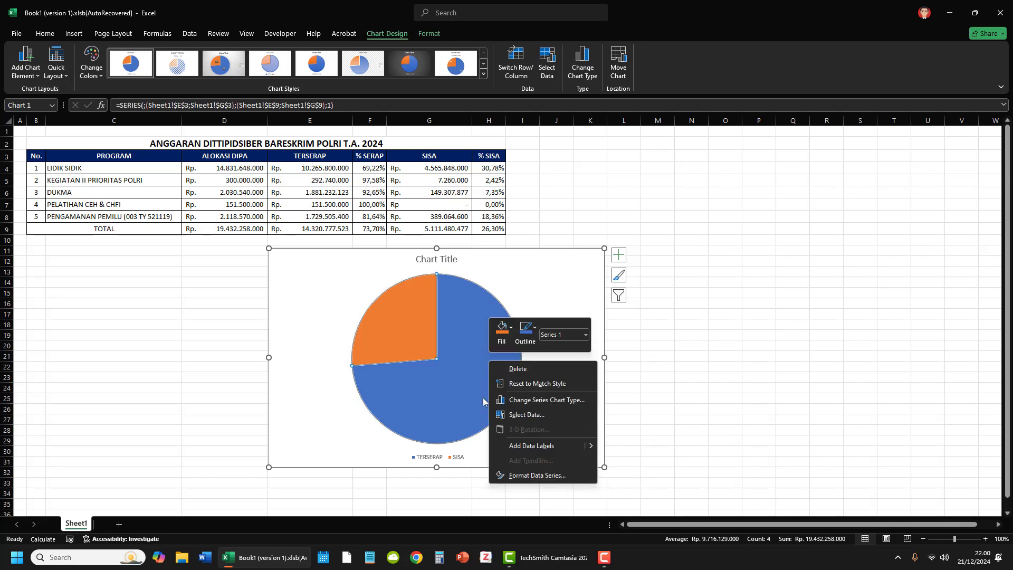
pyautogui.click(538, 446)
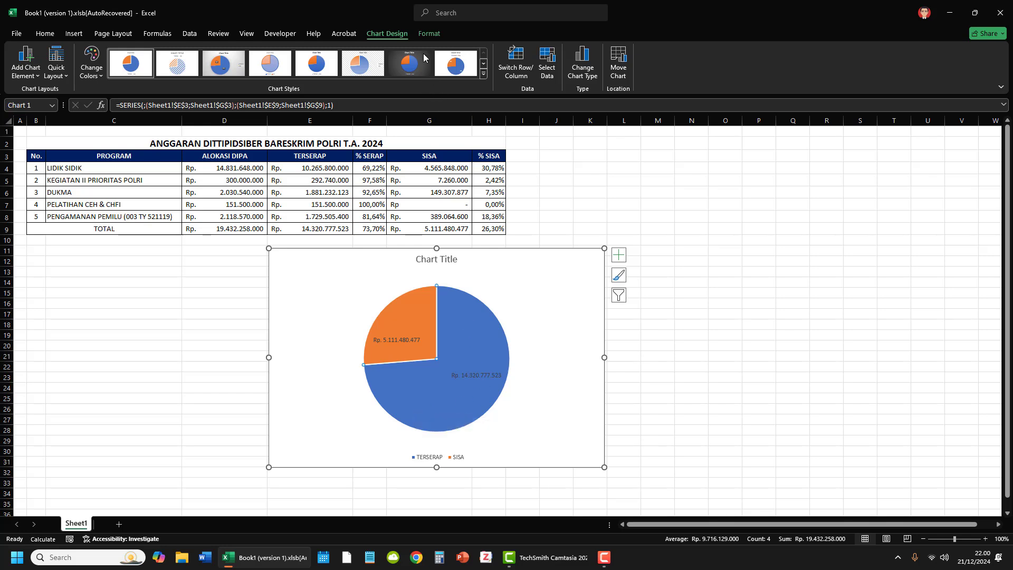
# Step: Fill the TERSERAP slice of the pie with the standard dark red color
pyautogui.click(429, 34)
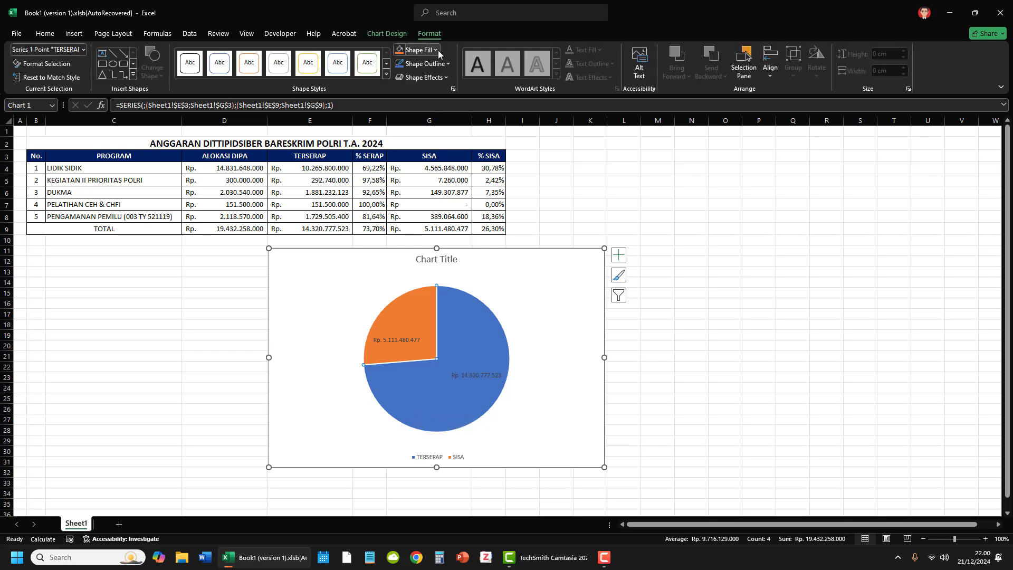
pyautogui.click(438, 50)
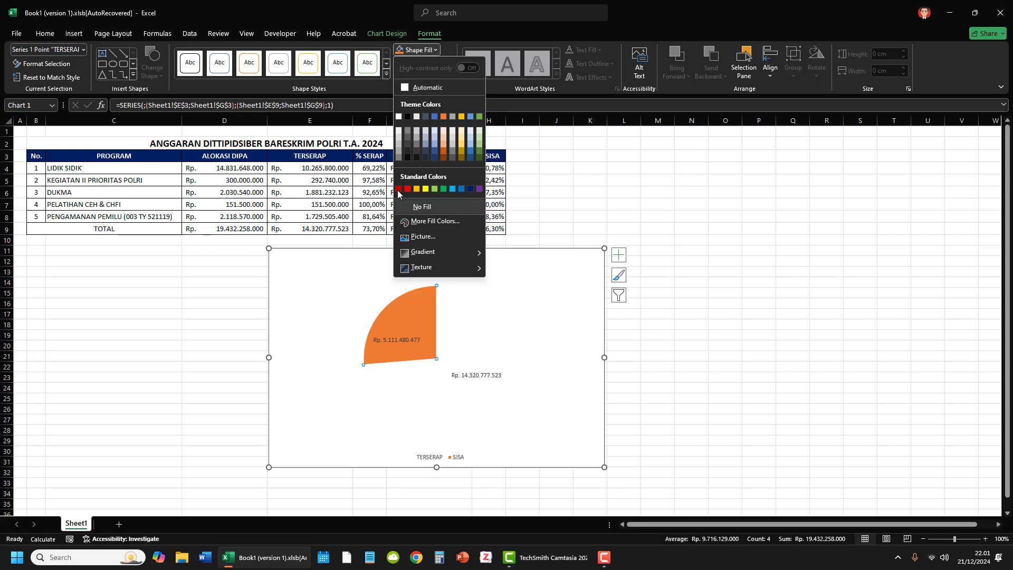
pyautogui.click(398, 189)
# Step: Fill the SISA slice of the pie with a dark green from the extended color palette
pyautogui.click(421, 306)
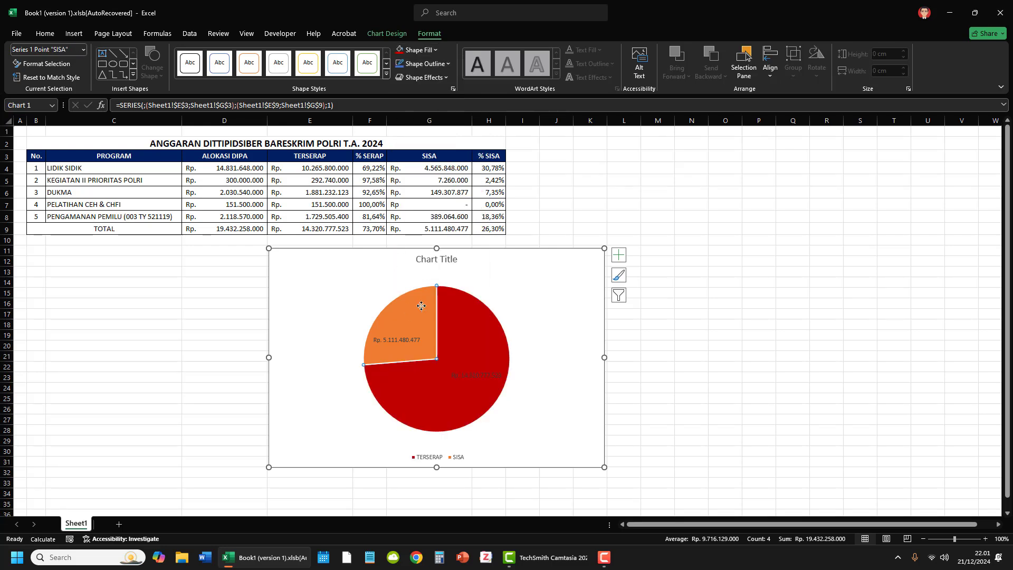
pyautogui.click(435, 53)
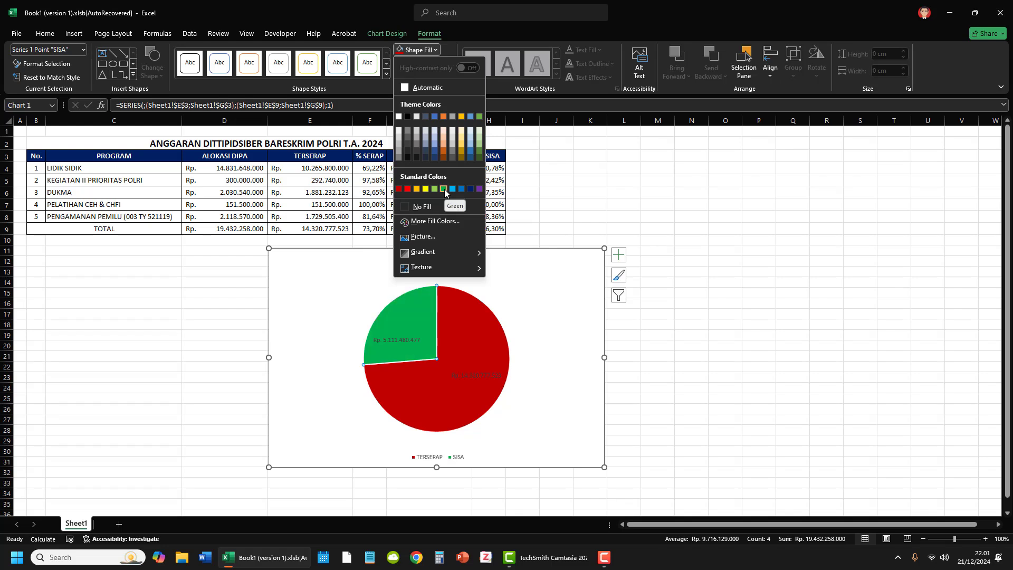
pyautogui.click(442, 222)
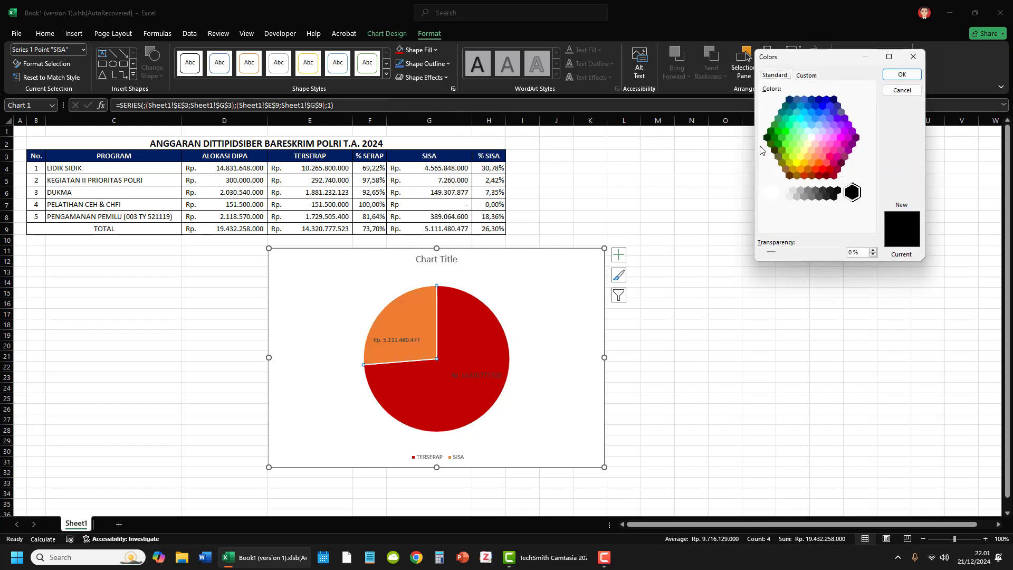
pyautogui.click(773, 125)
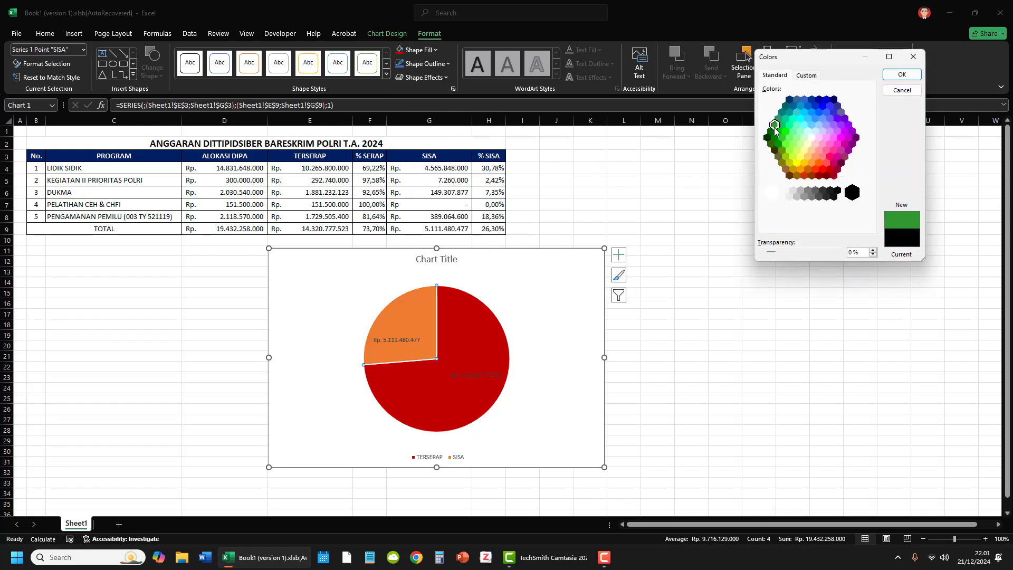
pyautogui.click(902, 74)
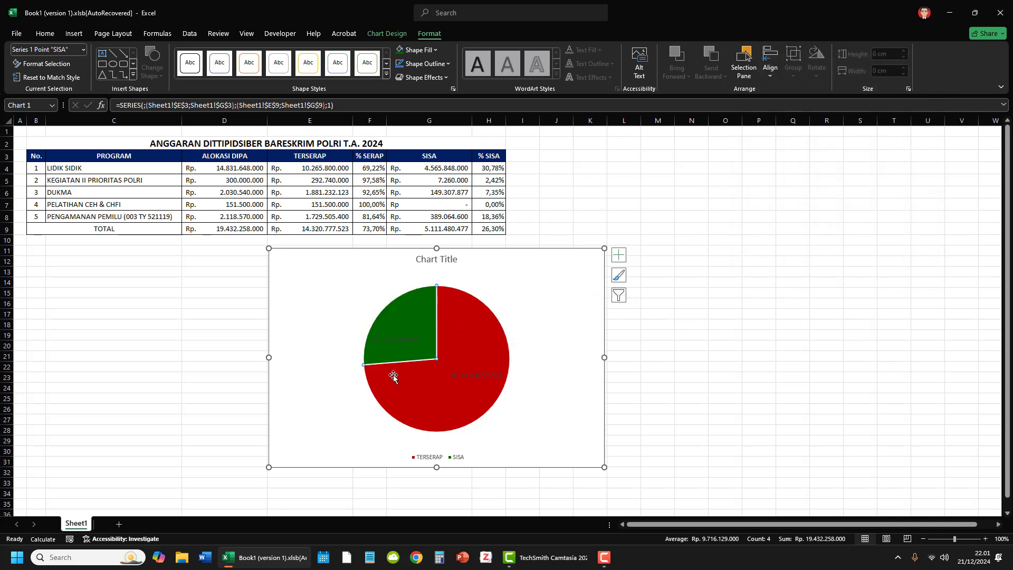
pyautogui.click(547, 369)
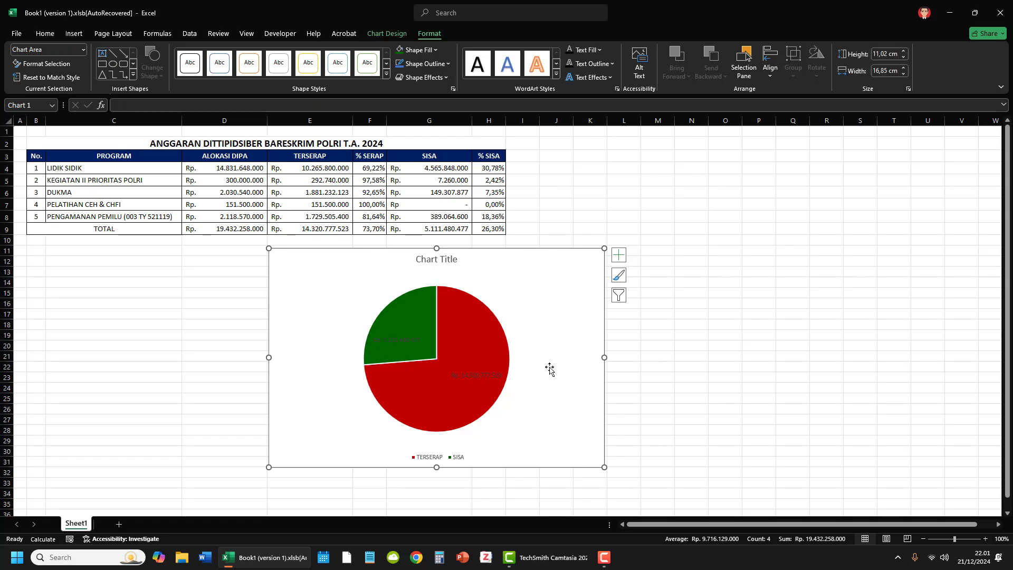
# Step: Set the pie's data labels to contain Percentage instead of Value
pyautogui.click(471, 376)
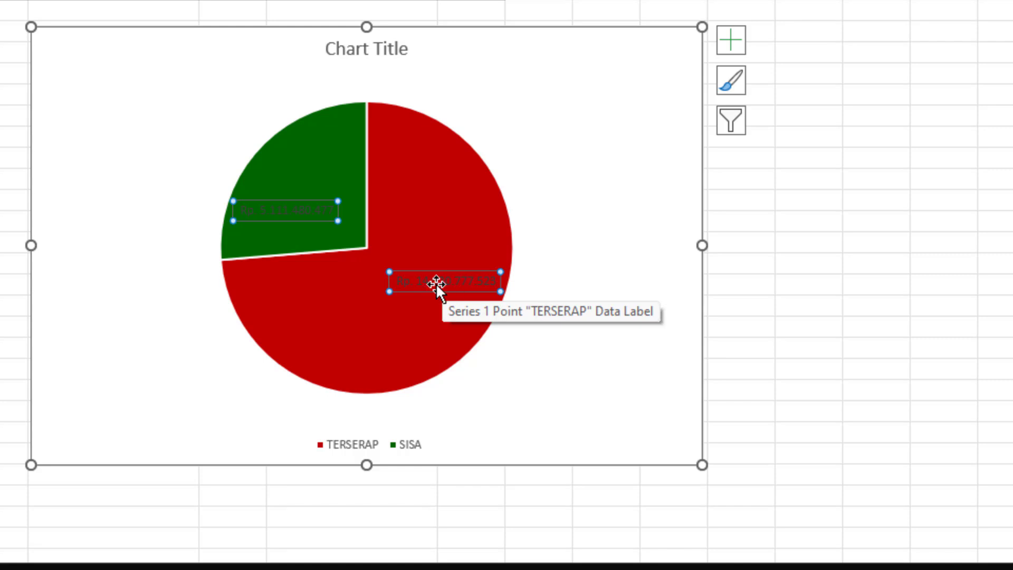
pyautogui.rightClick(440, 283)
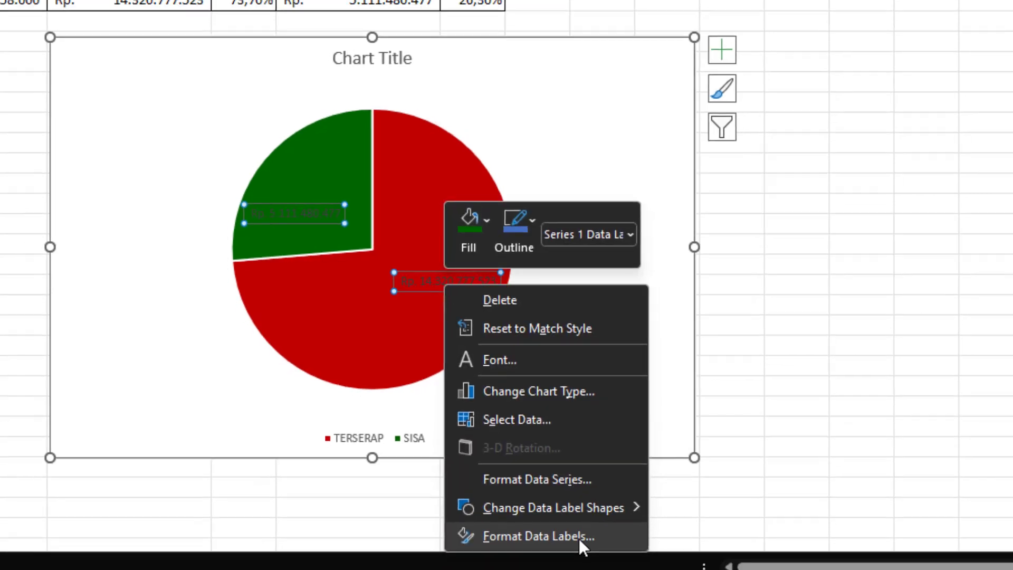
pyautogui.click(580, 547)
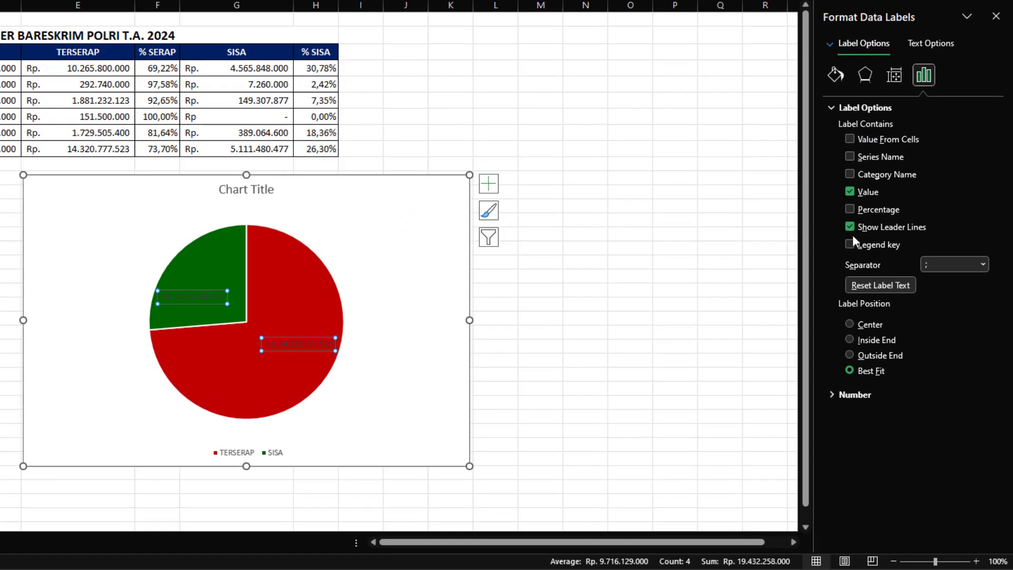
pyautogui.click(850, 209)
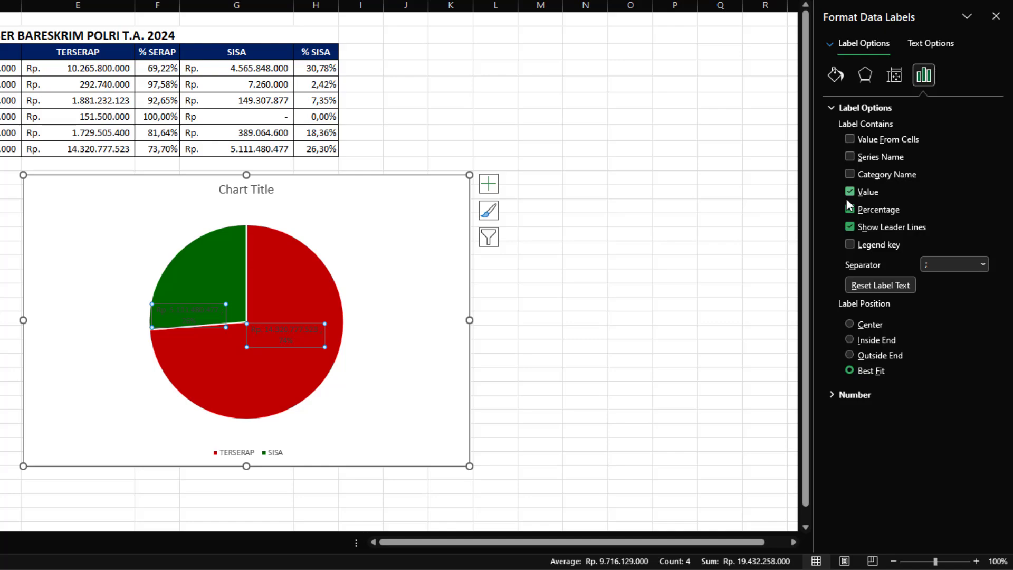
pyautogui.click(850, 193)
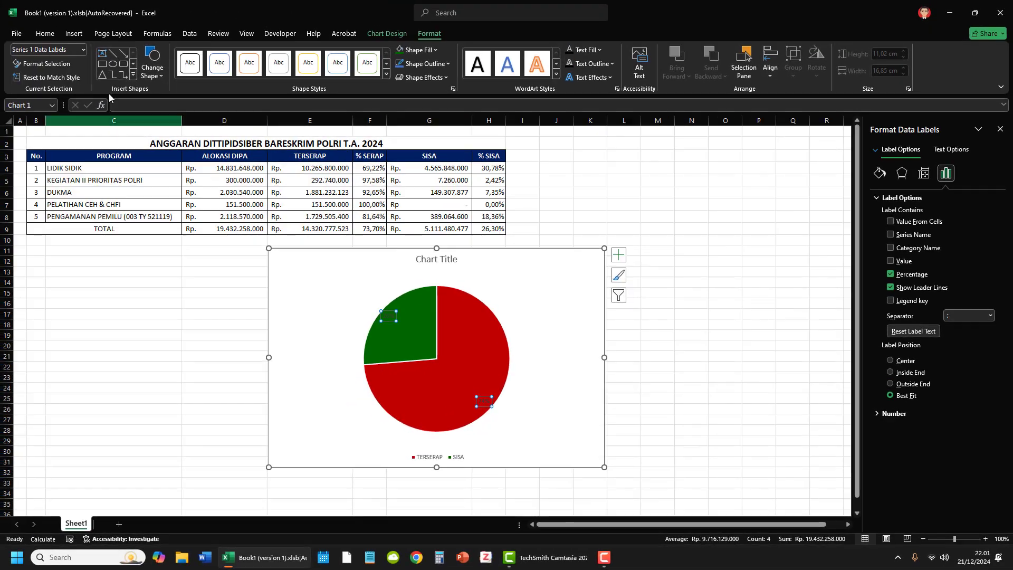
# Step: Set the font size of the pie chart's data labels to 20
pyautogui.click(53, 37)
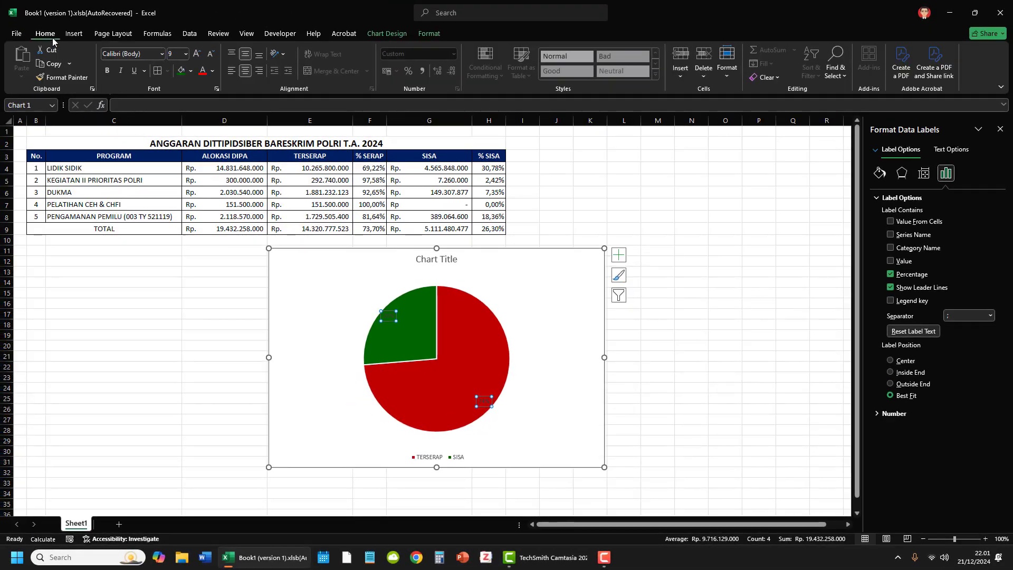
pyautogui.click(196, 54)
pyautogui.click(196, 54)
pyautogui.click(196, 53)
pyautogui.click(196, 54)
pyautogui.click(197, 53)
pyautogui.click(197, 53)
pyautogui.click(198, 53)
pyautogui.click(199, 54)
pyautogui.click(198, 54)
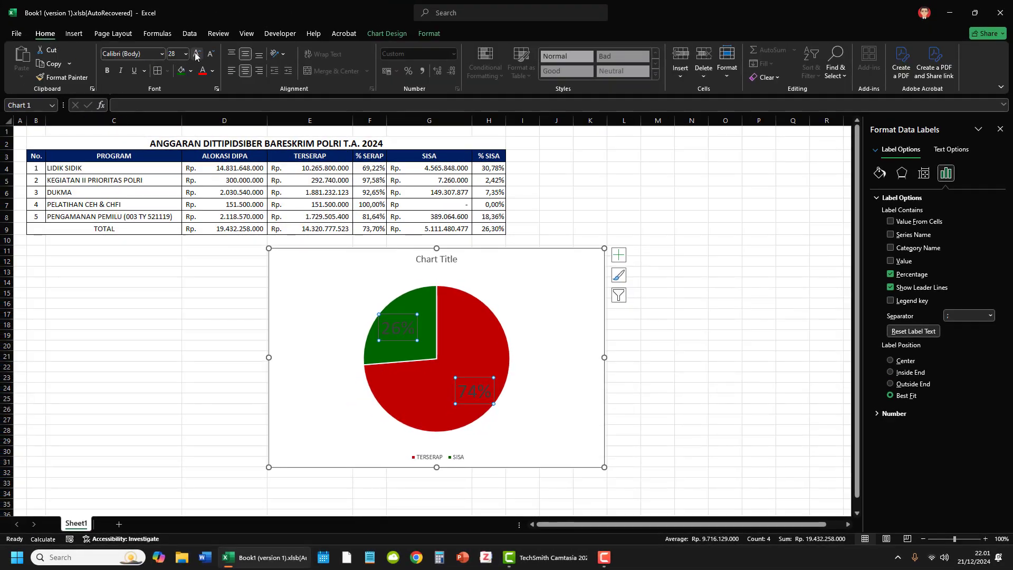
pyautogui.click(210, 53)
pyautogui.click(211, 54)
pyautogui.click(211, 54)
pyautogui.click(210, 54)
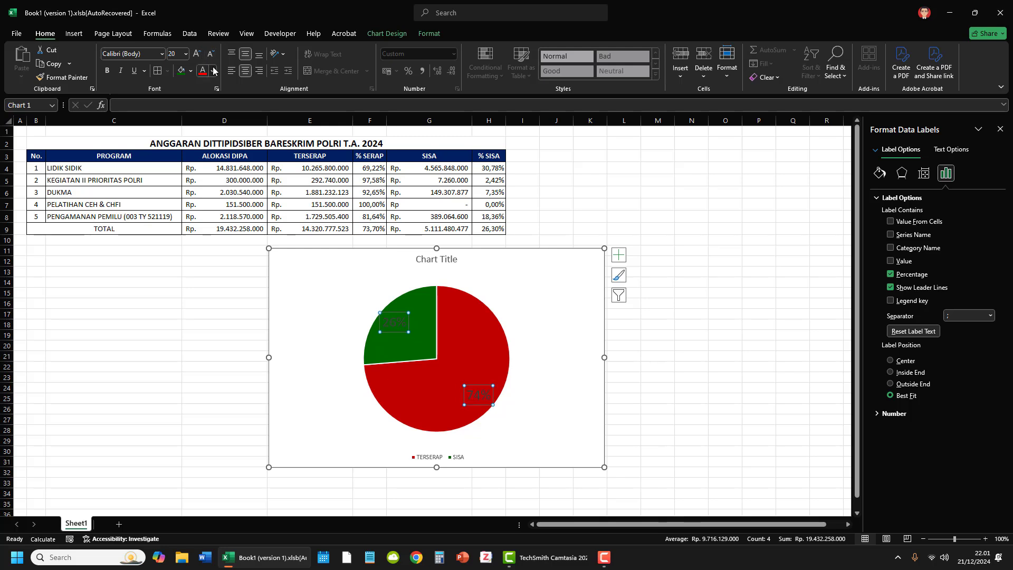
# Step: Color the pie chart's data labels yellow and make them bold
pyautogui.click(212, 70)
pyautogui.click(230, 211)
pyautogui.click(108, 71)
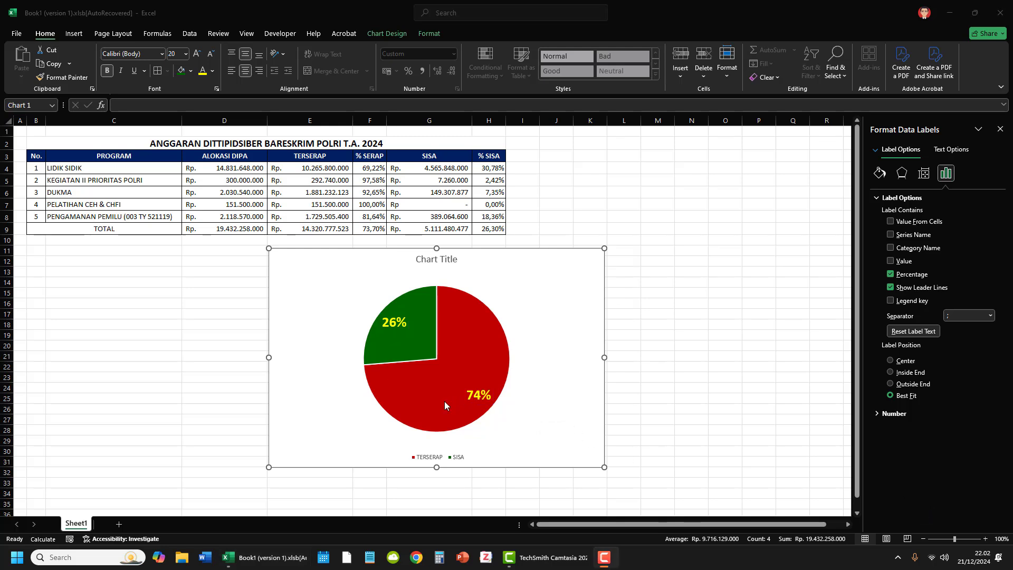
# Step: Format the numbers of the pie chart's data labels with the Percentage category
pyautogui.click(481, 397)
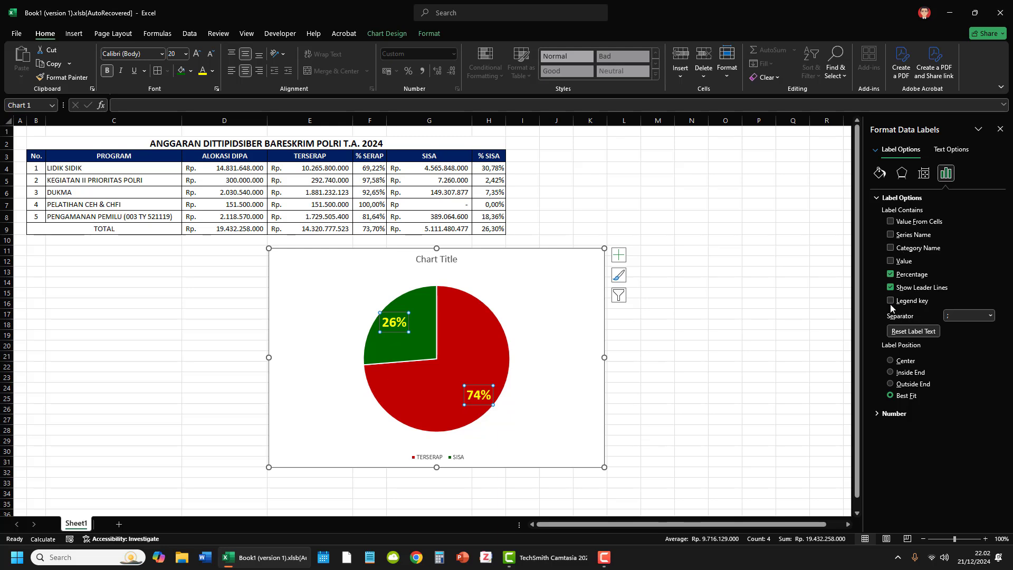
pyautogui.click(812, 506)
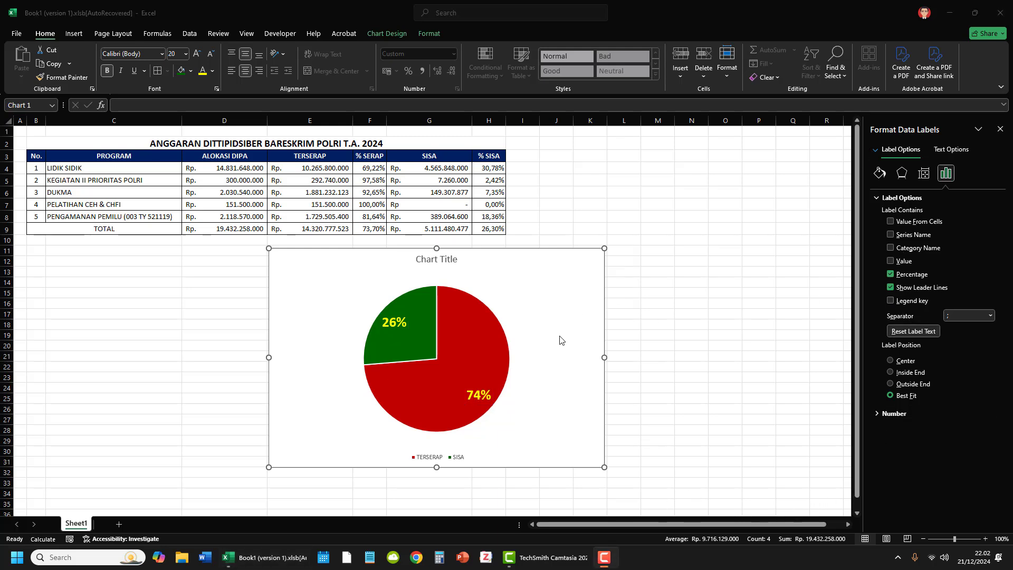
pyautogui.click(999, 129)
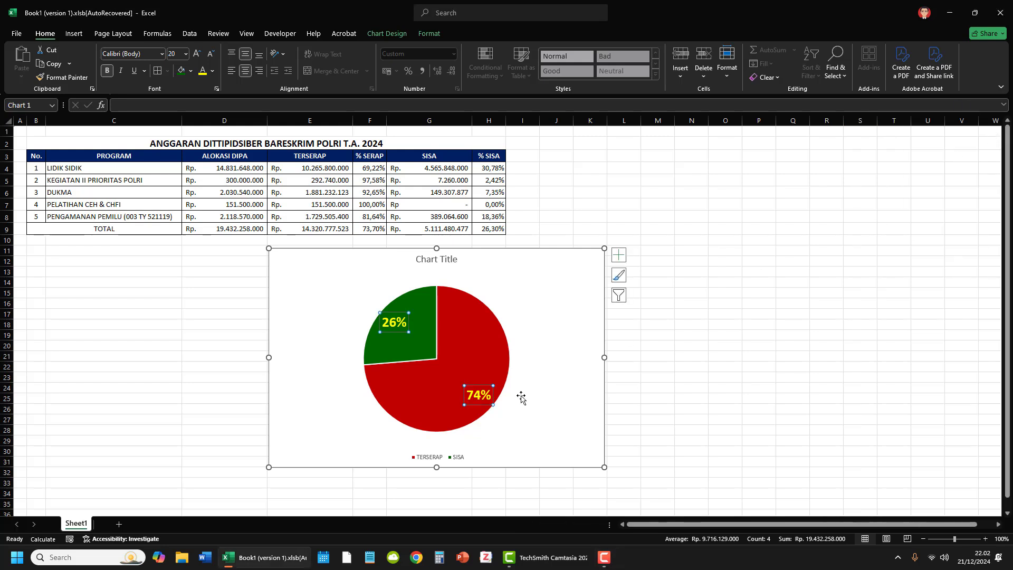
pyautogui.rightClick(476, 399)
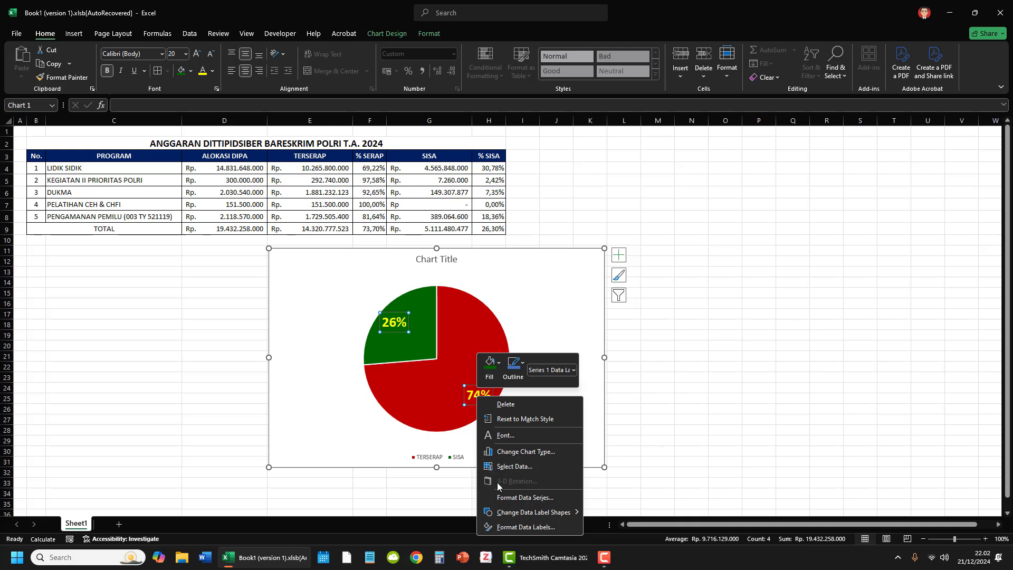
pyautogui.click(549, 528)
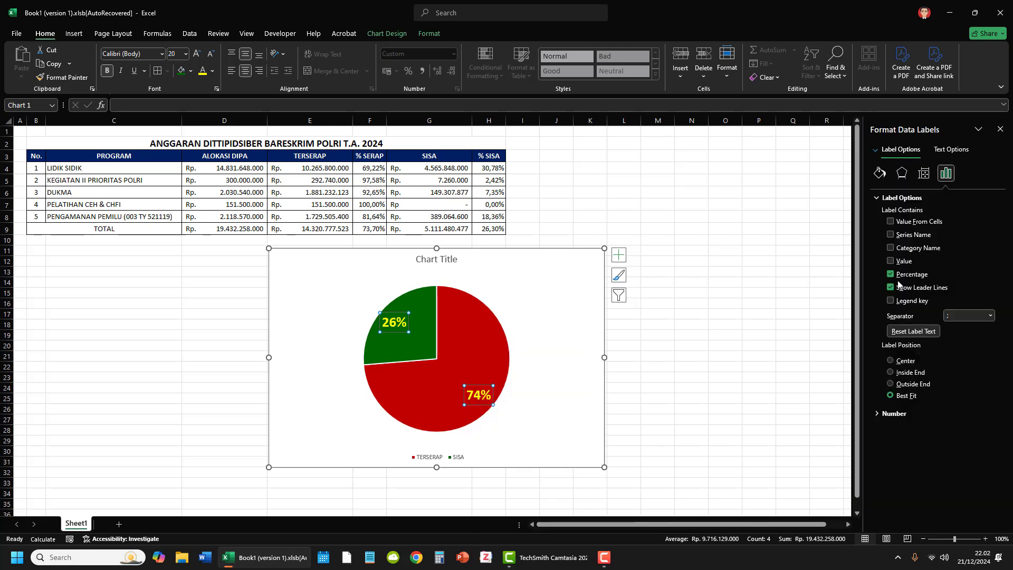
pyautogui.click(876, 413)
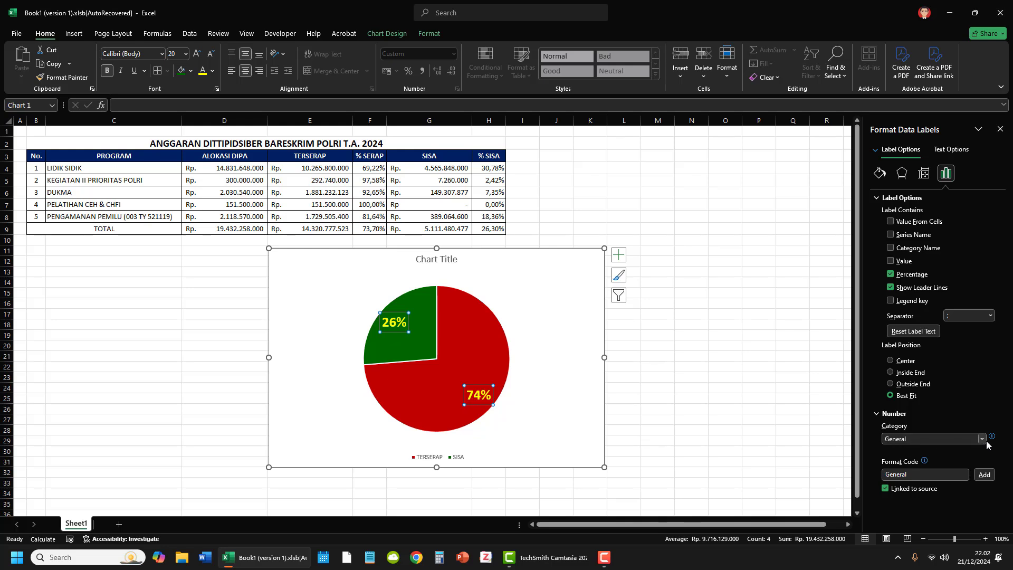
pyautogui.click(981, 439)
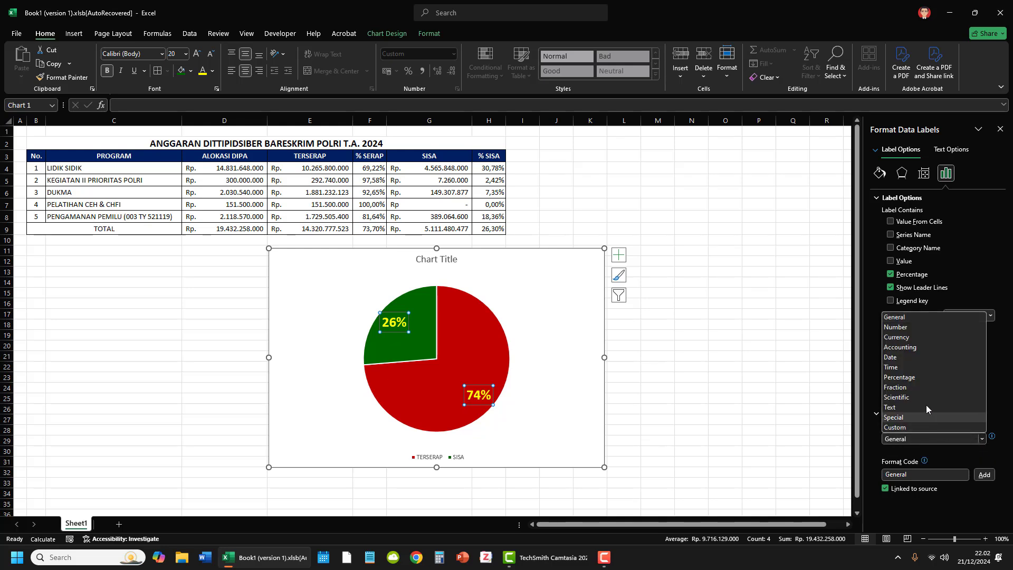
pyautogui.click(916, 377)
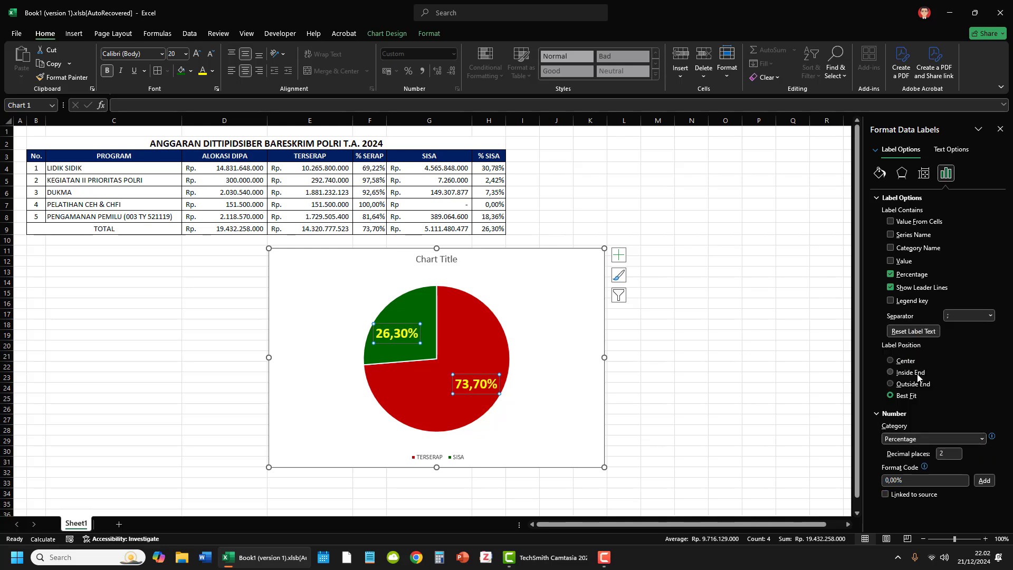
# Step: Set the data labels' percentage format to 4 decimal places
pyautogui.doubleClick(946, 454)
pyautogui.write('4')
pyautogui.click(889, 395)
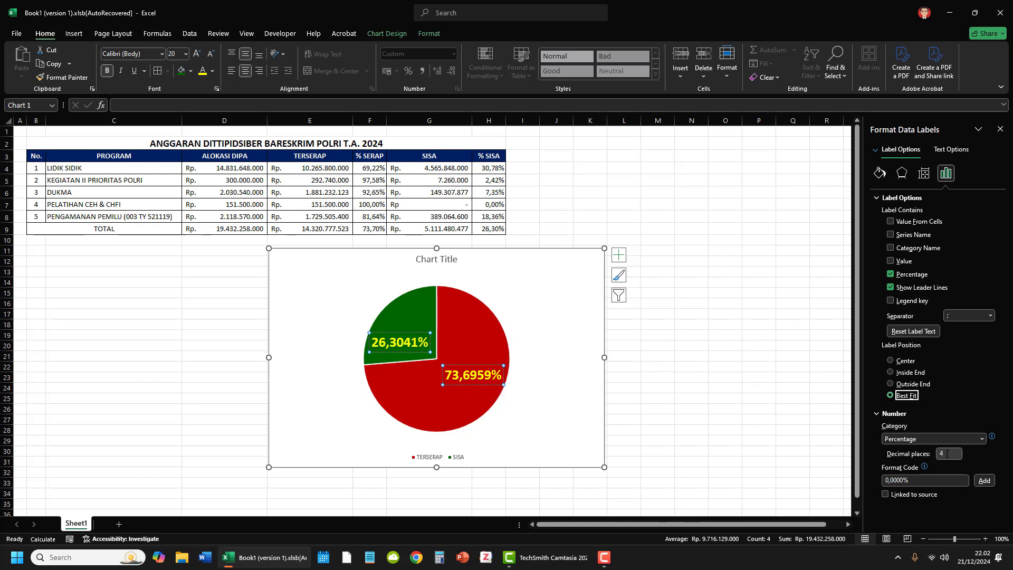
# Step: Set the data labels' decimal places to 2 and their label position to Center
pyautogui.moveTo(946, 454); pyautogui.dragTo(924, 453)
pyautogui.write('2')
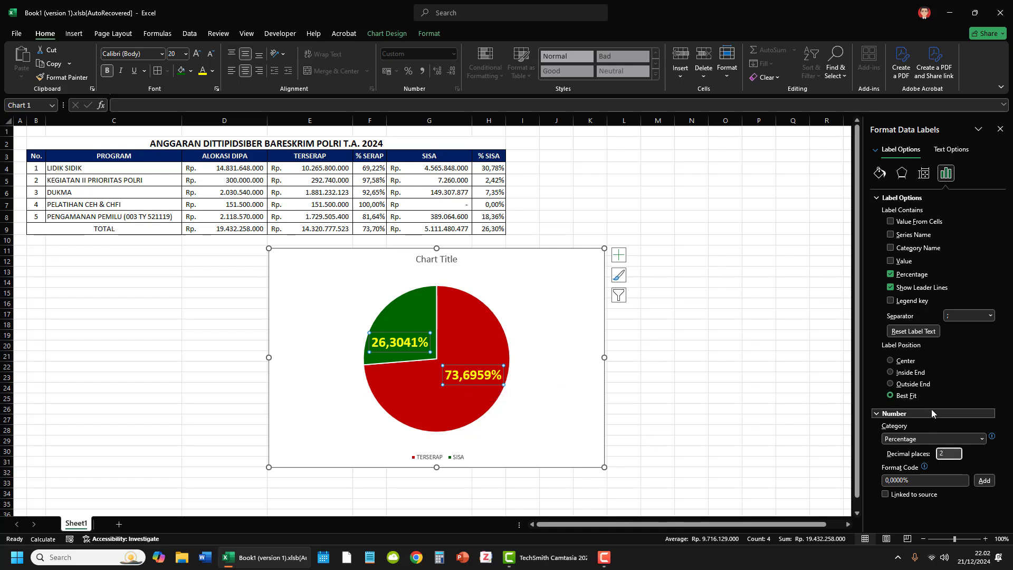
pyautogui.click(908, 395)
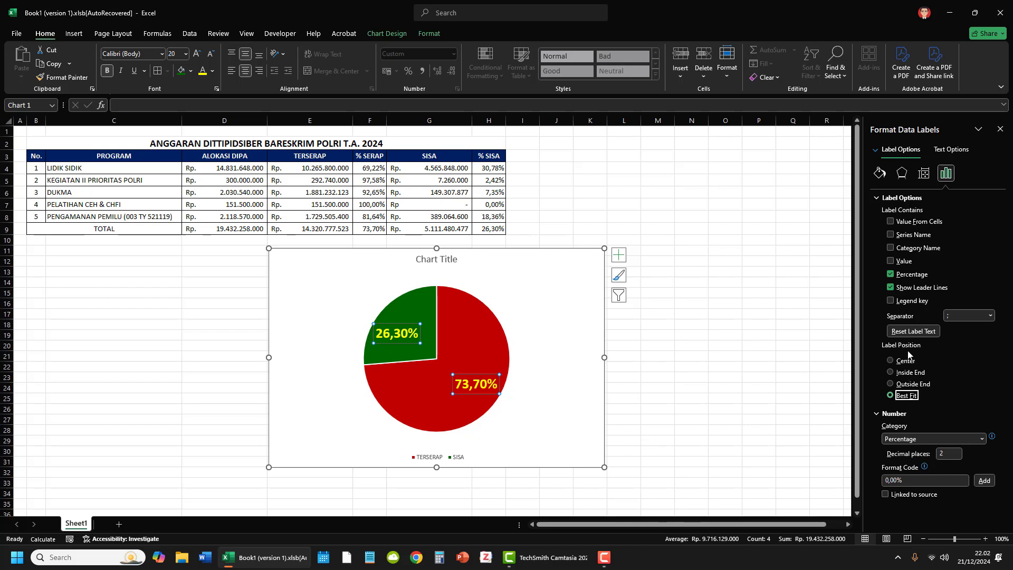
pyautogui.click(899, 361)
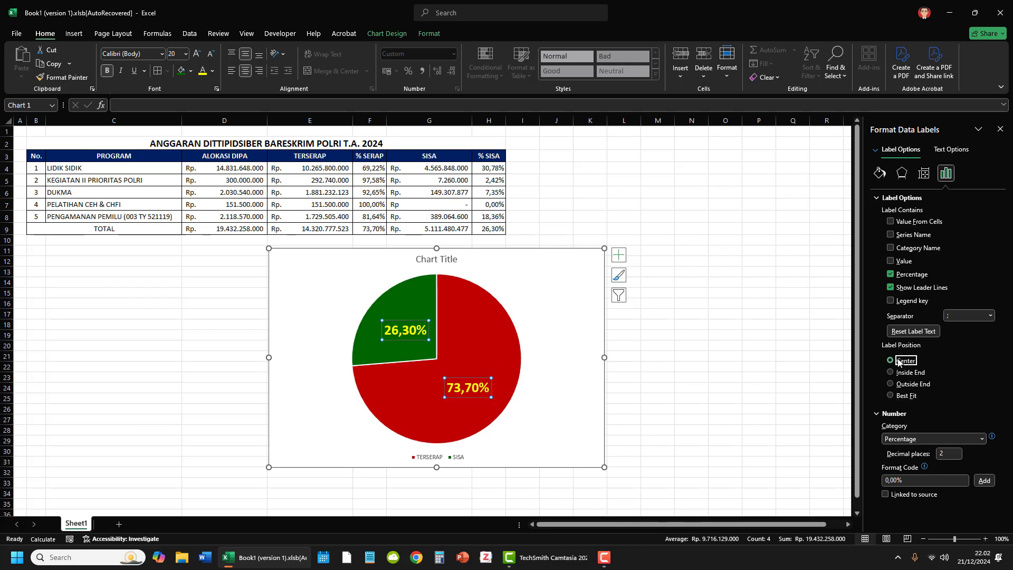
# Step: Try the Inside End and Outside End positions for the data labels, and color the outside labels black
pyautogui.click(914, 373)
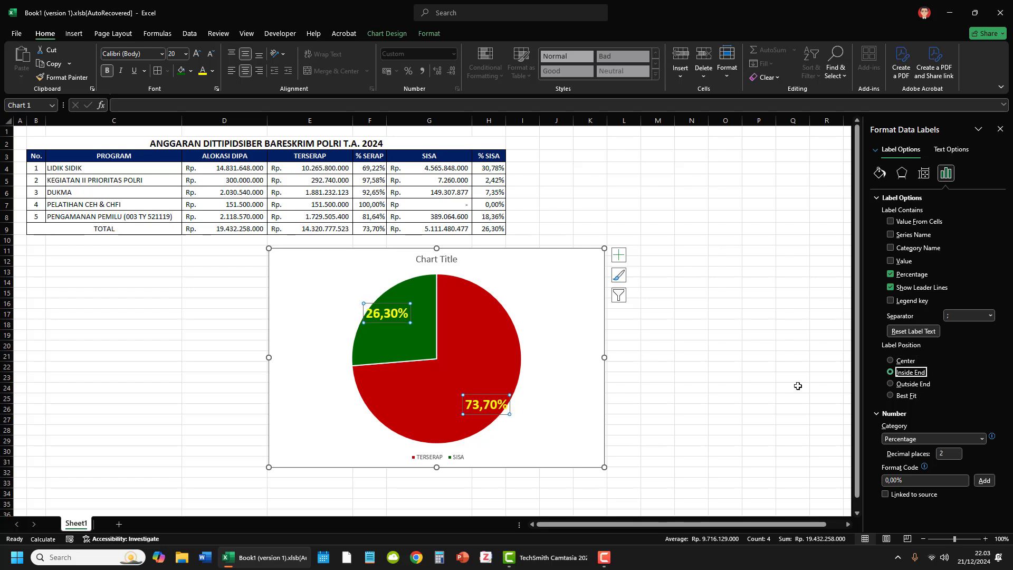
pyautogui.click(918, 385)
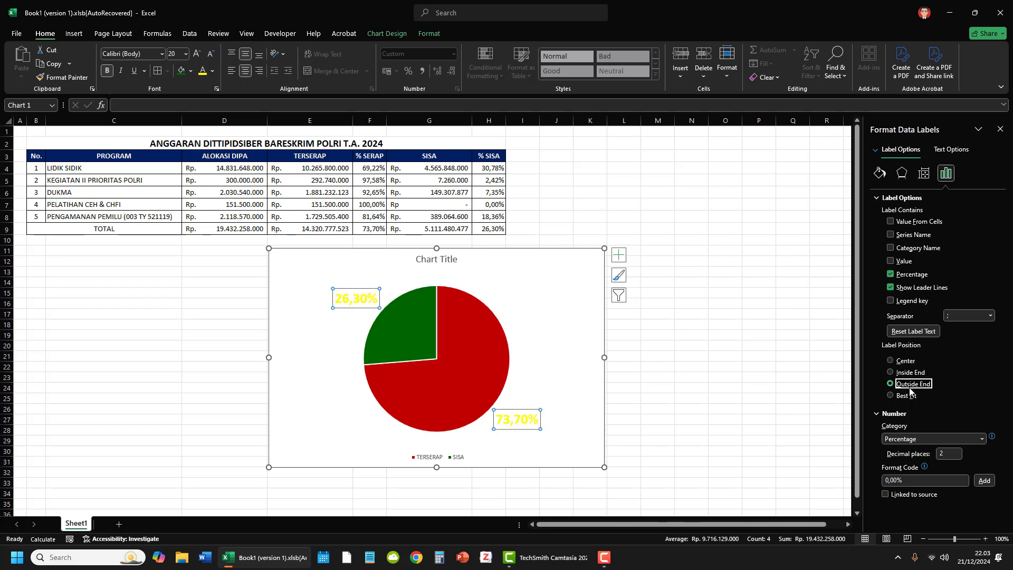
pyautogui.click(212, 71)
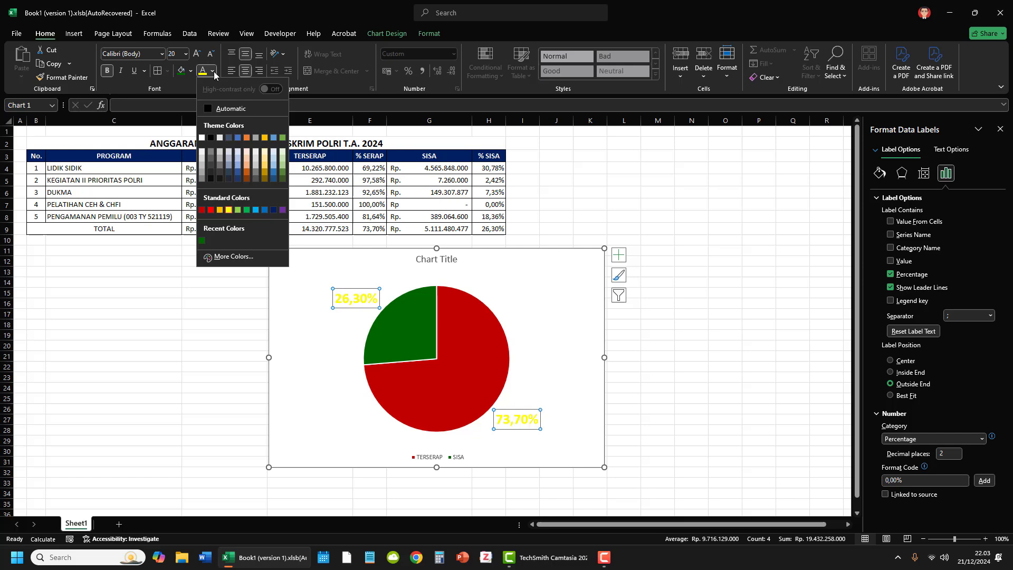
pyautogui.click(210, 138)
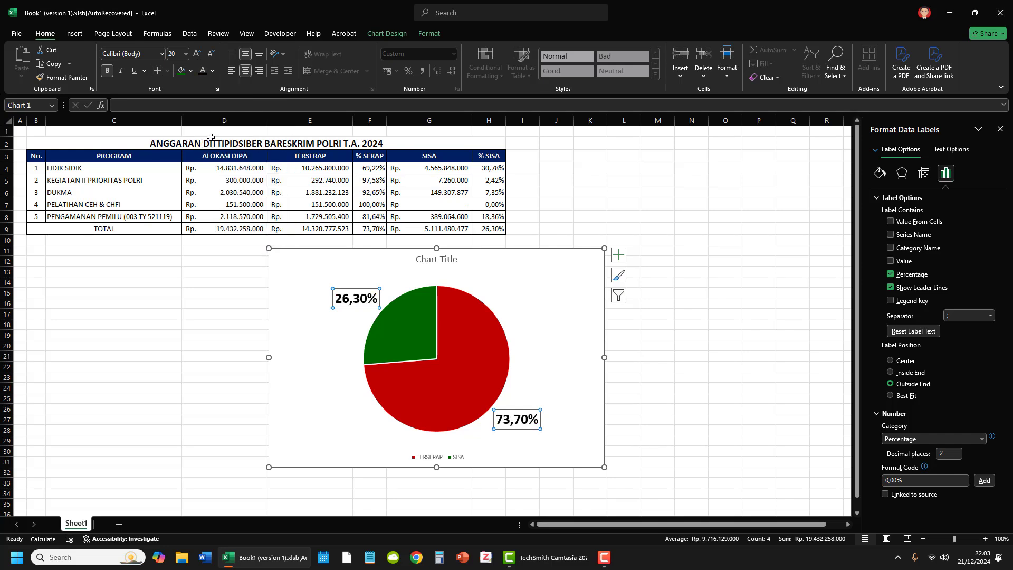
# Step: Undo the black label color and the last two label position changes
pyautogui.hotkey('ctrl', 'z')
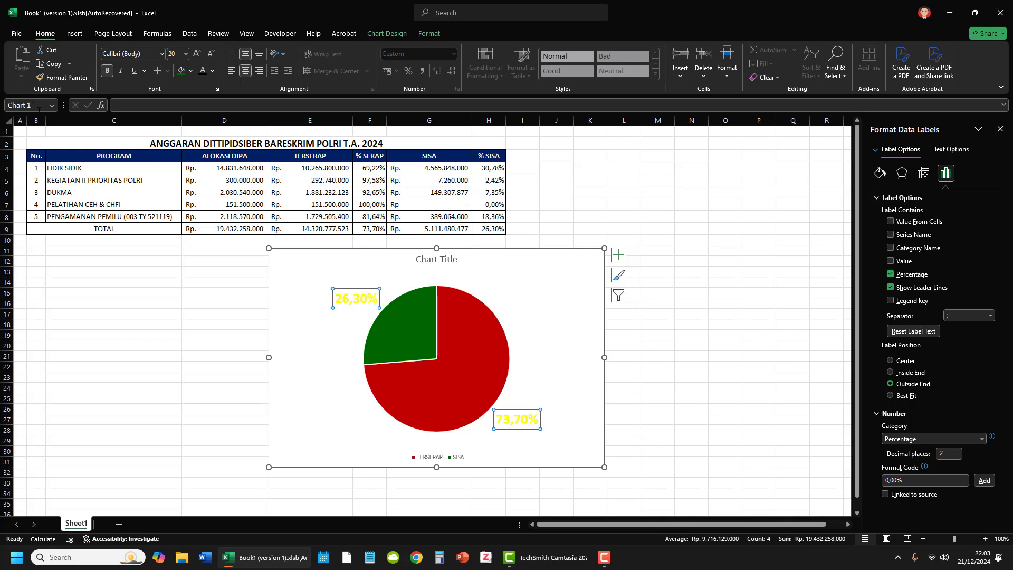
pyautogui.hotkey('ctrl', 'z')
pyautogui.hotkey('ctrl', 'z')
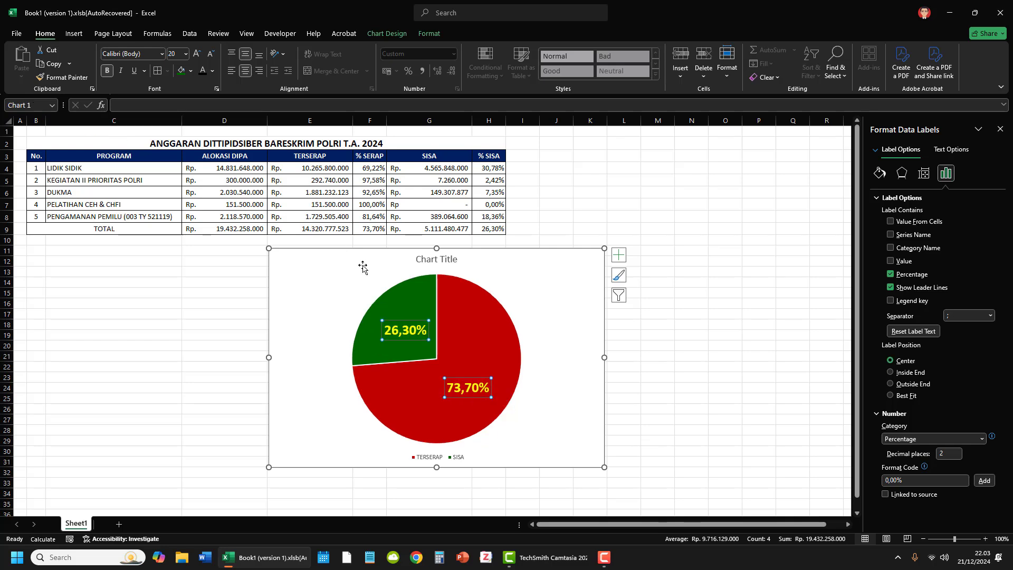
# Step: View the formatting options of the chart's legend, plot area, title and pie series
pyautogui.click(670, 388)
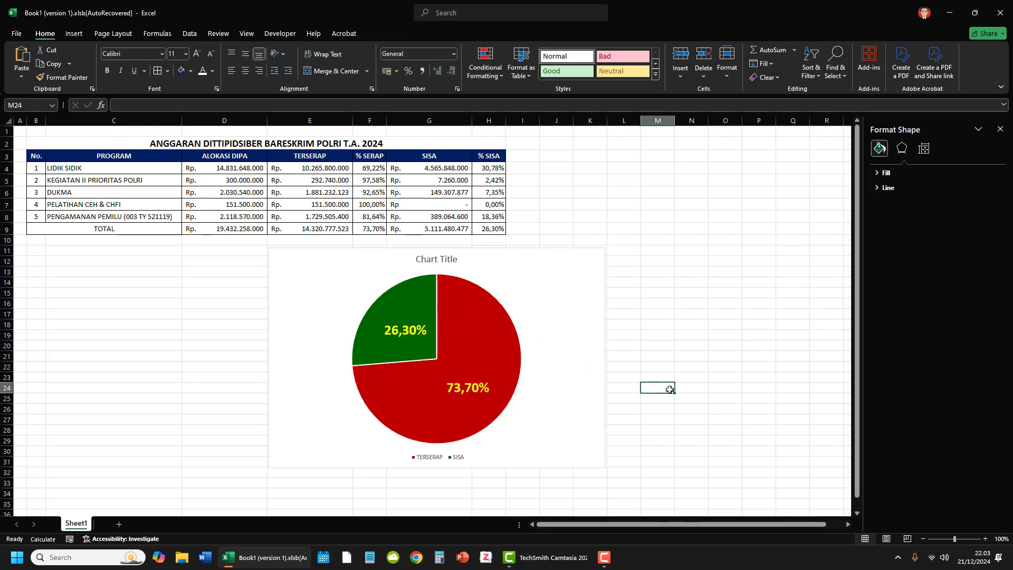
pyautogui.click(462, 459)
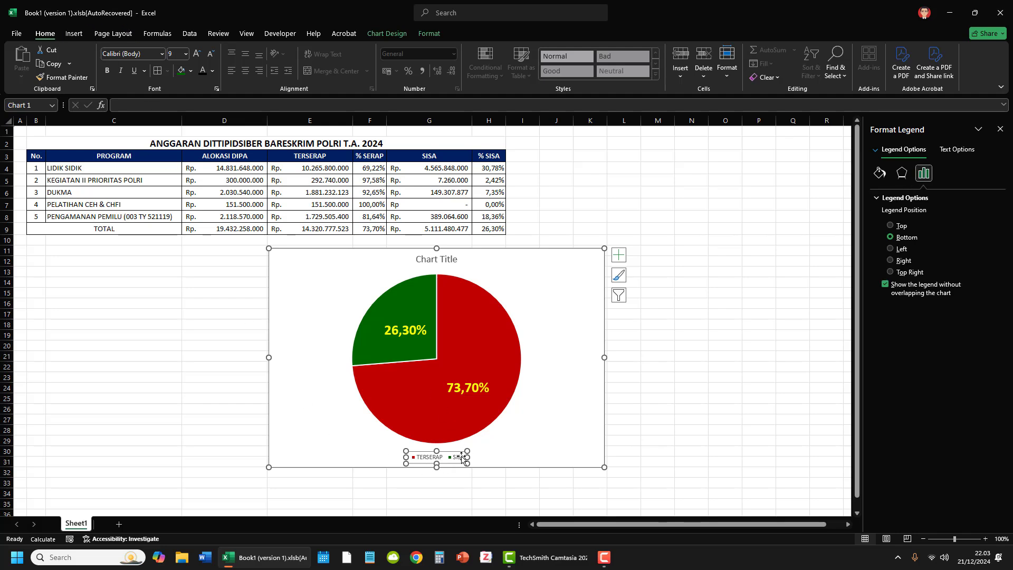
pyautogui.click(518, 405)
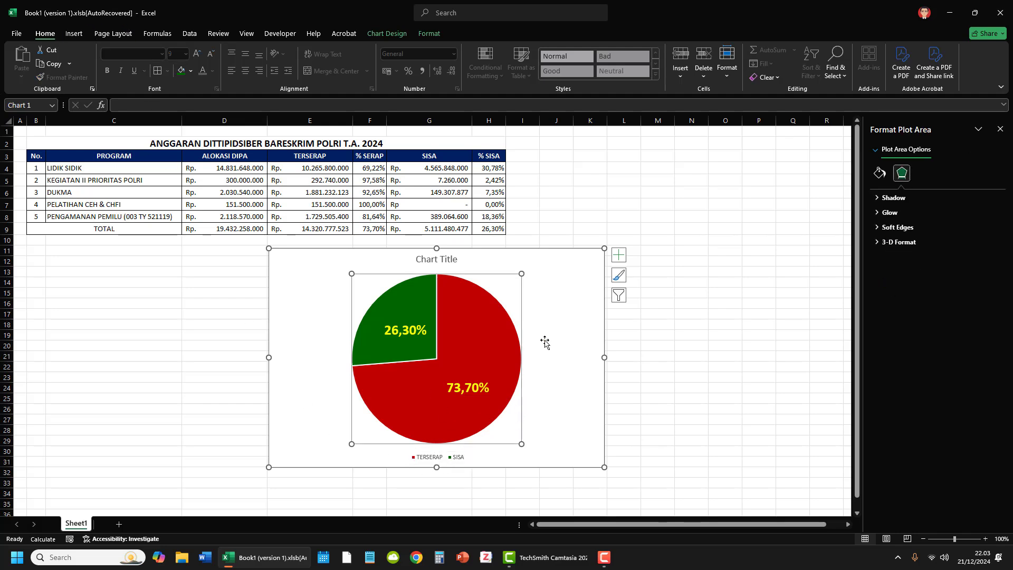
pyautogui.click(437, 262)
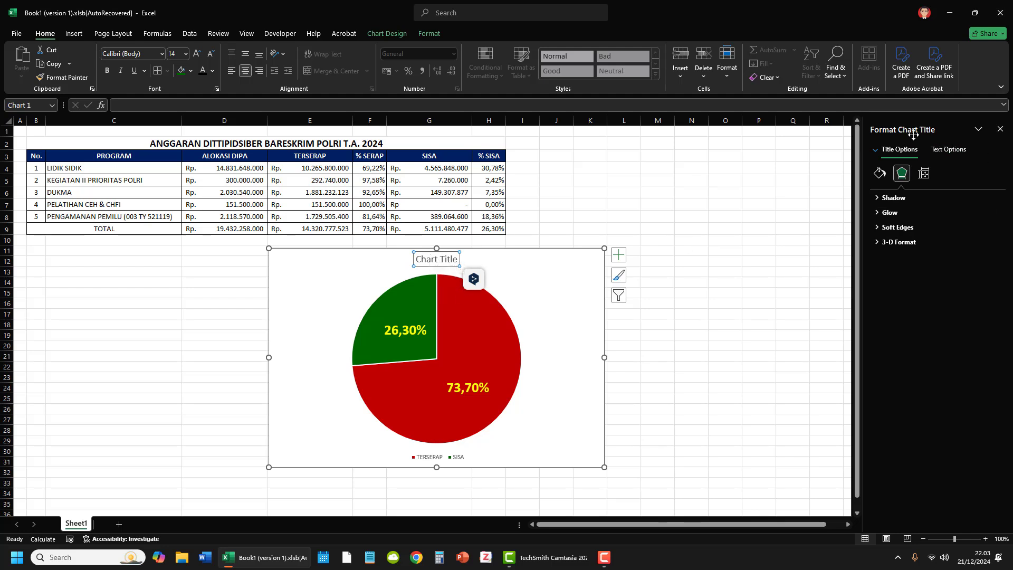
pyautogui.click(480, 343)
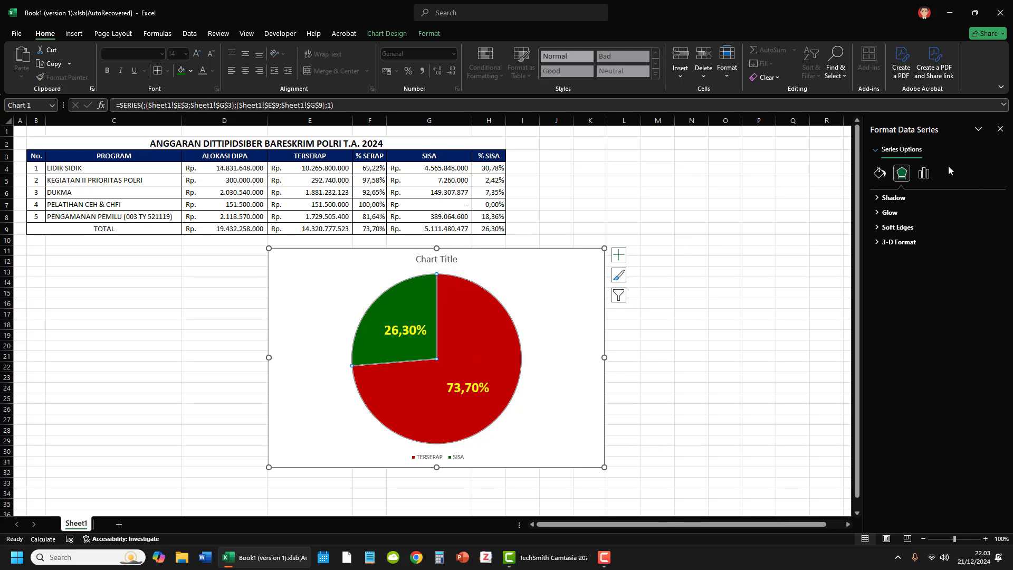
# Step: Set the font size of the chart legend to 16
pyautogui.click(447, 453)
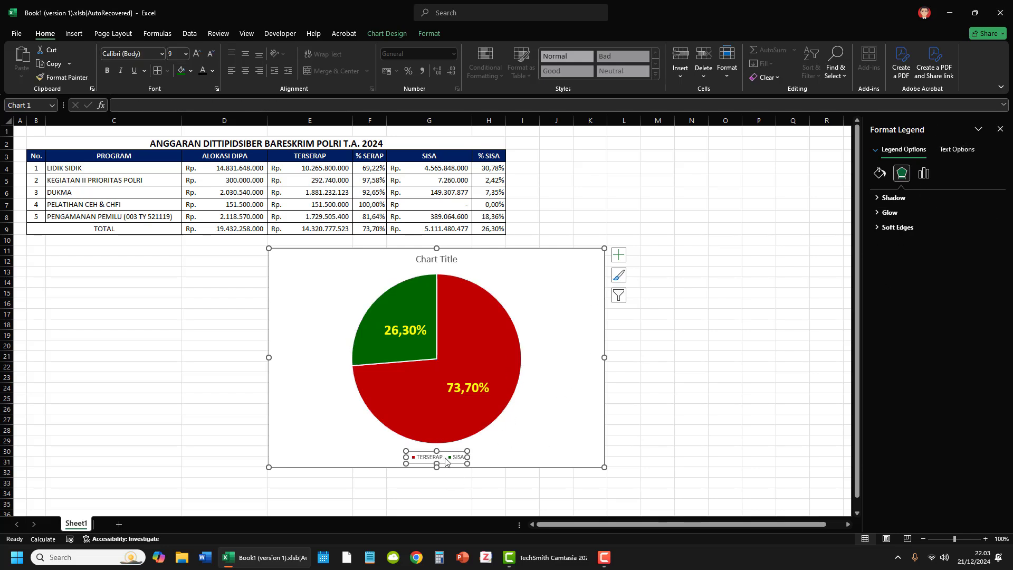
pyautogui.click(196, 57)
pyautogui.click(196, 57)
pyautogui.click(197, 57)
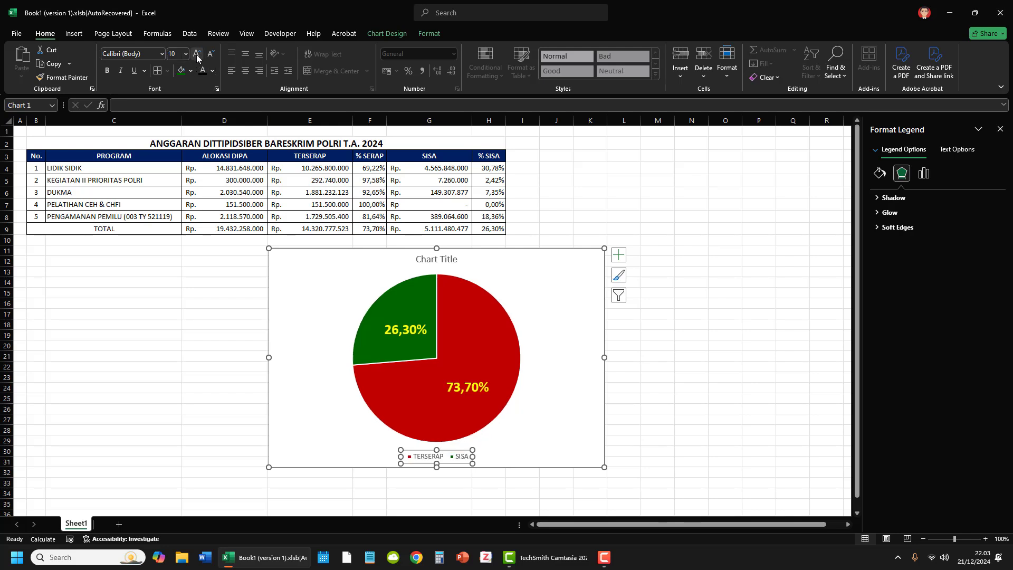
pyautogui.click(196, 57)
pyautogui.click(197, 57)
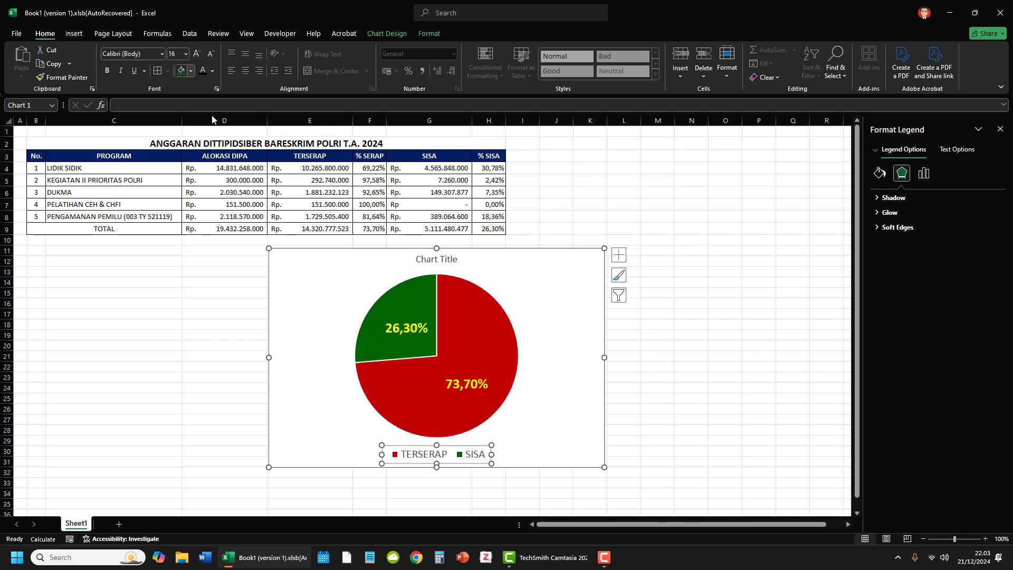
pyautogui.click(674, 358)
# Step: Move the pie chart beneath the budget table so its left edge lines up with the table's left edge
pyautogui.click(538, 257)
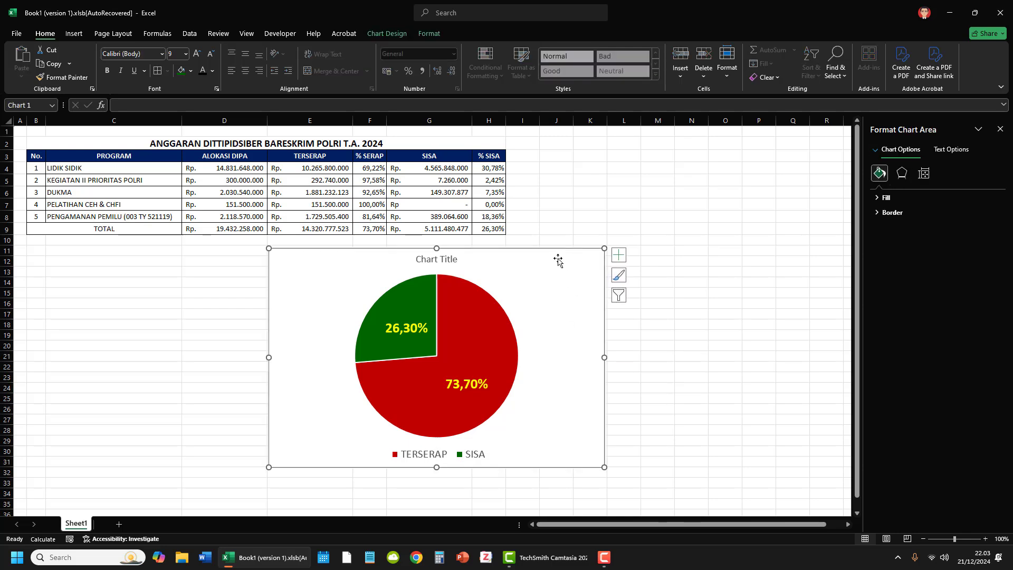
pyautogui.moveTo(539, 257); pyautogui.dragTo(299, 262)
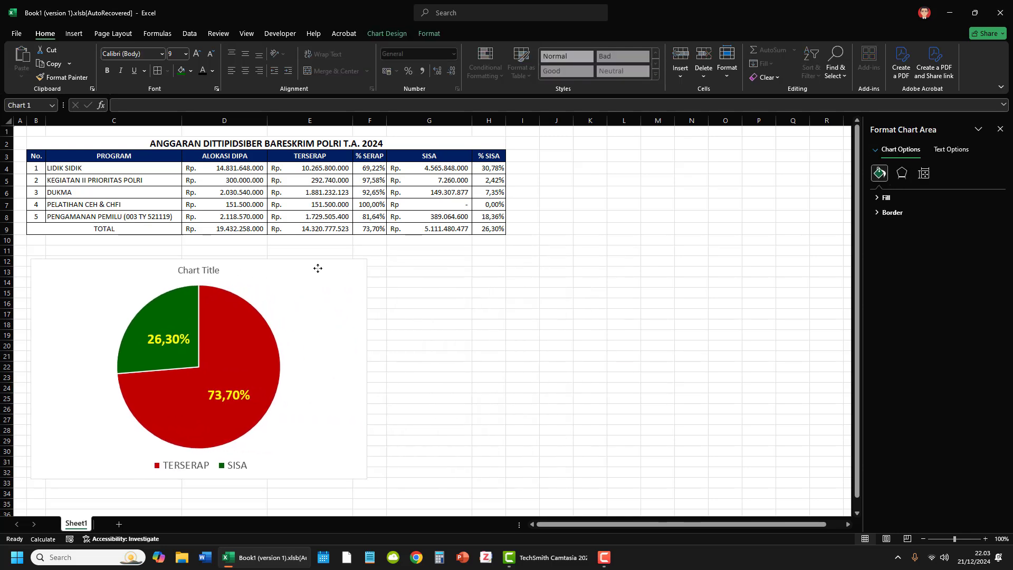
pyautogui.click(523, 323)
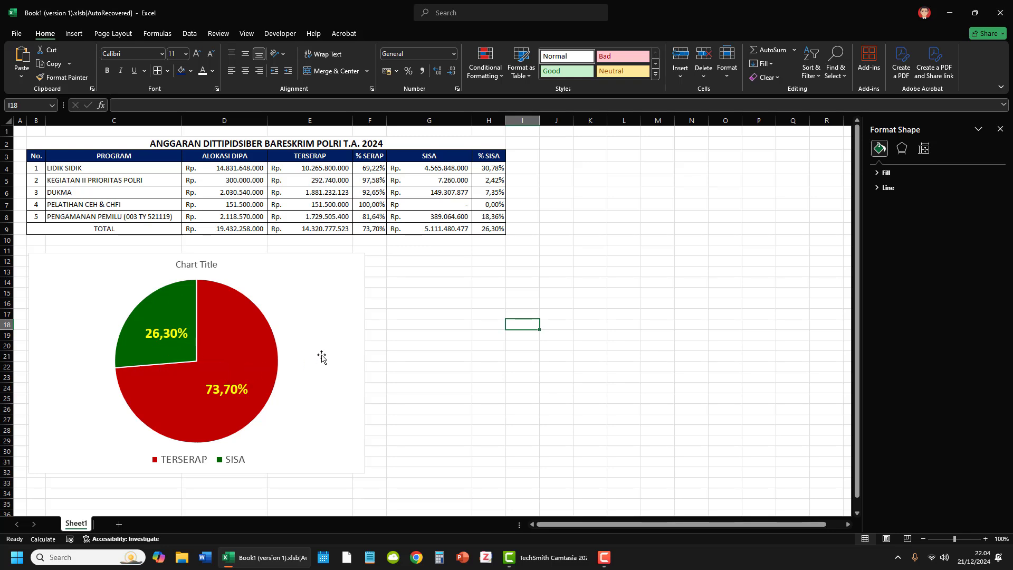
# Step: Show the values together with the percentages in the pie chart's data labels
pyautogui.click(172, 345)
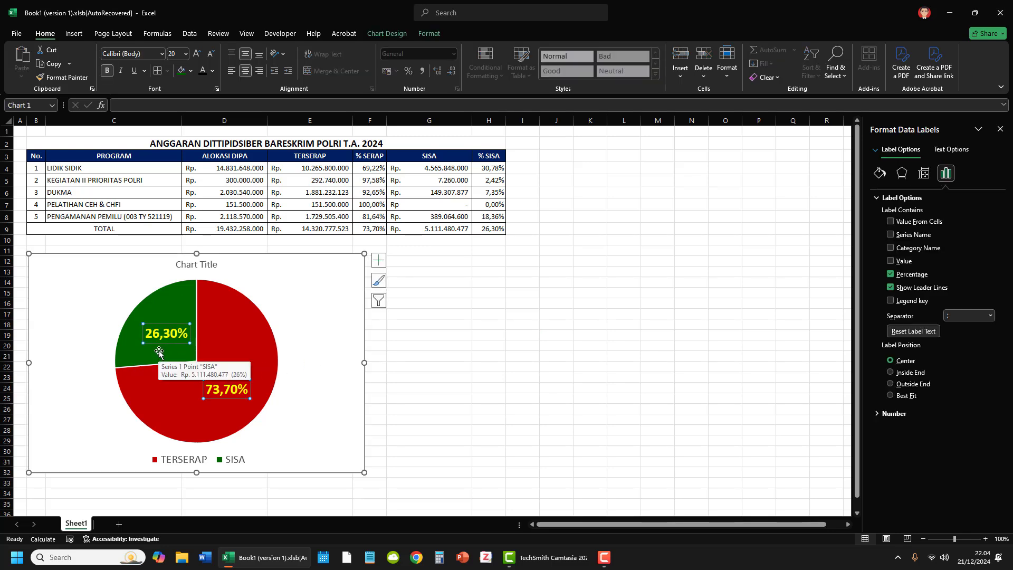
pyautogui.rightClick(172, 334)
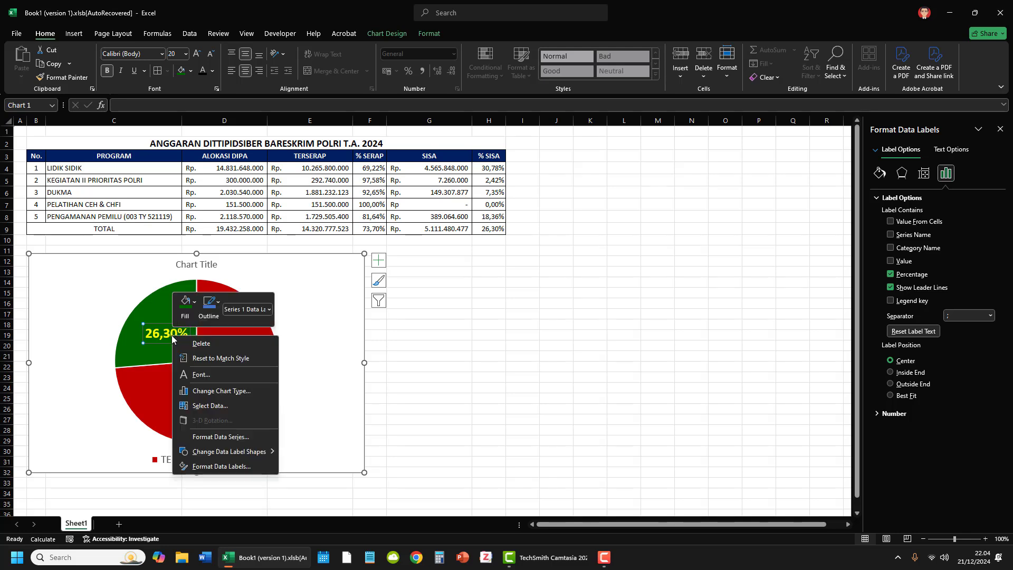
pyautogui.click(235, 467)
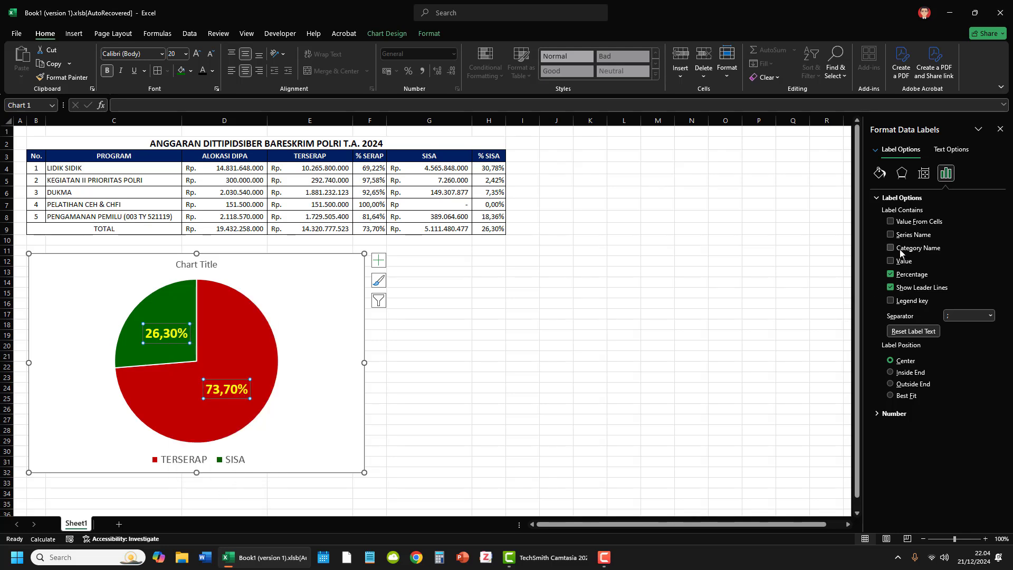
pyautogui.click(890, 261)
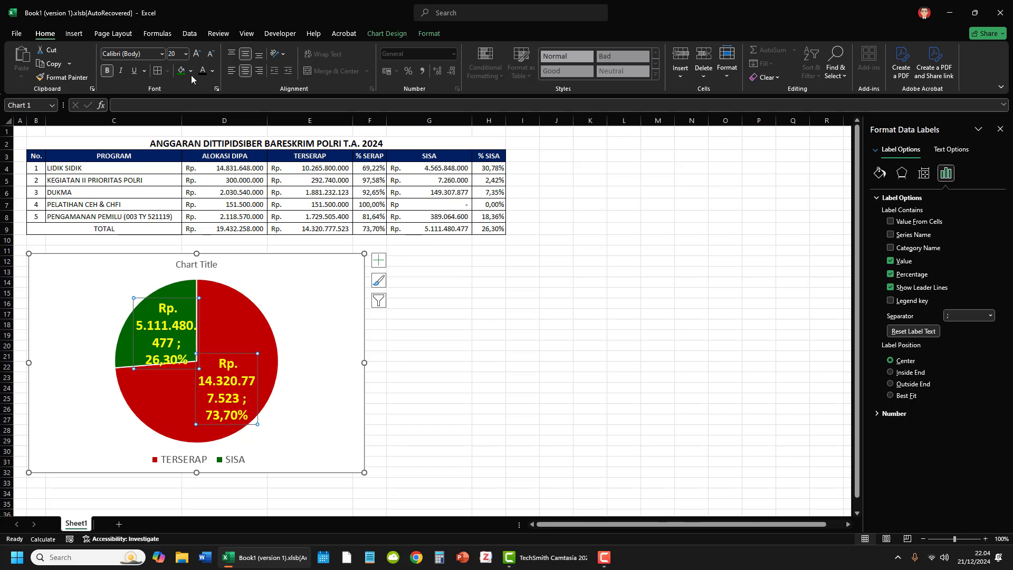
# Step: Reduce the pie chart's data label font size to 11, and enlarge it again to 16
pyautogui.click(213, 57)
pyautogui.click(211, 57)
pyautogui.click(210, 58)
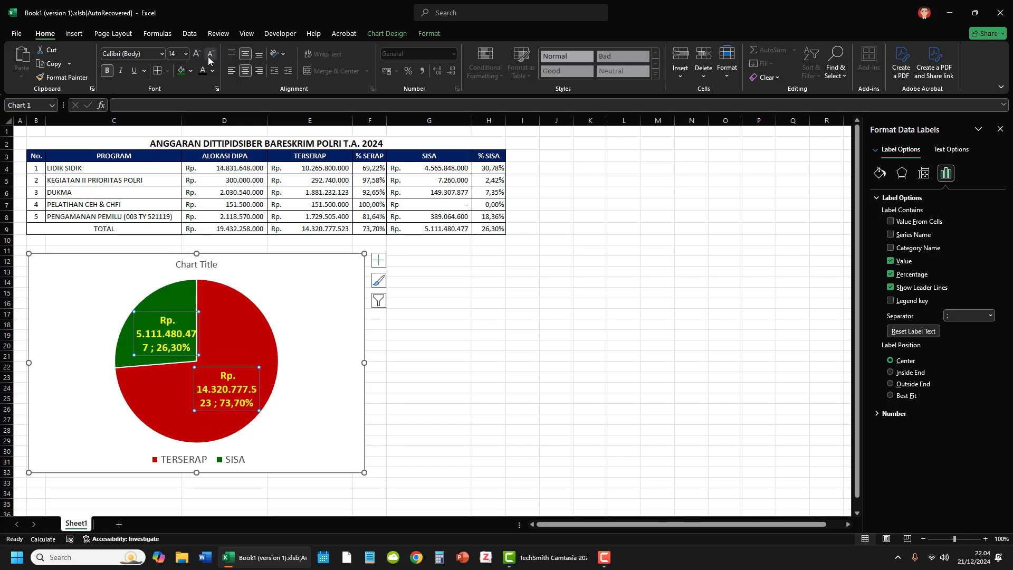
pyautogui.click(210, 59)
pyautogui.click(209, 60)
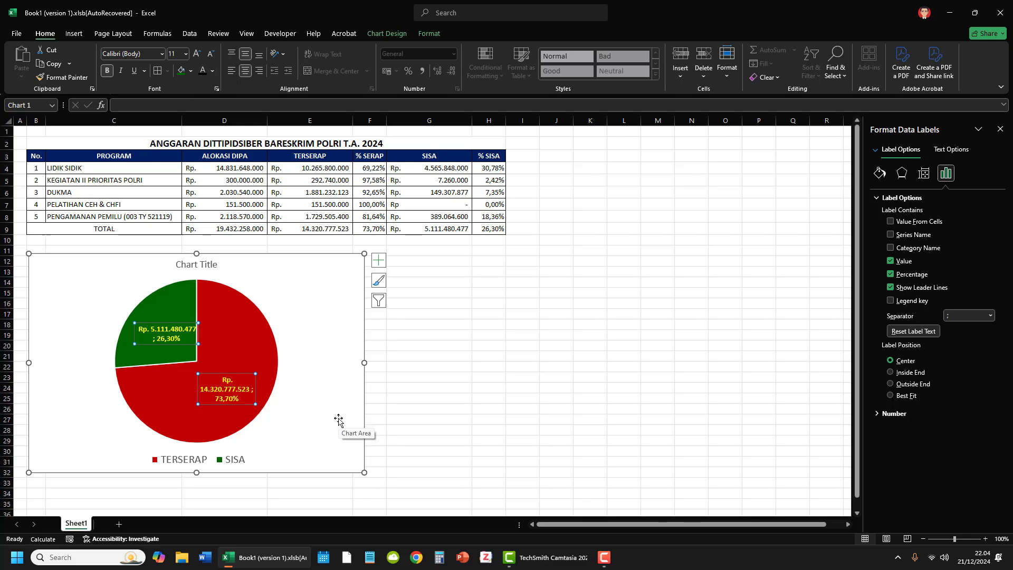
pyautogui.click(194, 58)
pyautogui.click(194, 58)
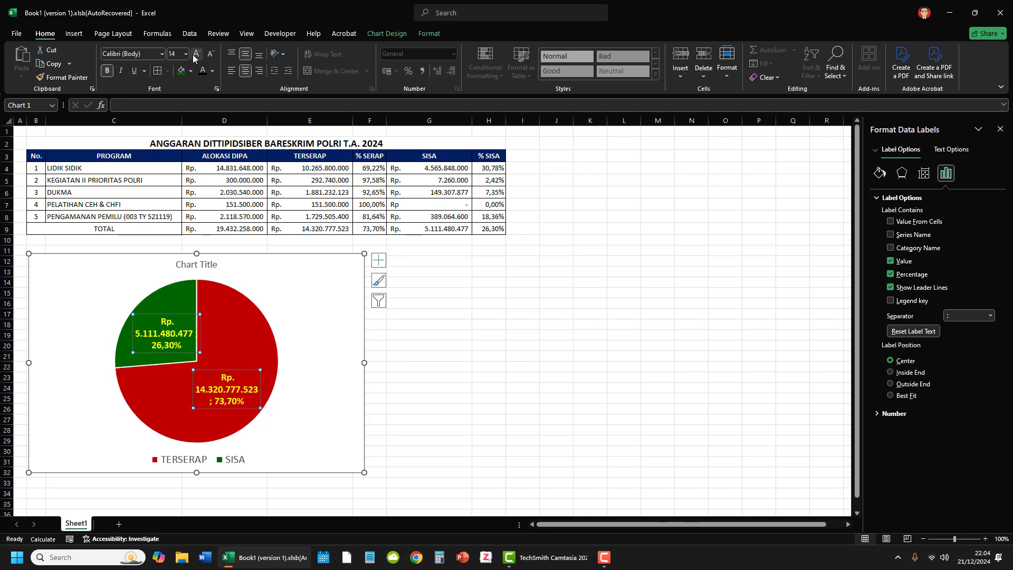
pyautogui.click(194, 58)
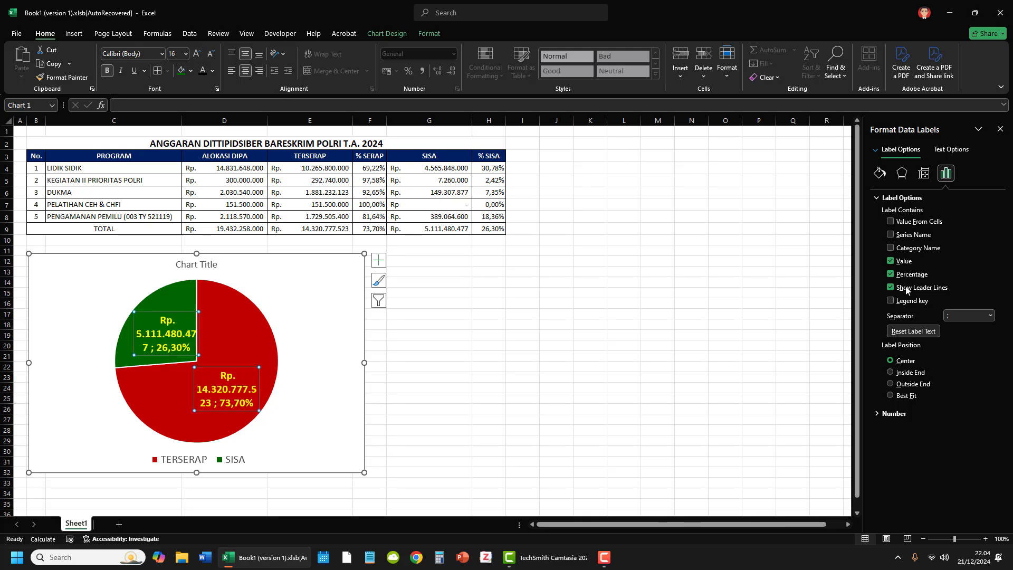
# Step: Remove the values from the pie chart's data labels and set the label font size to 20
pyautogui.click(890, 262)
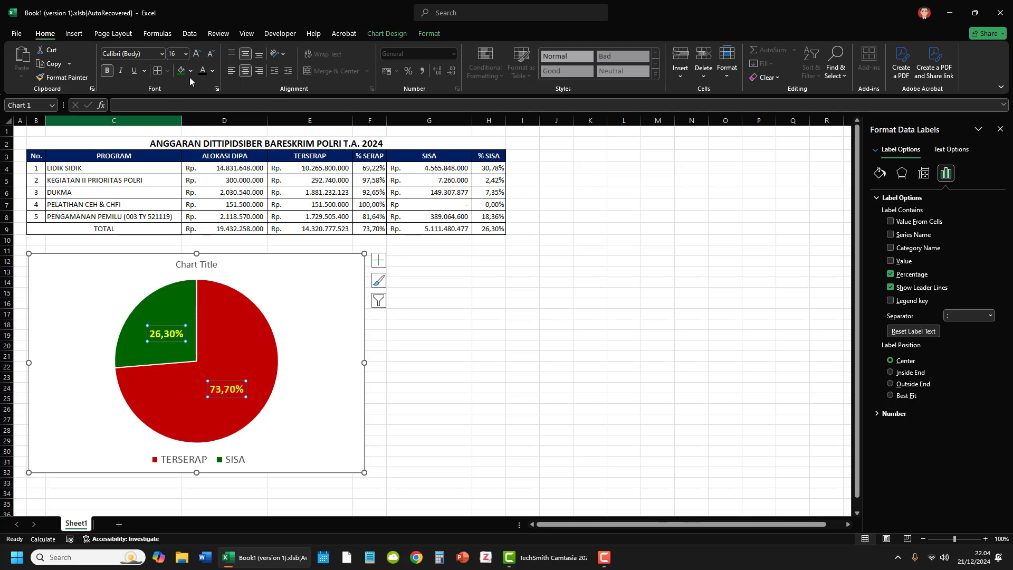
pyautogui.click(195, 55)
pyautogui.click(195, 55)
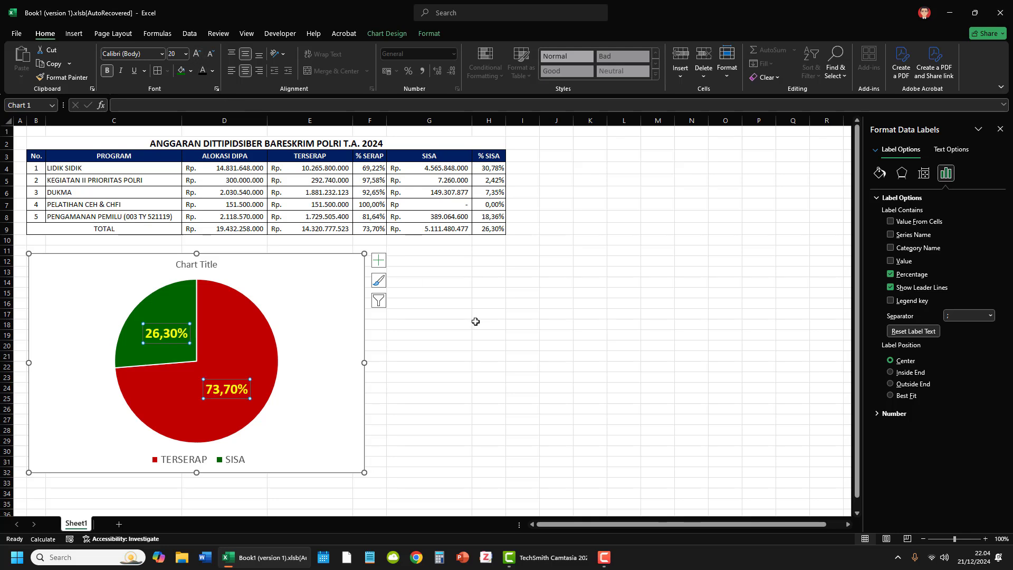
# Step: Narrow the pie chart so that its right edge lines up with the right edge of column D
pyautogui.click(520, 354)
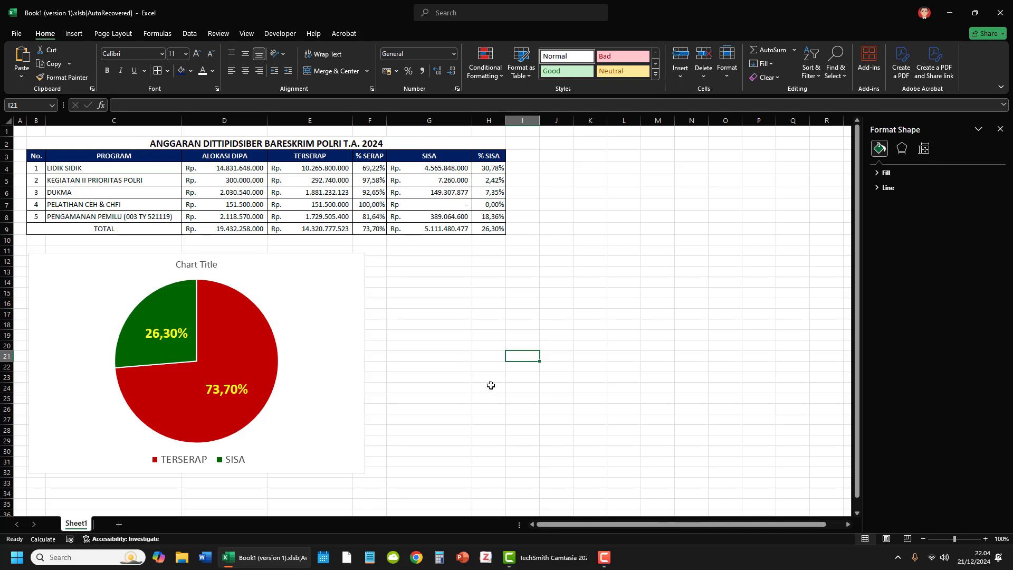
pyautogui.click(365, 357)
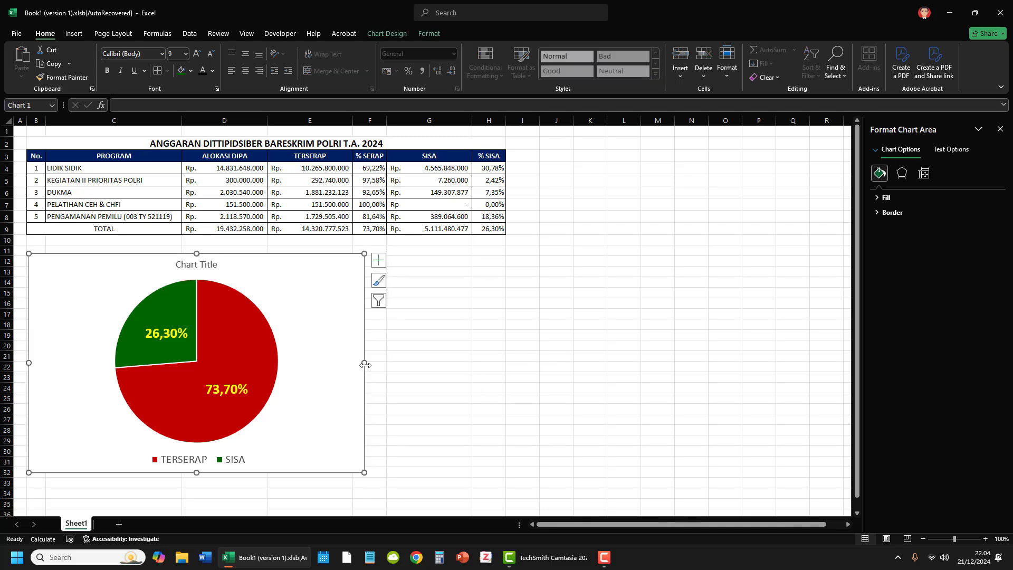
pyautogui.moveTo(364, 363); pyautogui.dragTo(268, 362)
# Step: Examine the totals for ALOKASI DIPA, TERSERAP and SISA and the list of programs in the budget table
pyautogui.click(240, 232)
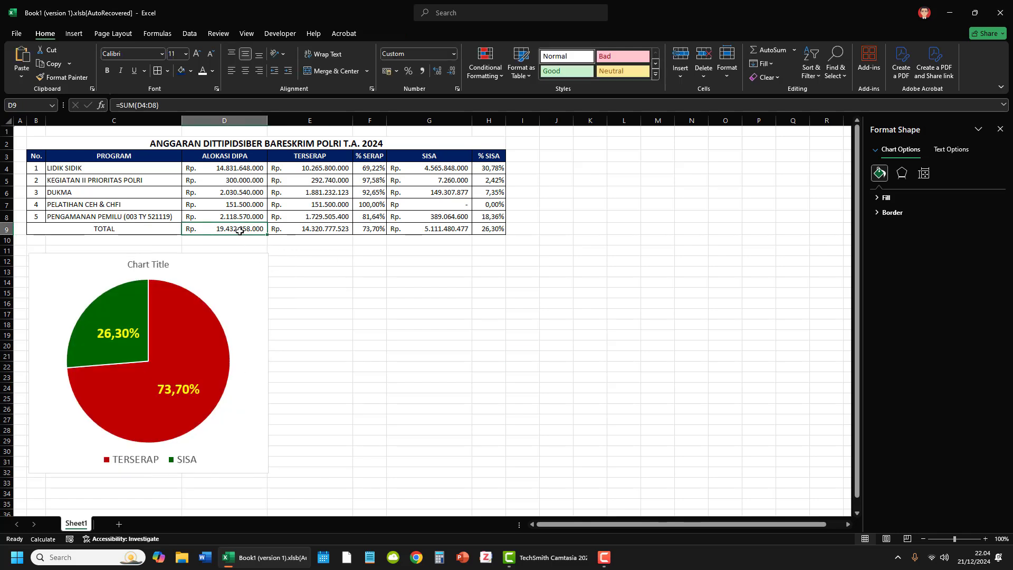
pyautogui.click(308, 232)
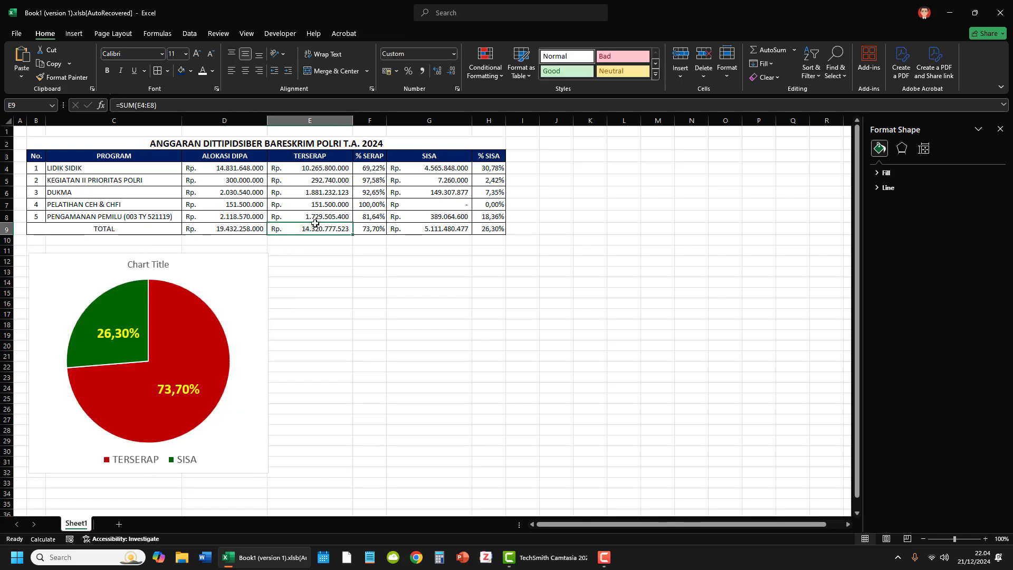
pyautogui.click(404, 234)
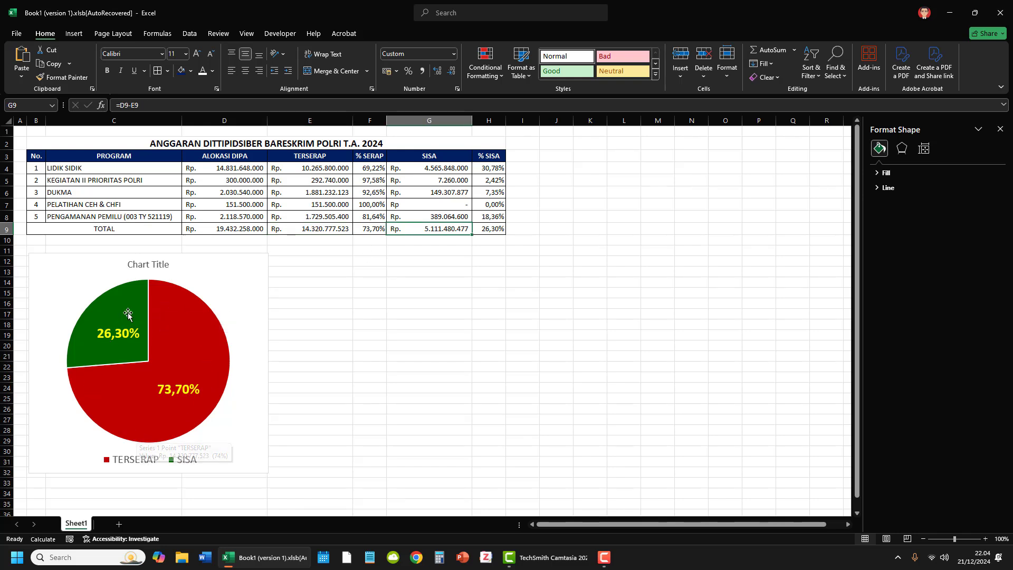
pyautogui.click(404, 325)
pyautogui.click(391, 357)
pyautogui.moveTo(128, 169); pyautogui.dragTo(141, 216)
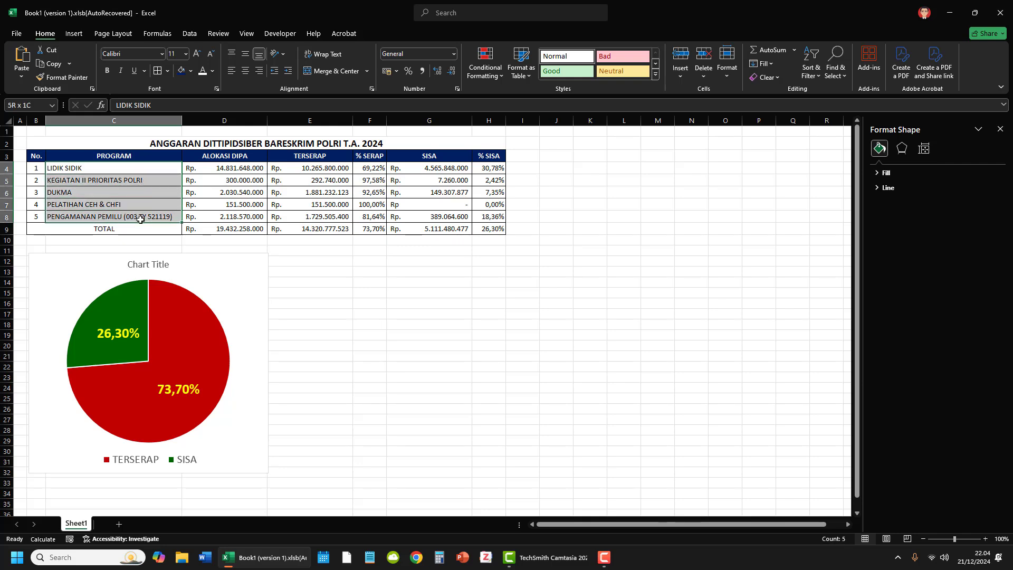
pyautogui.click(360, 304)
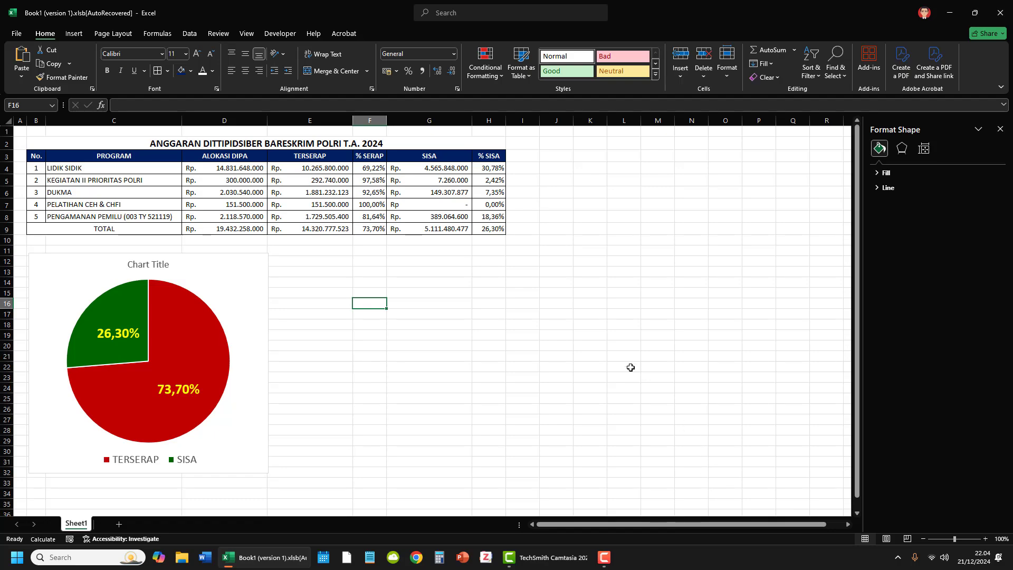
pyautogui.click(496, 335)
pyautogui.click(460, 410)
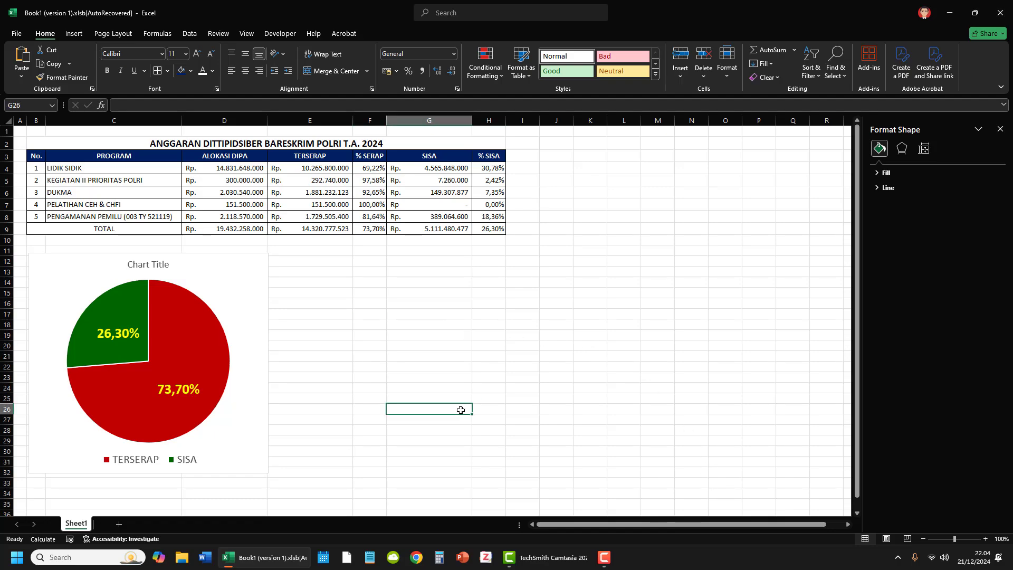
pyautogui.click(392, 343)
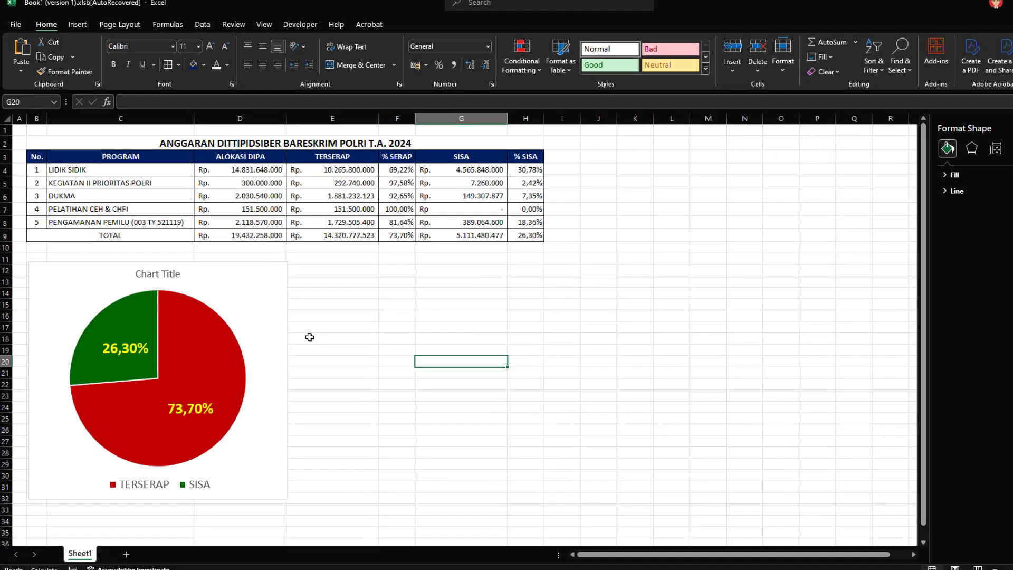
pyautogui.click(293, 282)
pyautogui.click(302, 251)
# Step: Insert a 2-D 100% Stacked Bar chart from the PROGRAM, % SERAP and % SISA columns, including headers but excluding the TOTAL row
pyautogui.moveTo(726, 164); pyautogui.dragTo(698, 184)
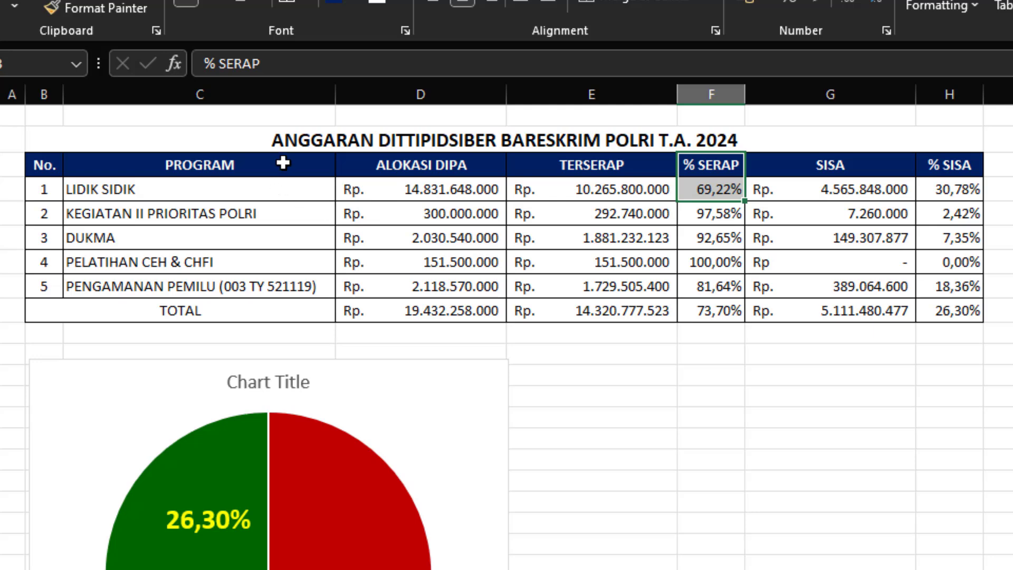
pyautogui.moveTo(283, 163); pyautogui.dragTo(272, 283)
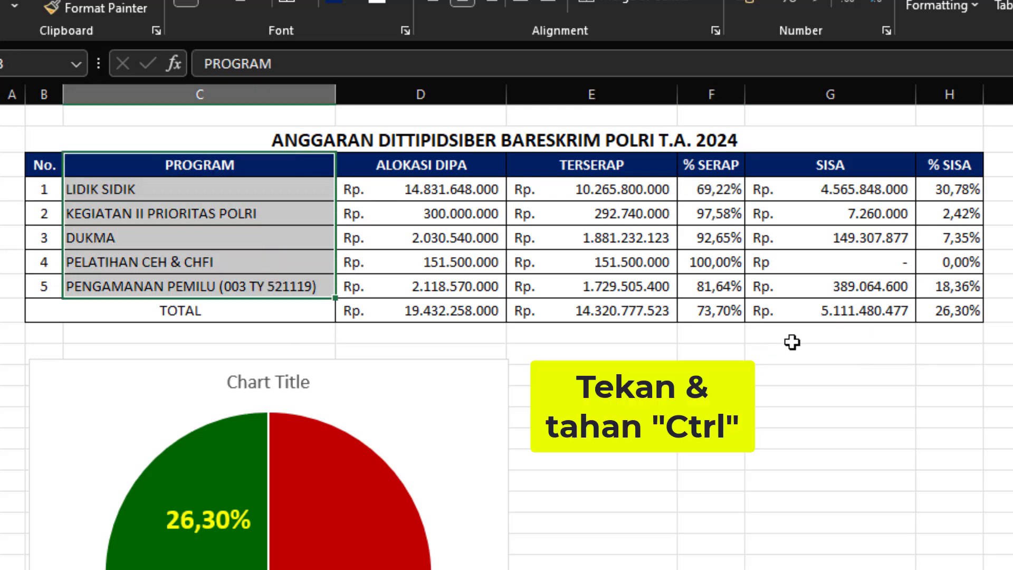
pyautogui.moveTo(718, 165); pyautogui.dragTo(718, 287)
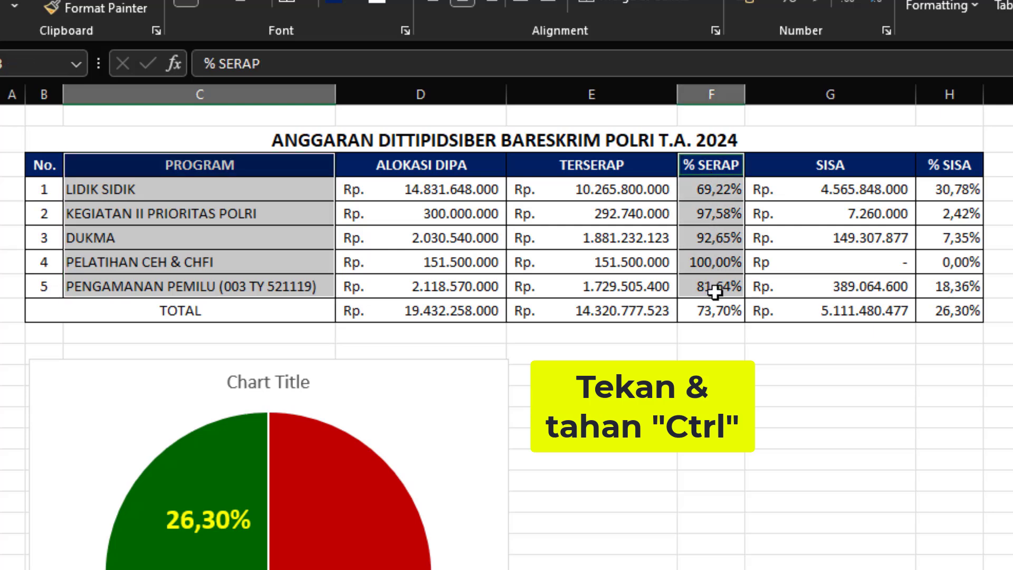
pyautogui.moveTo(958, 165); pyautogui.dragTo(958, 288)
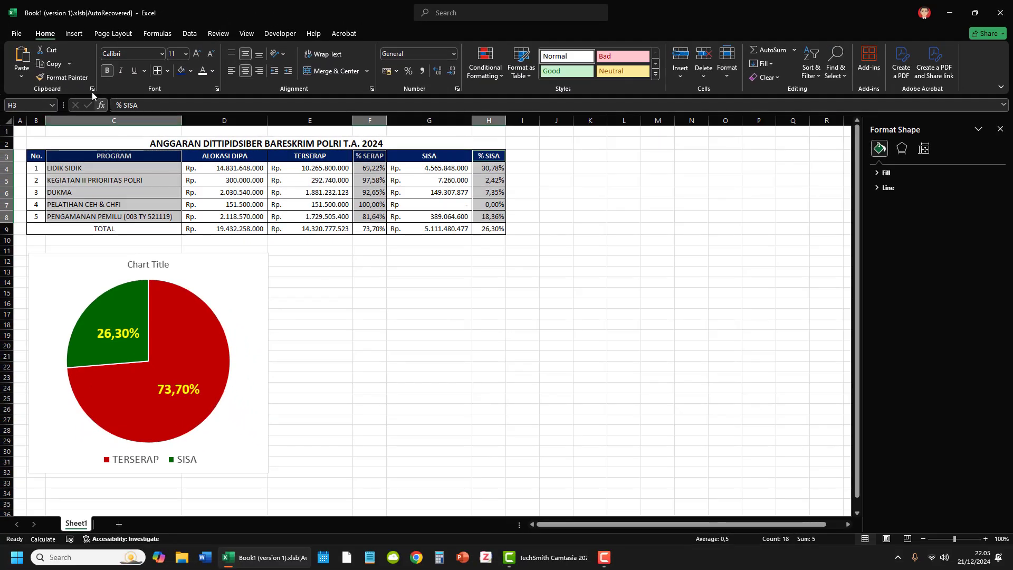
pyautogui.click(73, 34)
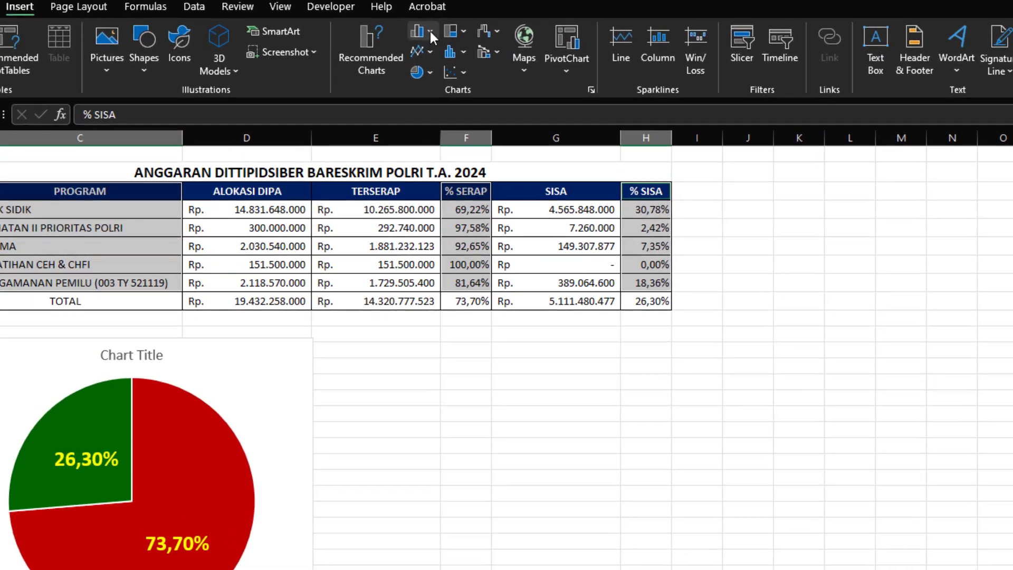
pyautogui.click(346, 50)
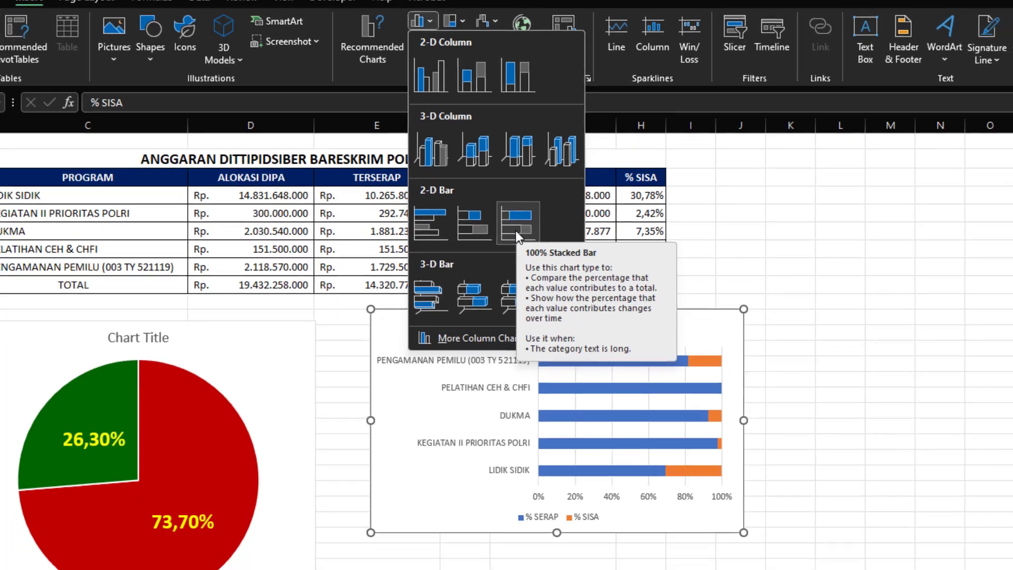
pyautogui.click(518, 241)
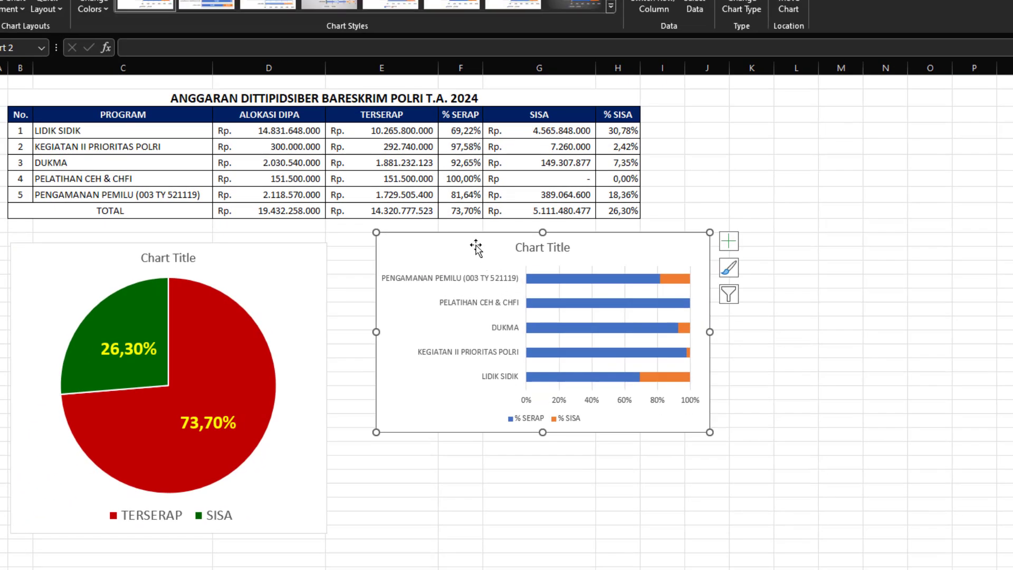
# Step: Place the bar chart beside the pie chart, match its top edge and height, and widen it into column M
pyautogui.moveTo(475, 252); pyautogui.dragTo(436, 255)
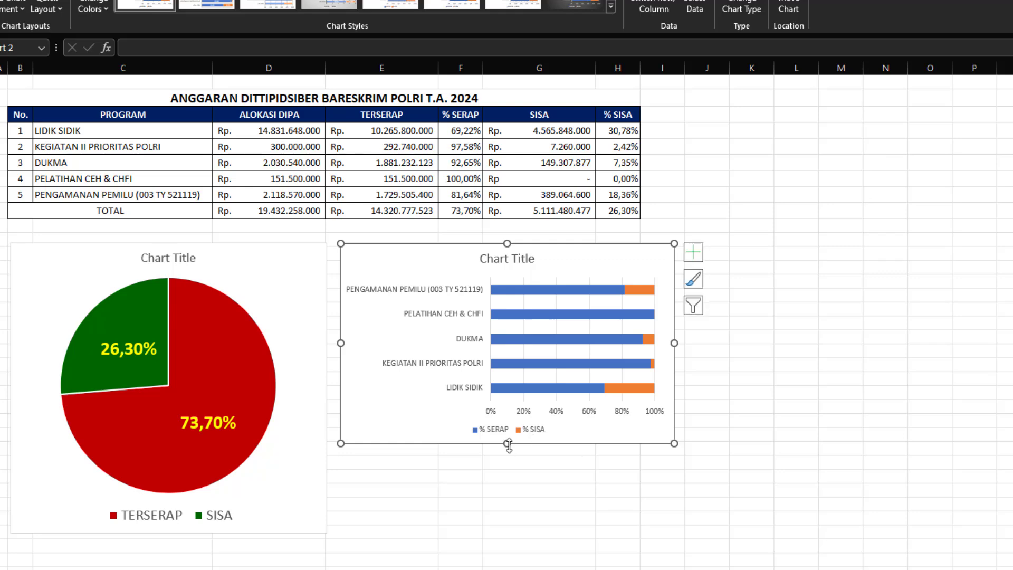
pyautogui.moveTo(507, 444); pyautogui.dragTo(496, 532)
pyautogui.moveTo(692, 389); pyautogui.dragTo(837, 386)
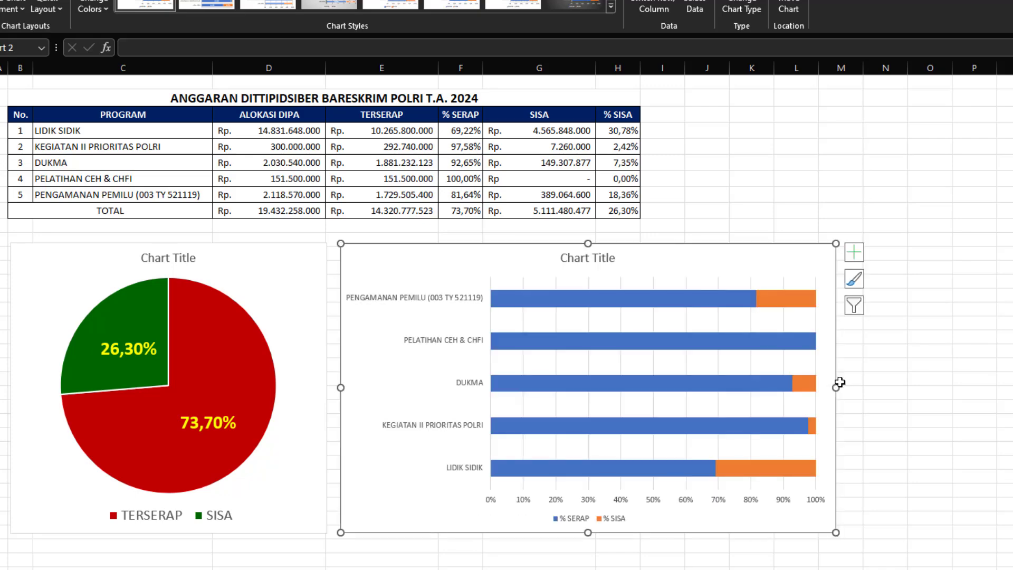
# Step: Add data labels to both the % SERAP and % SISA series of the stacked bar chart
pyautogui.rightClick(600, 301)
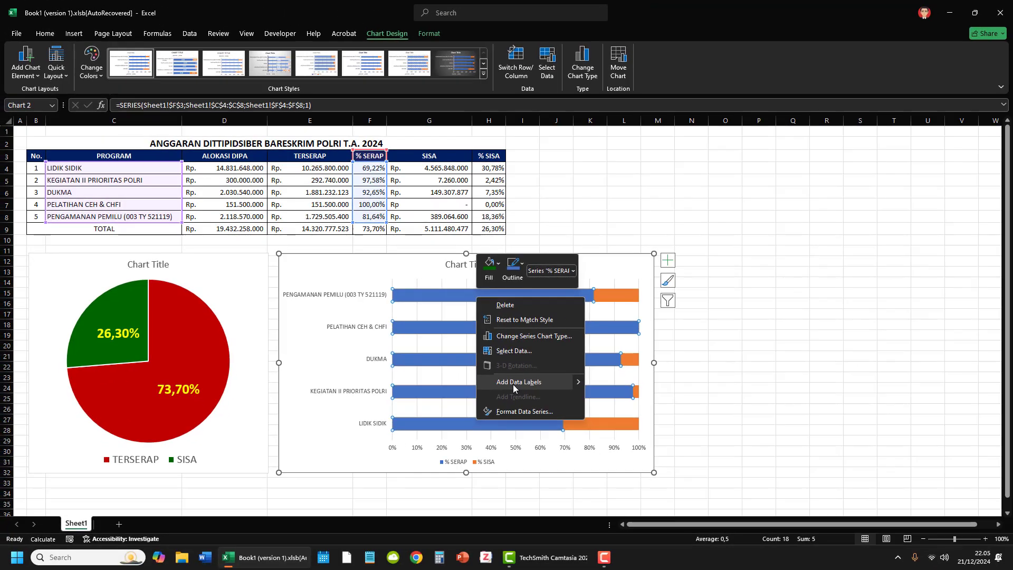
pyautogui.click(513, 385)
pyautogui.rightClick(607, 298)
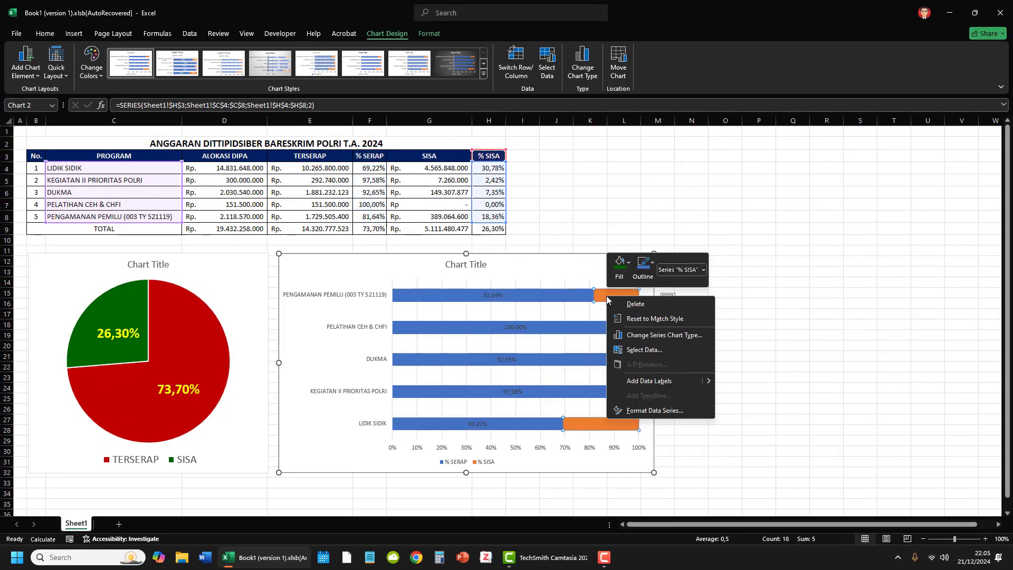
pyautogui.click(648, 382)
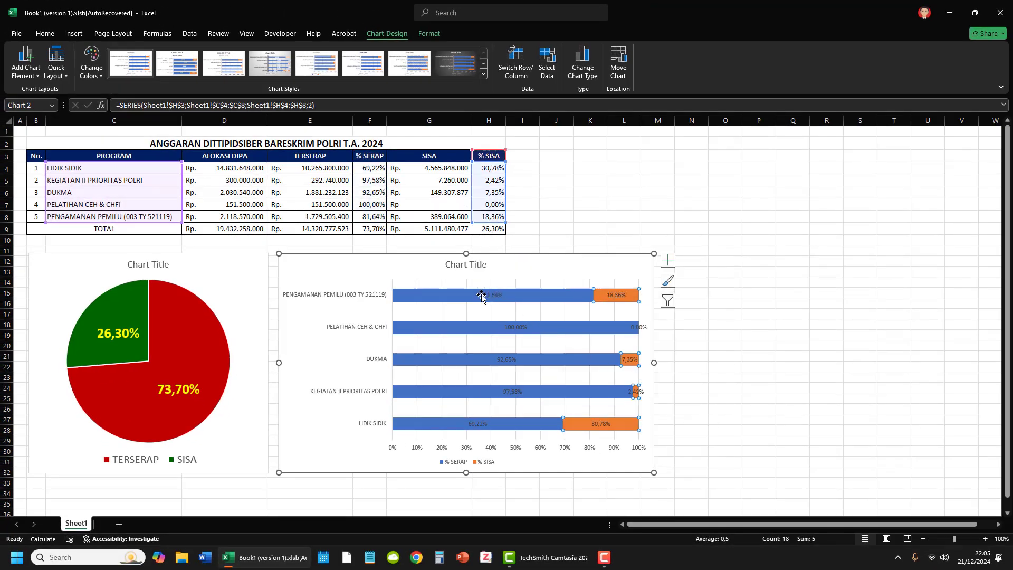
# Step: Fill the % SERAP bars of the stacked bar chart with dark red
pyautogui.click(434, 299)
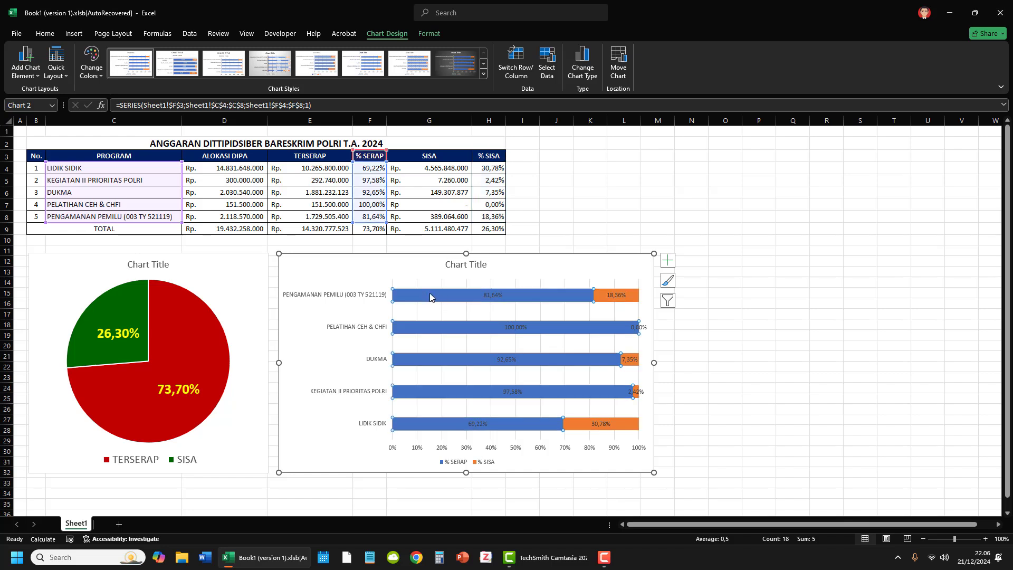
pyautogui.click(429, 33)
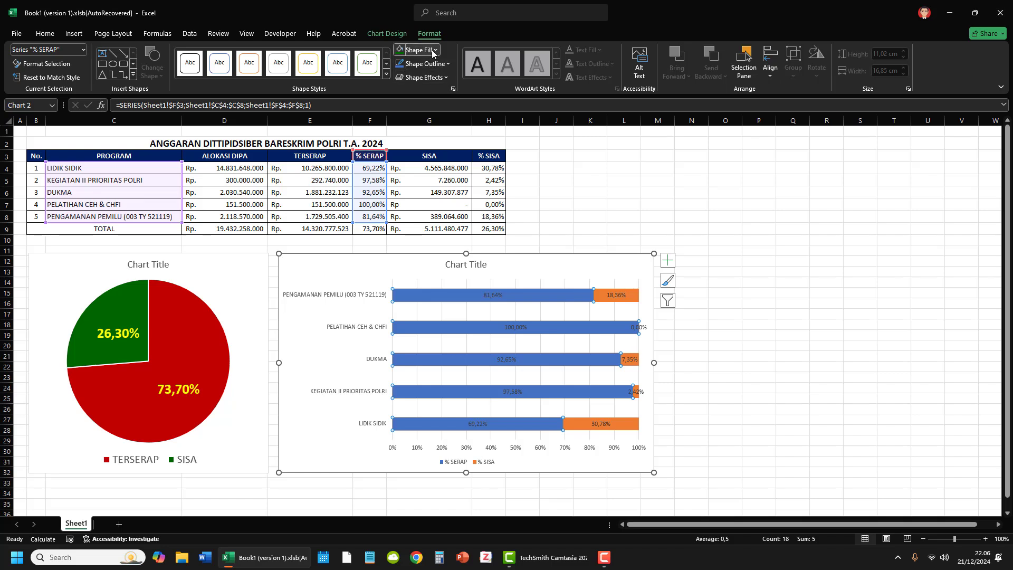
pyautogui.click(433, 50)
pyautogui.click(403, 191)
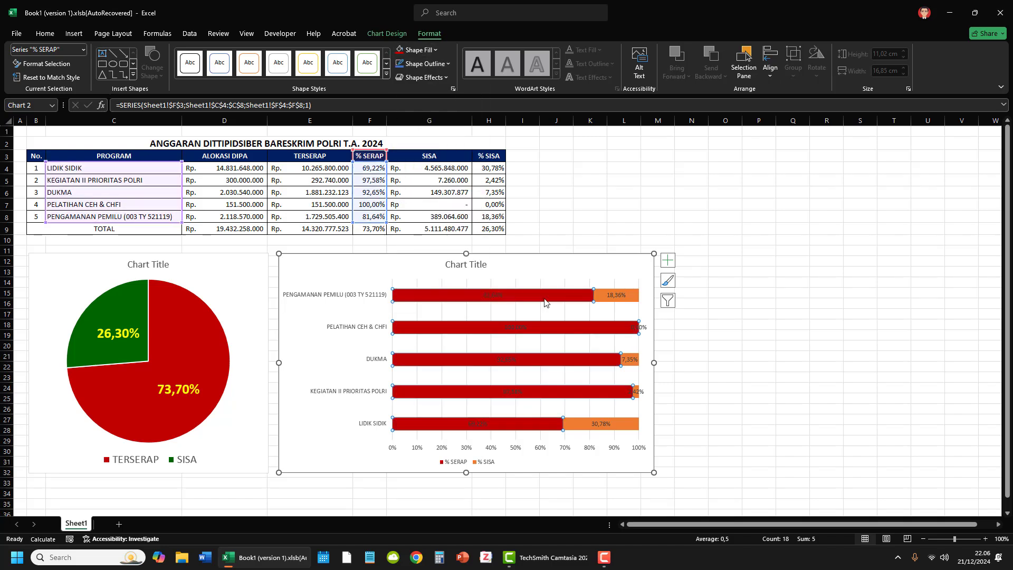
# Step: Fill the % SISA bars of the stacked bar chart with the same dark green as the pie chart's SISA slice
pyautogui.click(633, 296)
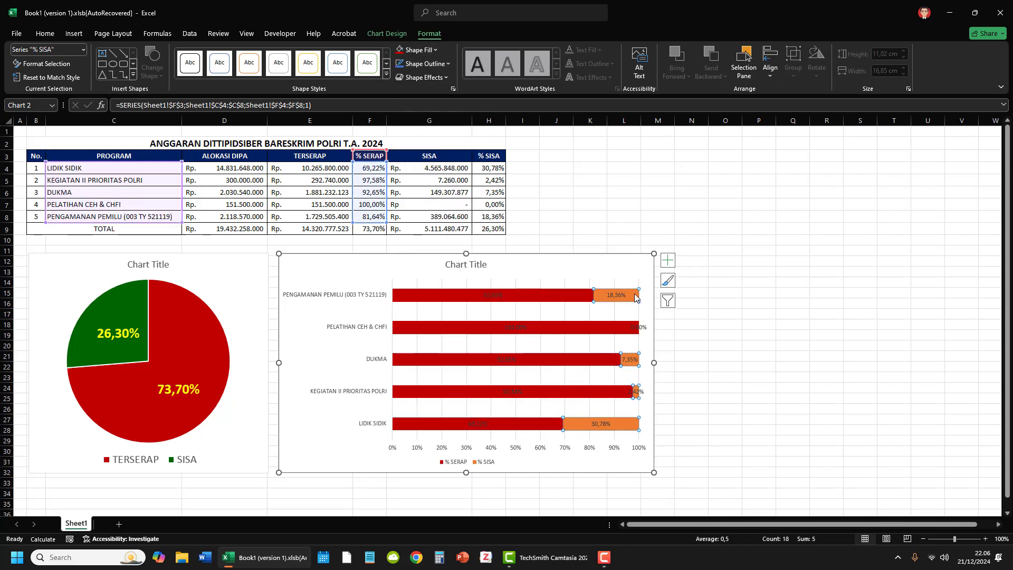
pyautogui.click(405, 50)
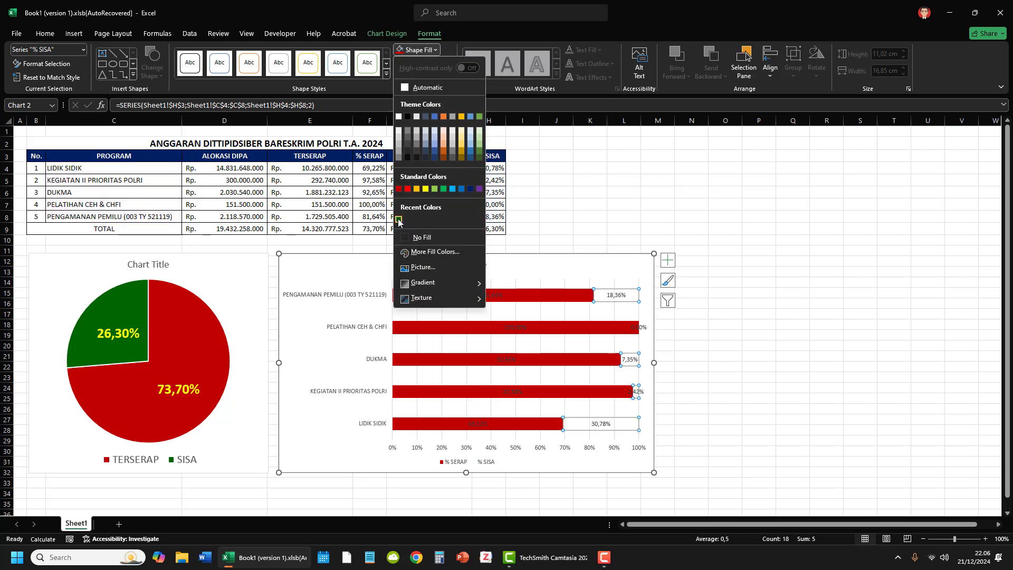
pyautogui.click(399, 220)
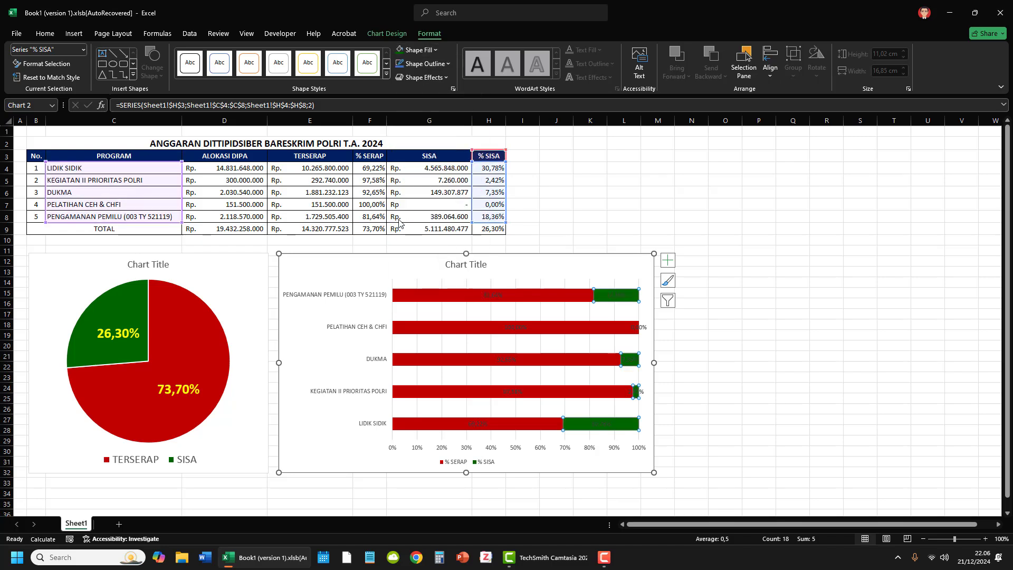
# Step: Format the % SERAP data labels of the bar chart as yellow, bold, 11 pt text
pyautogui.click(493, 296)
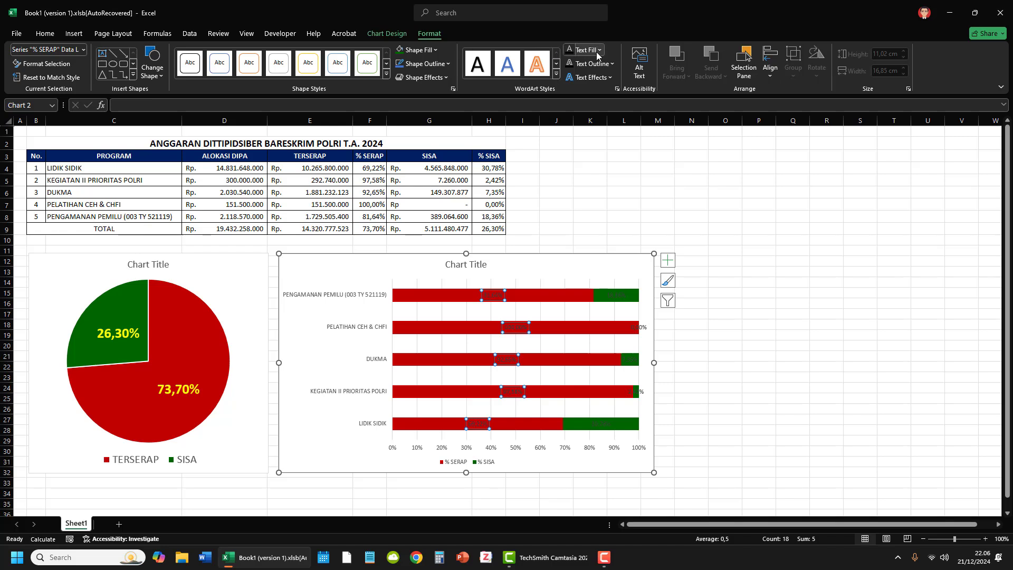
pyautogui.click(599, 51)
pyautogui.click(600, 164)
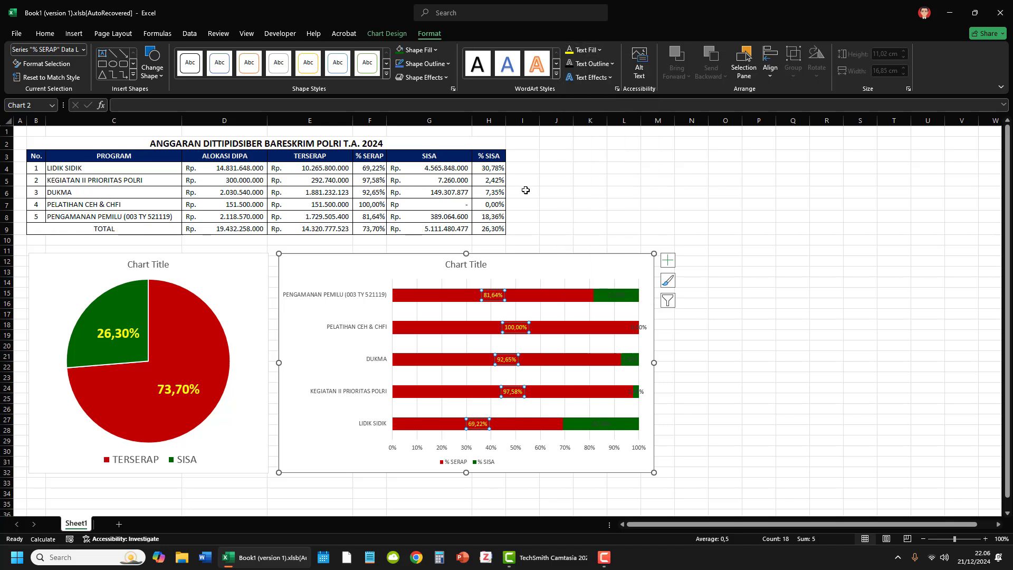
pyautogui.click(44, 34)
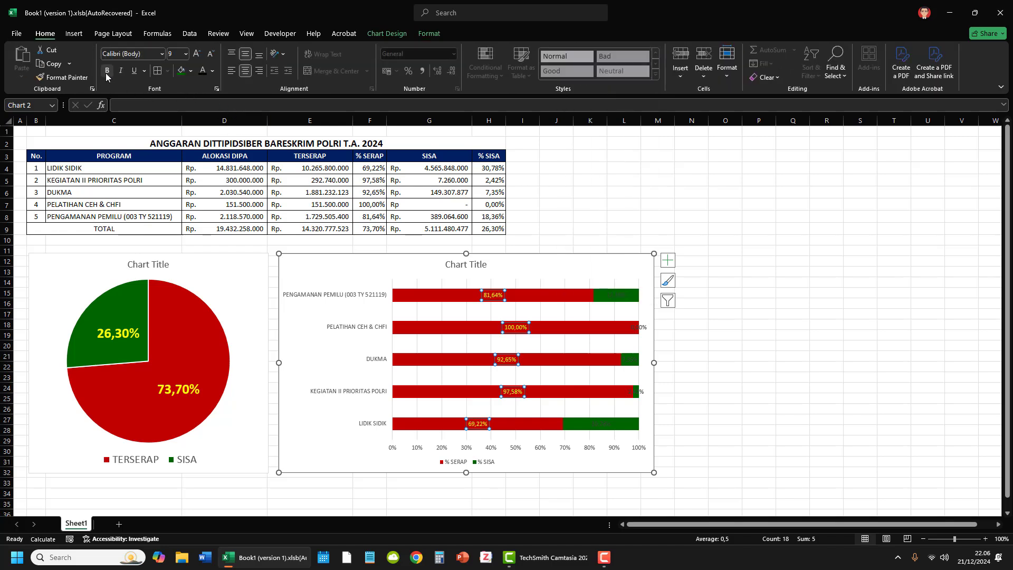
pyautogui.click(196, 54)
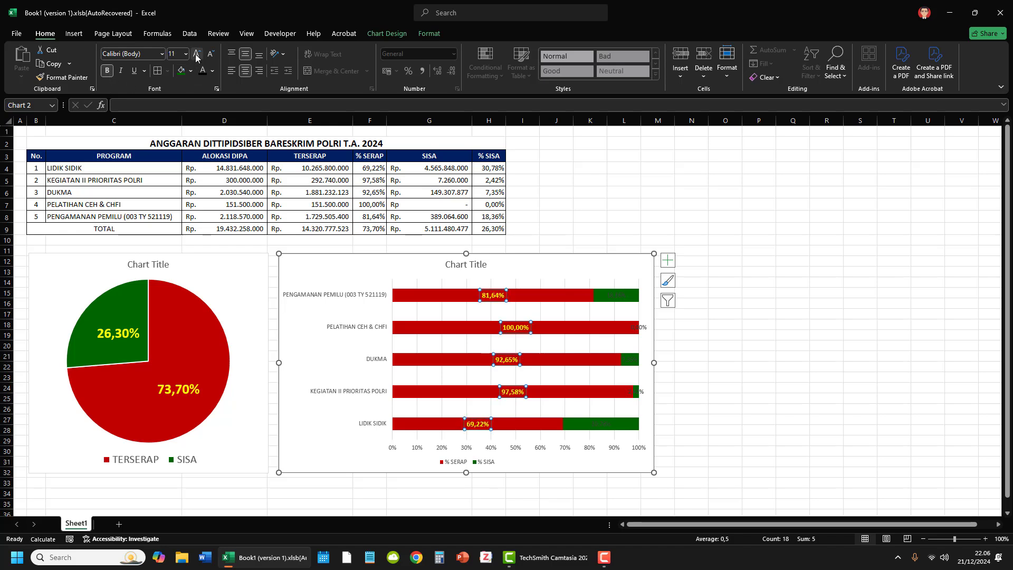
# Step: Format the % SISA data labels of the bar chart as yellow, bold, 11 pt text
pyautogui.click(610, 294)
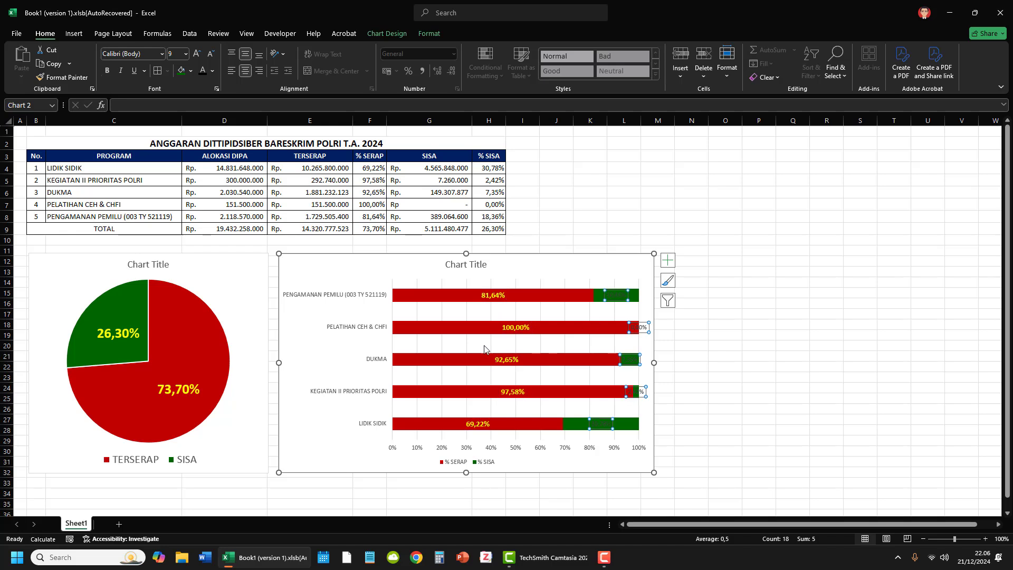
pyautogui.click(197, 54)
pyautogui.click(196, 54)
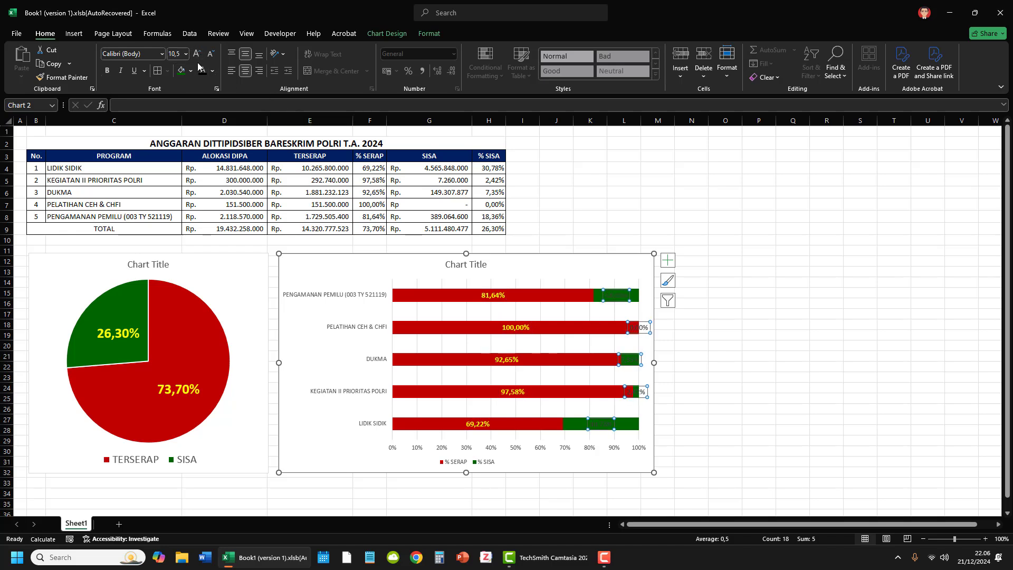
pyautogui.click(196, 55)
pyautogui.click(212, 71)
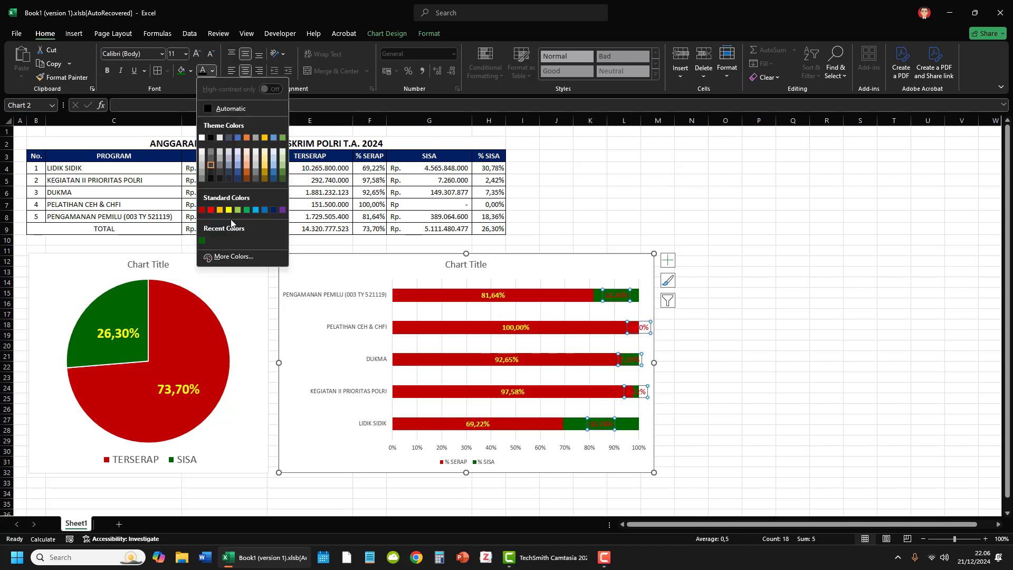
pyautogui.click(229, 209)
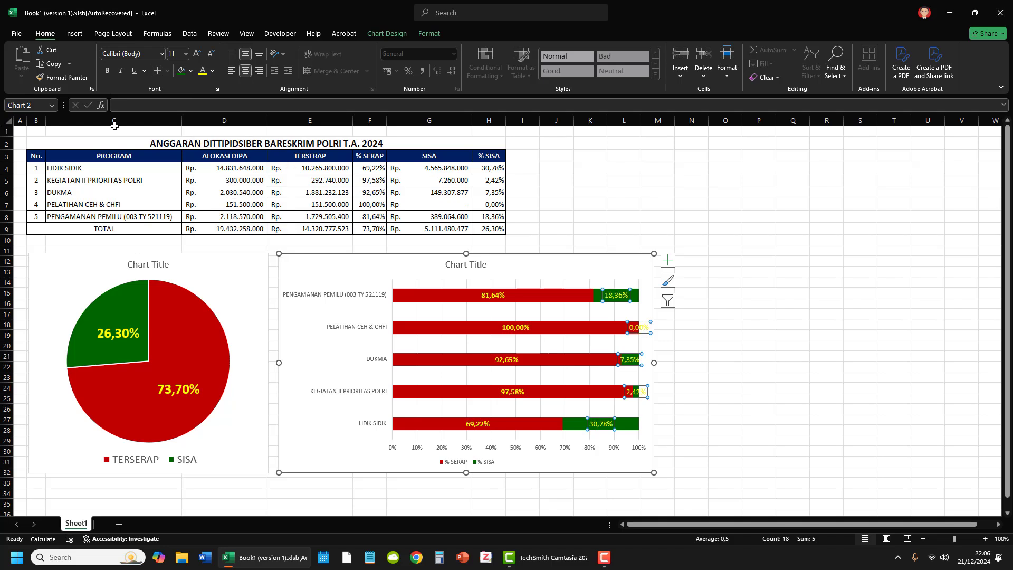
pyautogui.click(107, 73)
pyautogui.click(716, 382)
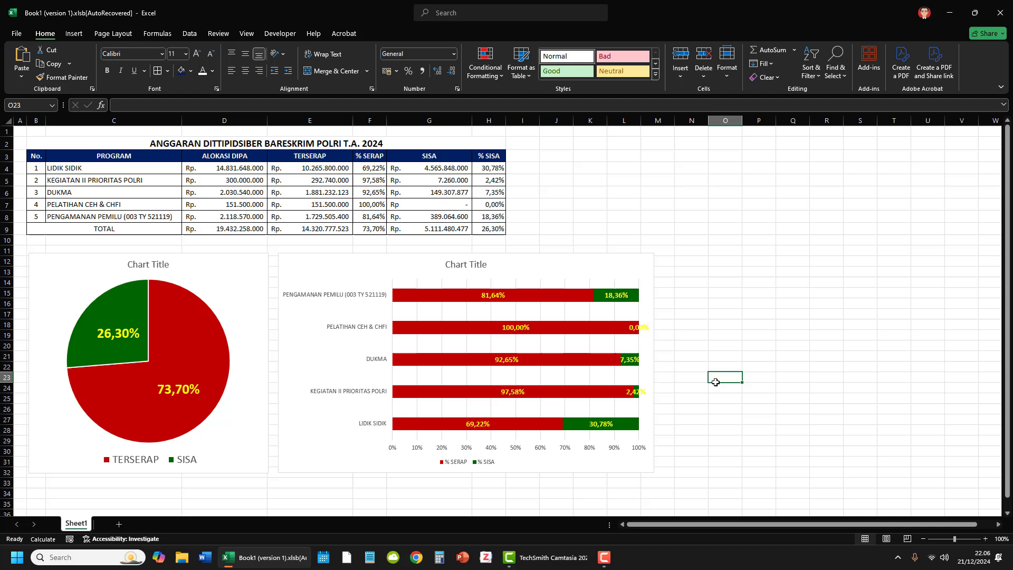
# Step: Delete the % SERAP/% SISA legend from the stacked bar chart
pyautogui.click(484, 468)
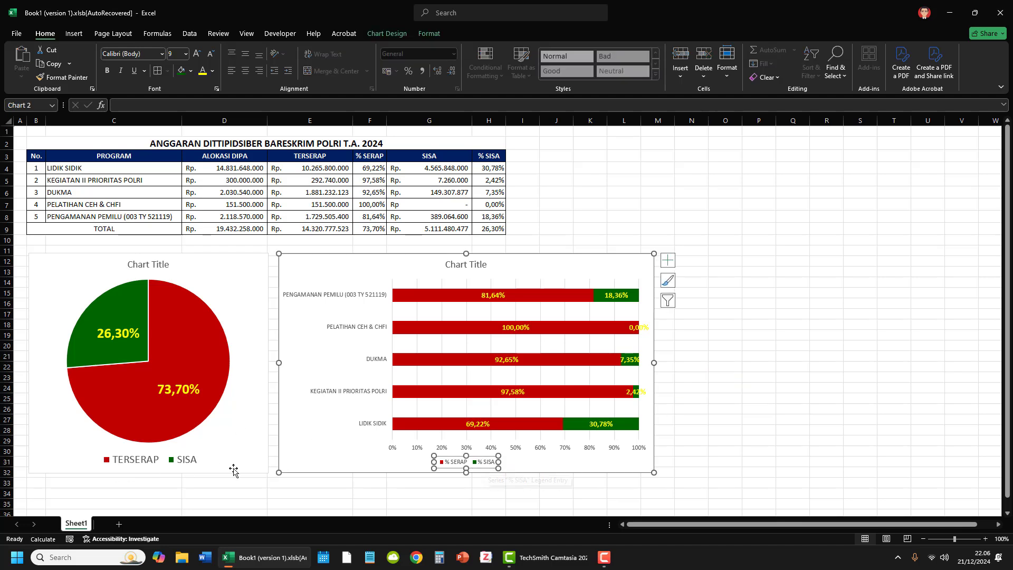
pyautogui.press('Delete')
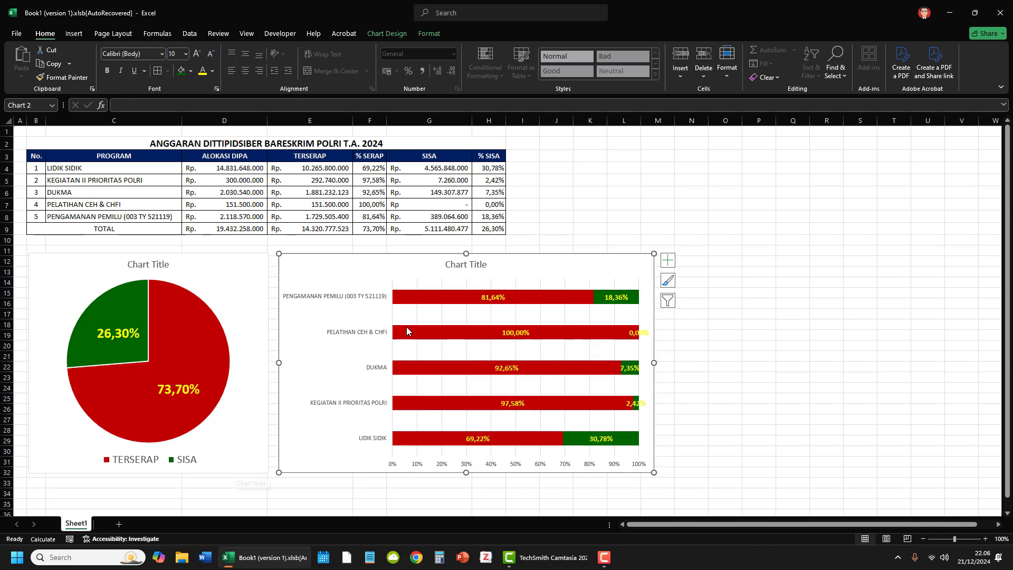
pyautogui.click(483, 267)
pyautogui.click(755, 359)
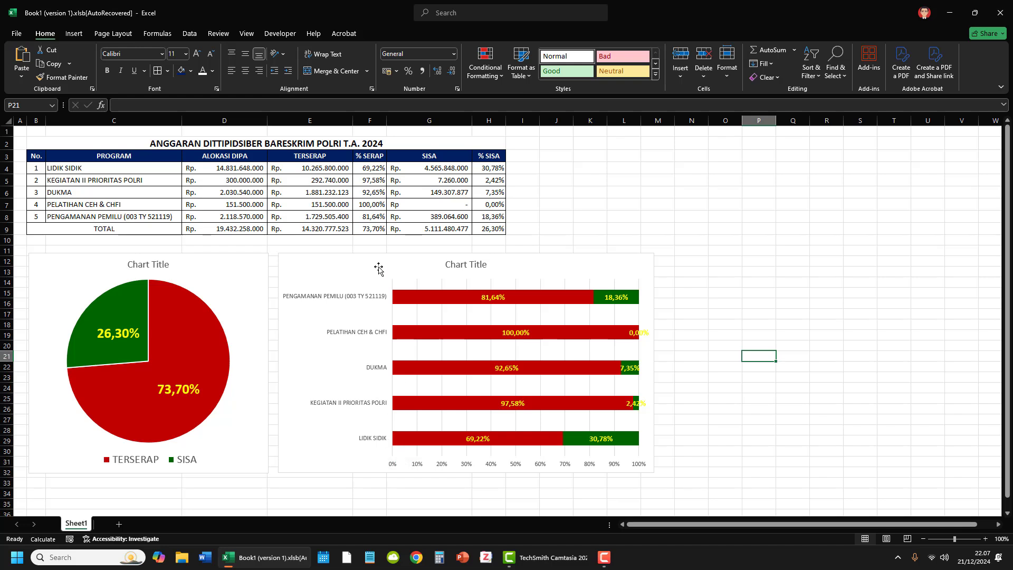
# Step: Show the bar chart's vertical axis categories in reverse order so the programs follow the table from LIDIK SIDIK down
pyautogui.click(92, 168)
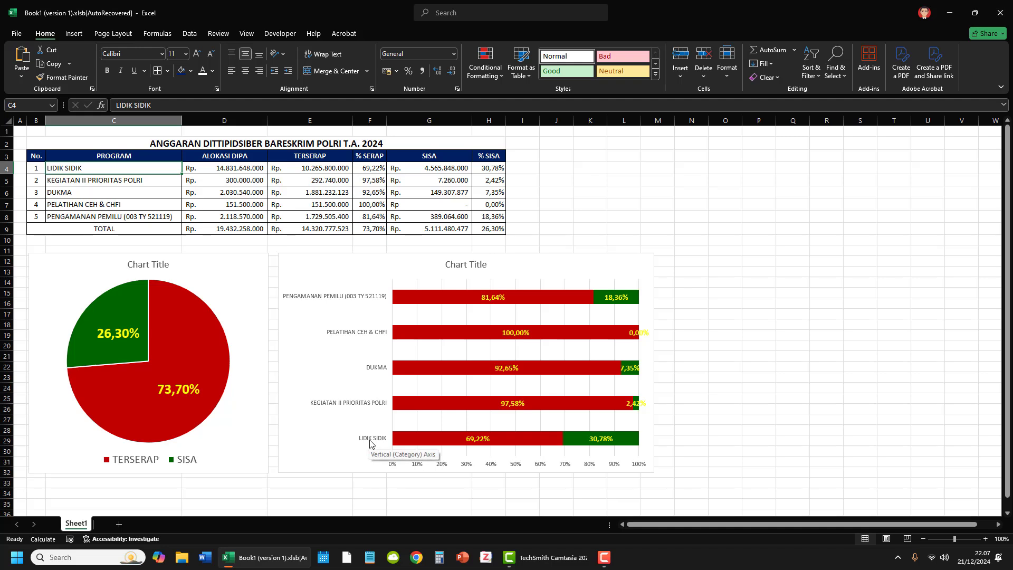
pyautogui.click(365, 393)
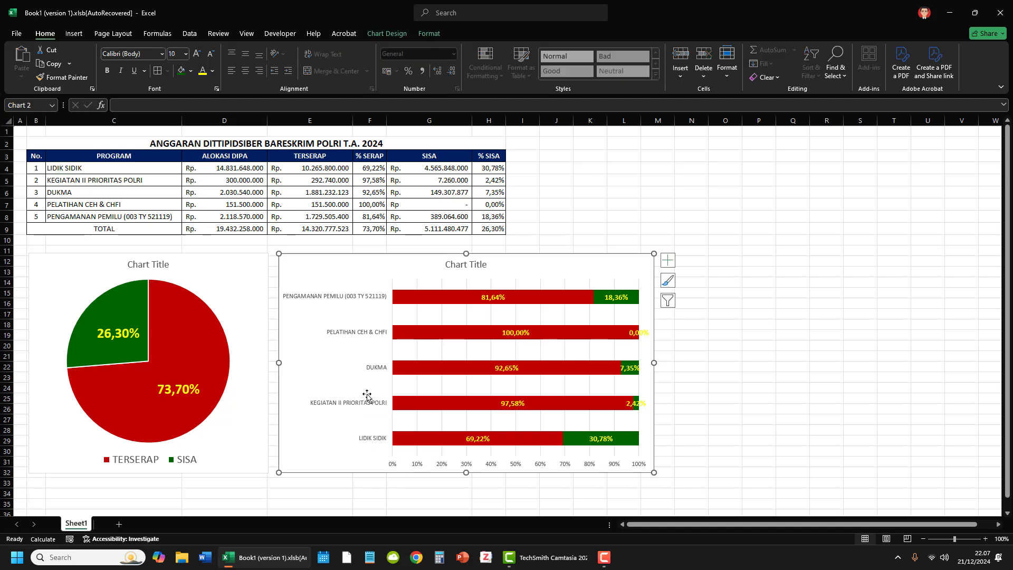
pyautogui.click(383, 369)
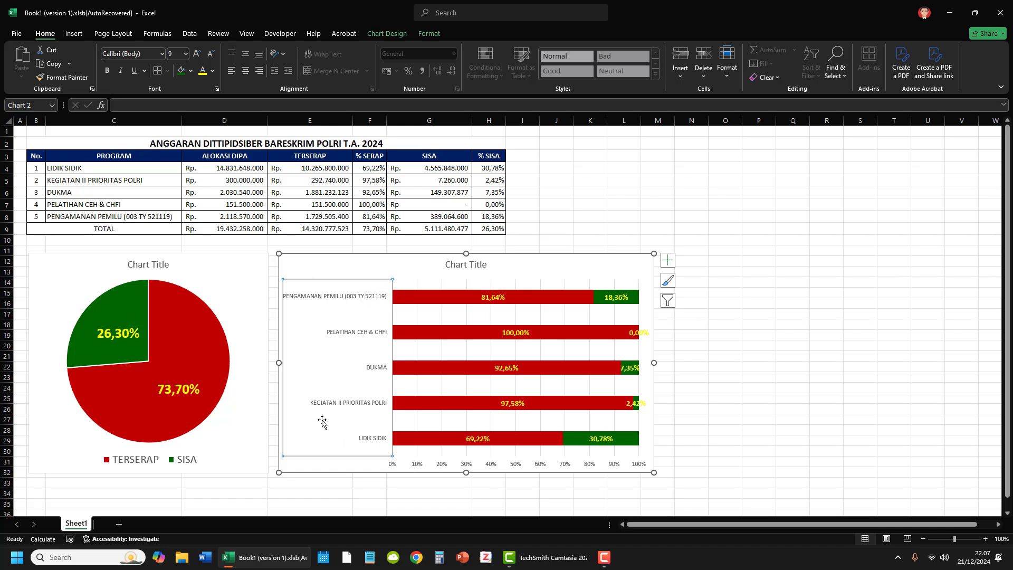
pyautogui.rightClick(361, 299)
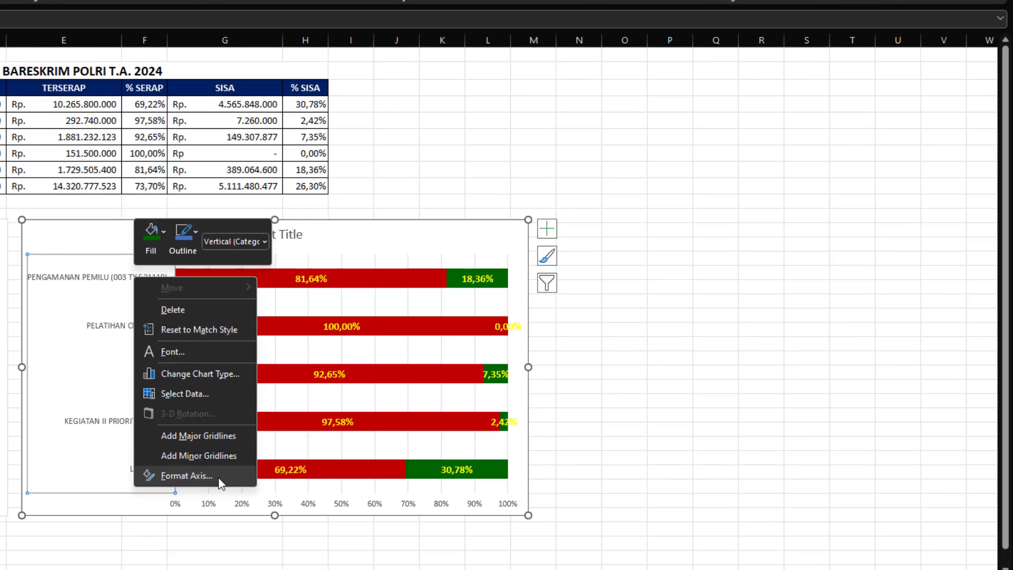
pyautogui.click(412, 448)
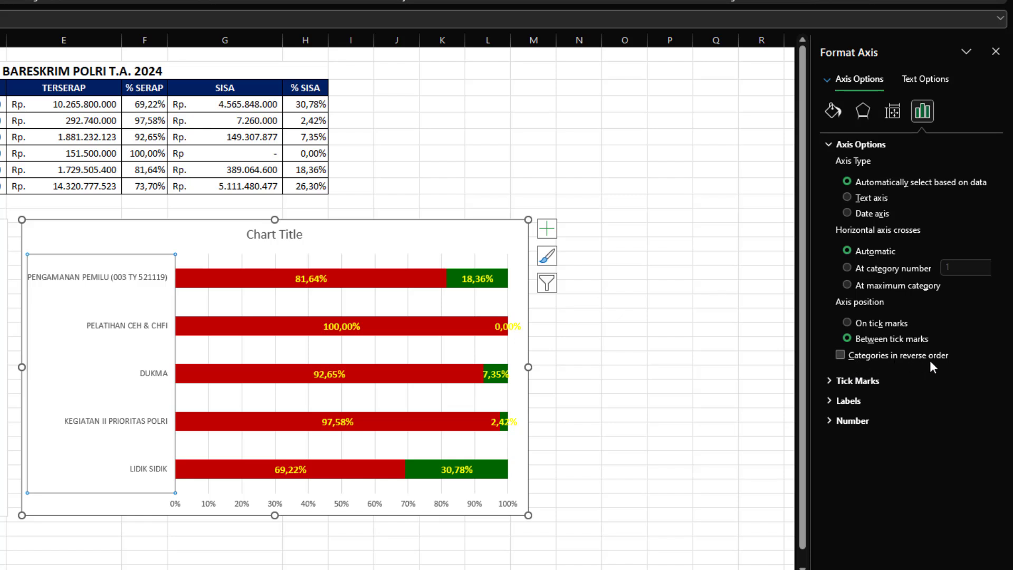
pyautogui.click(840, 355)
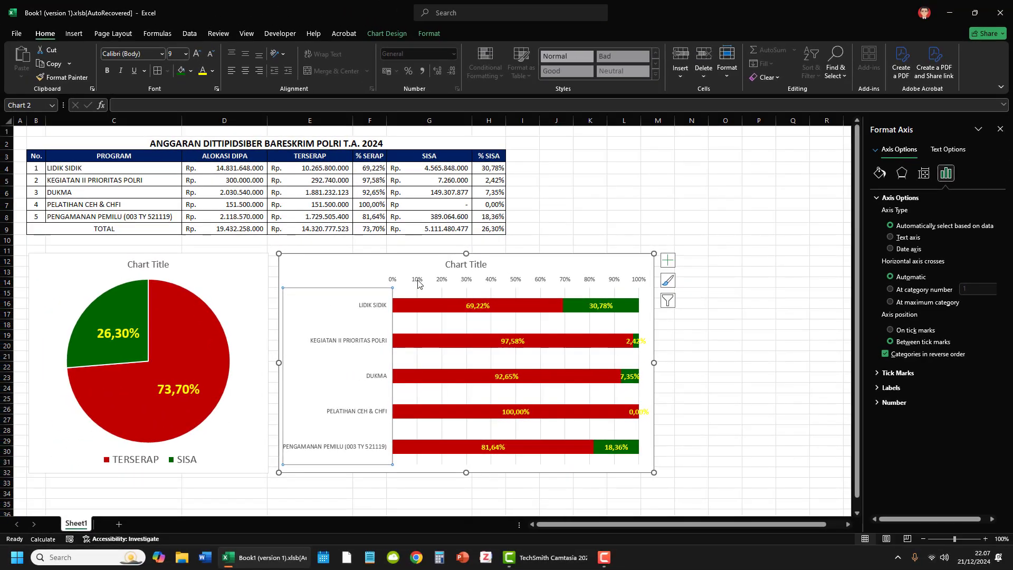
# Step: Delete the horizontal percentage axis and the chart title from the stacked bar chart
pyautogui.click(423, 283)
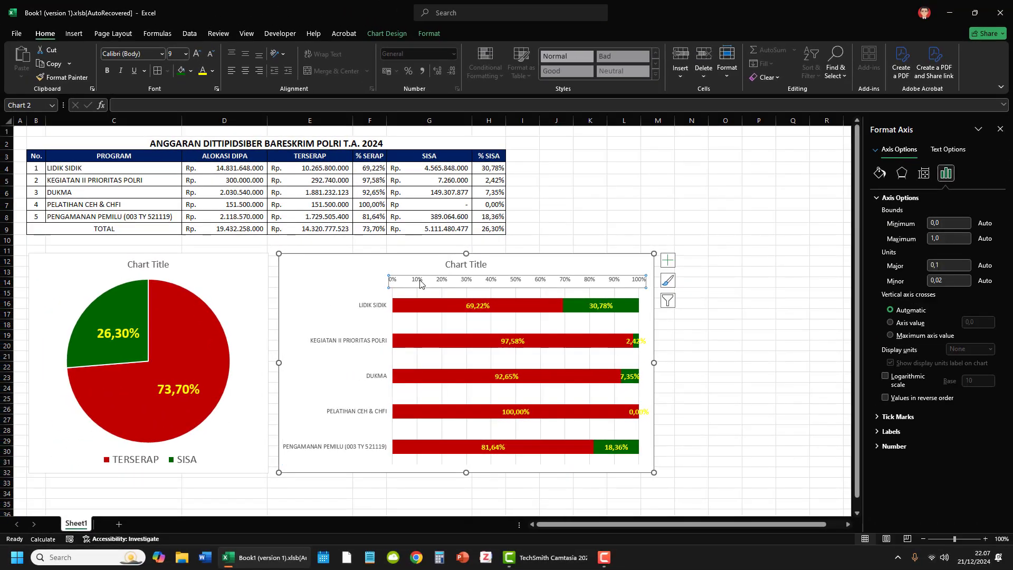
pyautogui.click(380, 299)
pyautogui.click(413, 282)
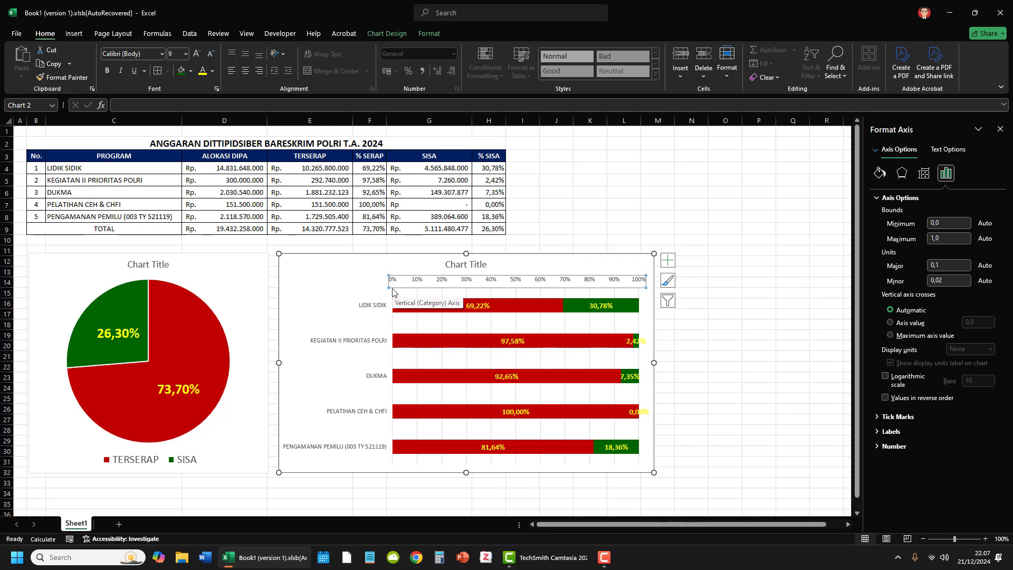
pyautogui.press('Delete')
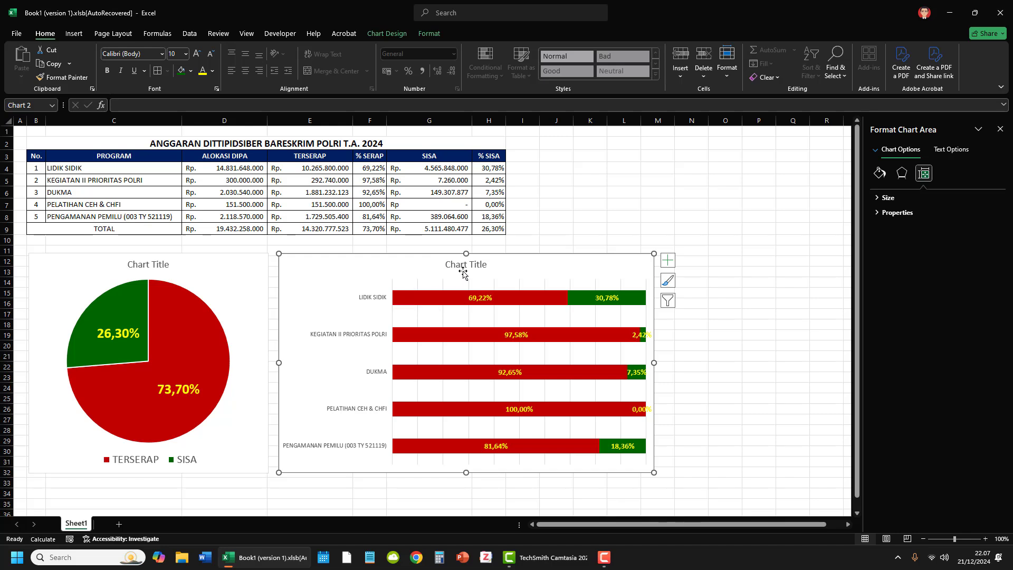
pyautogui.click(487, 266)
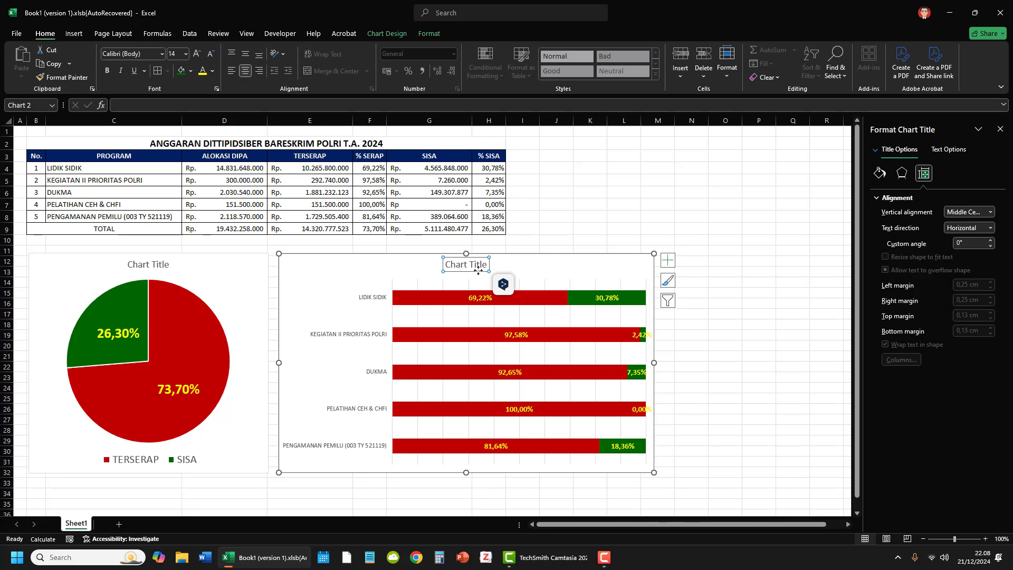
pyautogui.press('Delete')
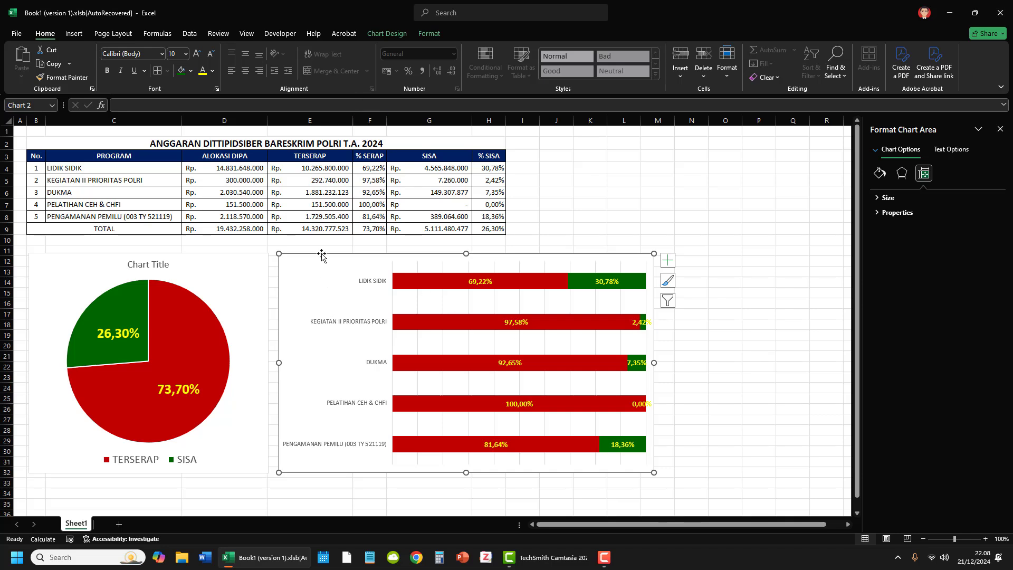
# Step: Restore a chart title above the stacked bar chart and delete it again
pyautogui.click(386, 32)
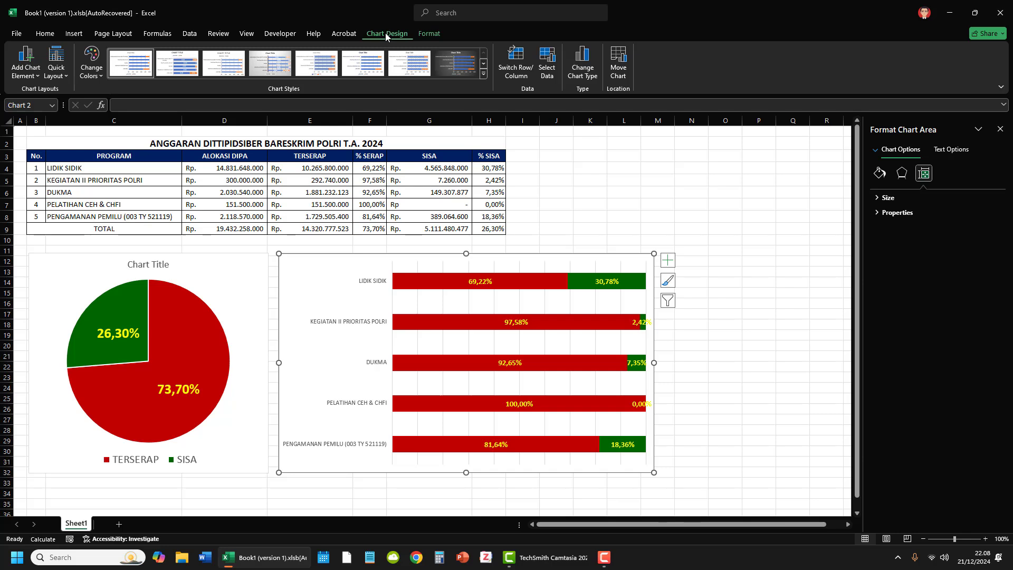
pyautogui.click(36, 79)
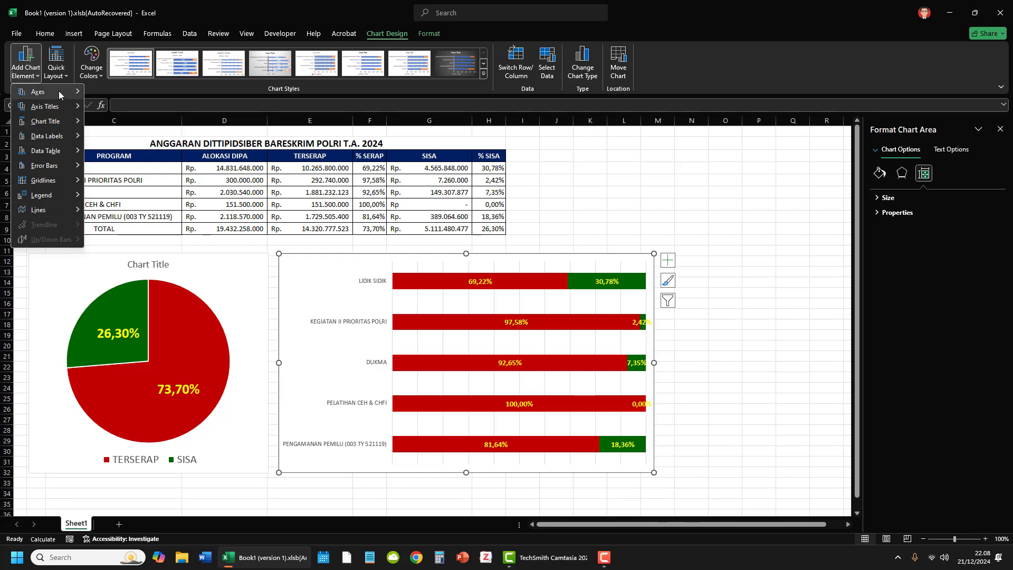
pyautogui.moveTo(56, 124)
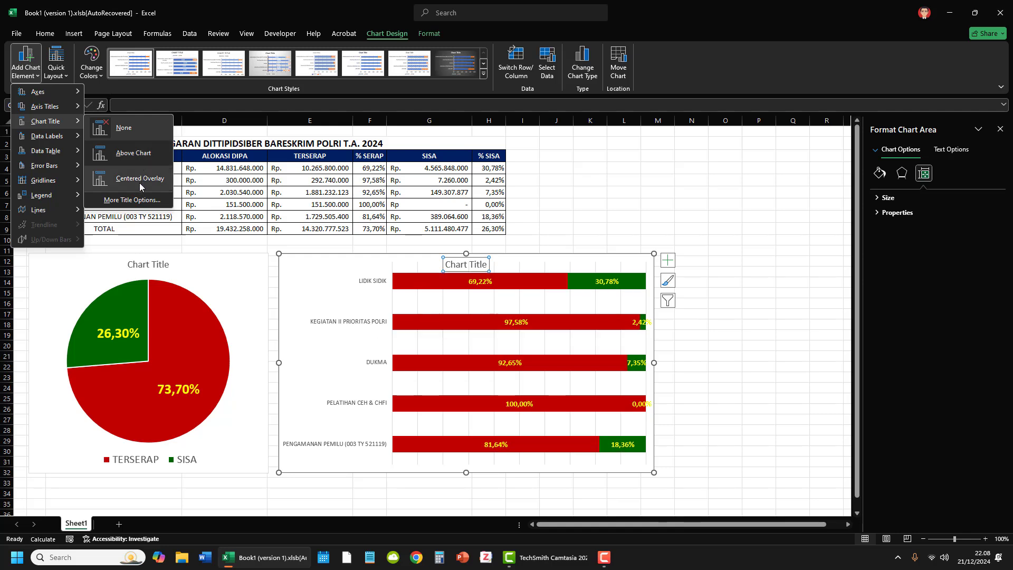
pyautogui.click(133, 153)
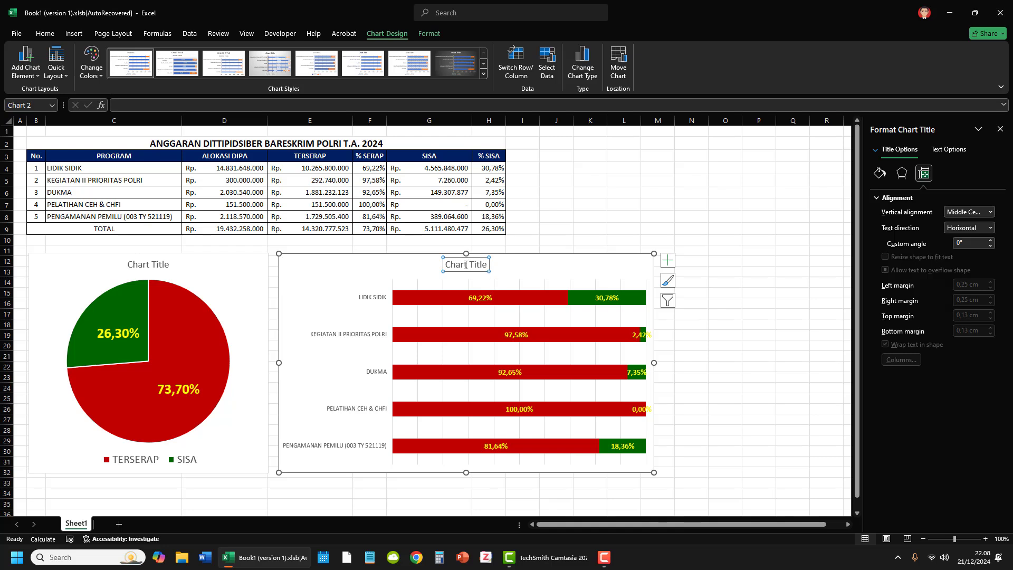
pyautogui.click(455, 264)
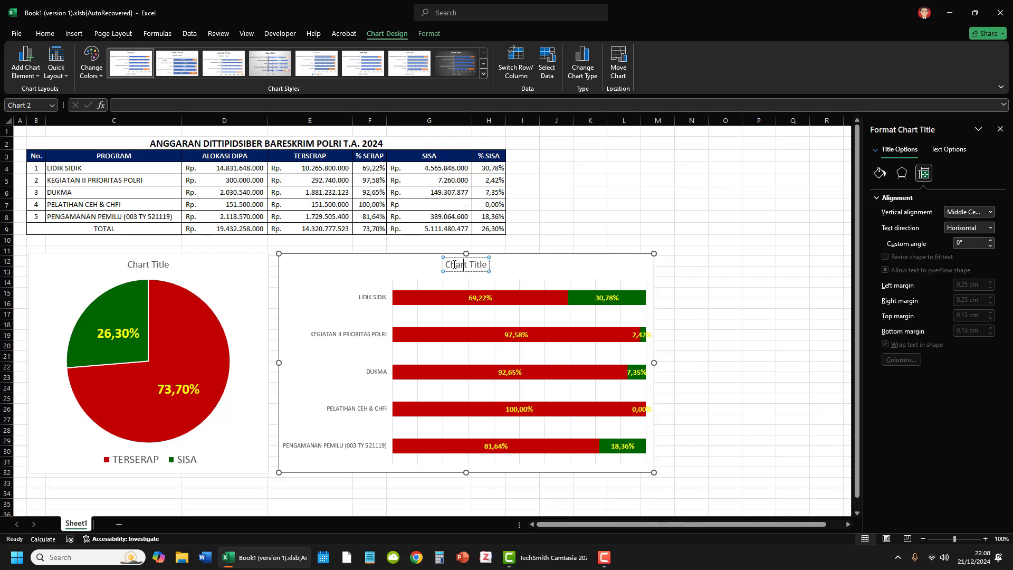
pyautogui.click(757, 360)
pyautogui.click(478, 266)
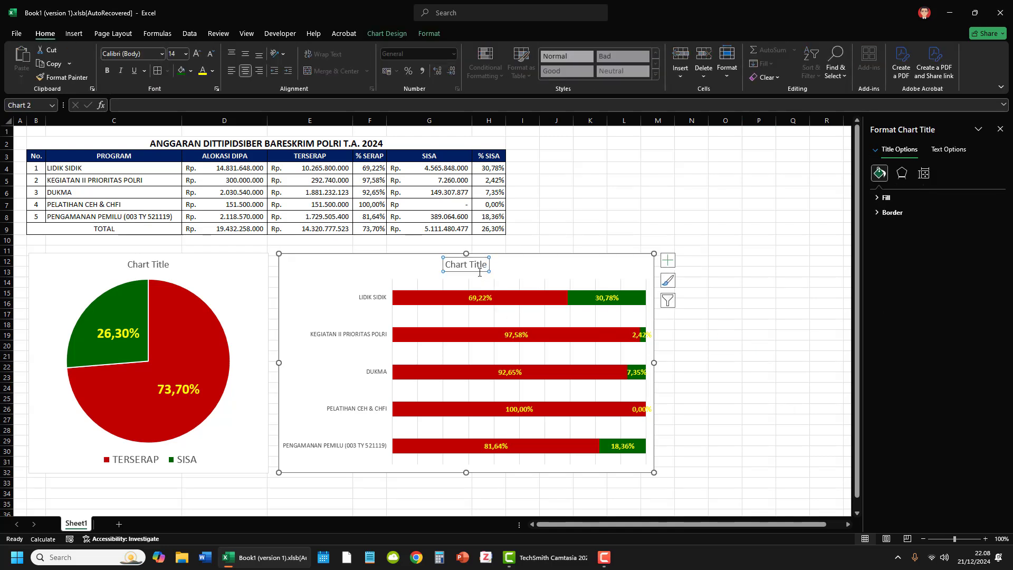
pyautogui.click(479, 272)
pyautogui.press('Delete')
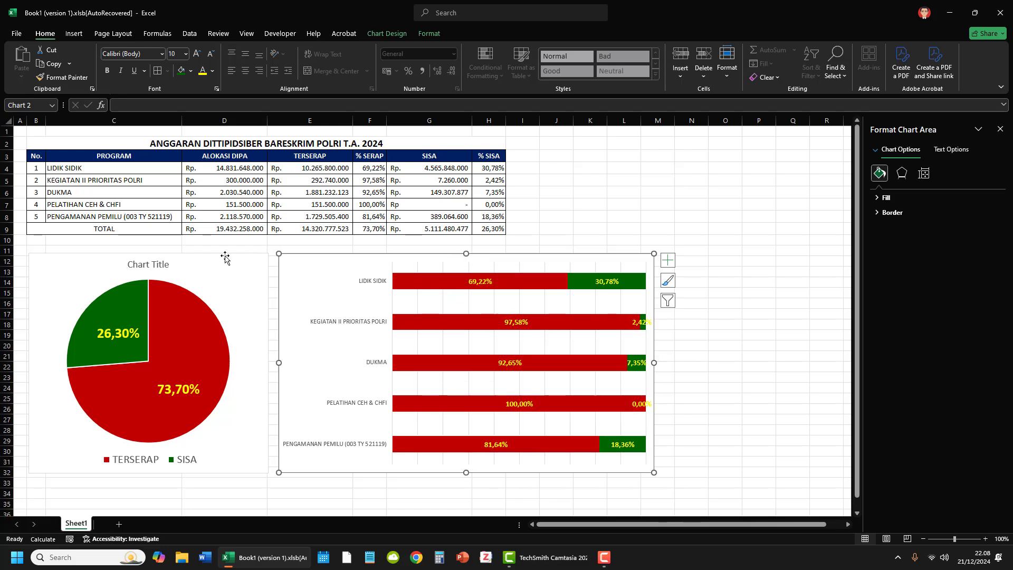
# Step: Delete the chart title from the TERSERAP/SISA pie chart and deselect the chart
pyautogui.click(157, 269)
pyautogui.press('Delete')
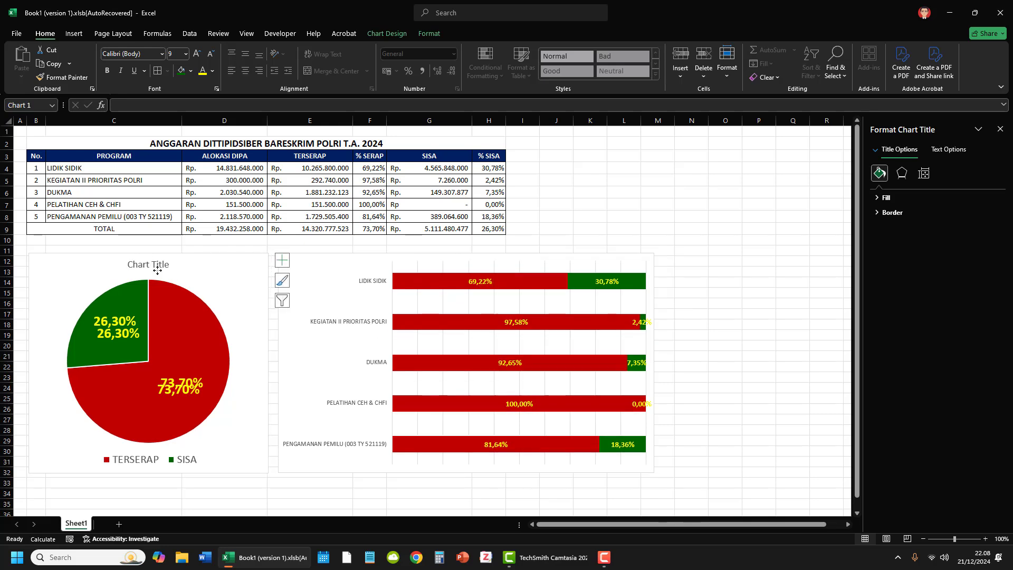
pyautogui.click(697, 347)
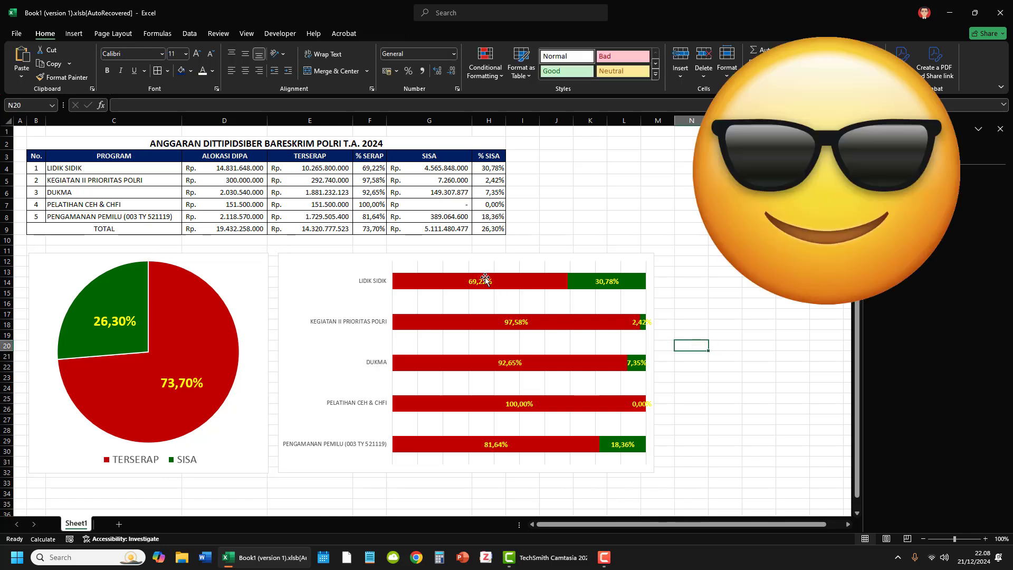
pyautogui.moveTo(591, 357)
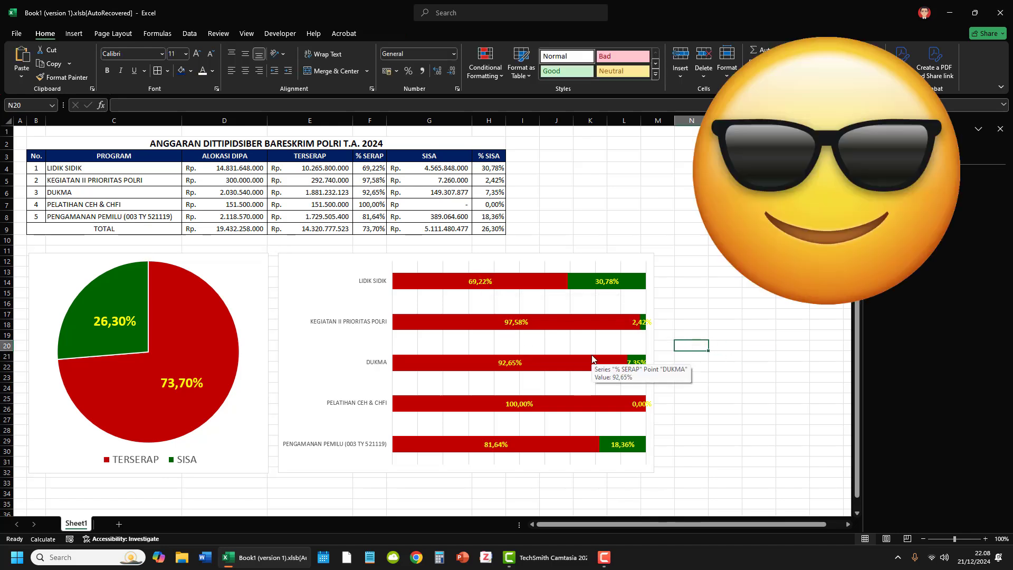